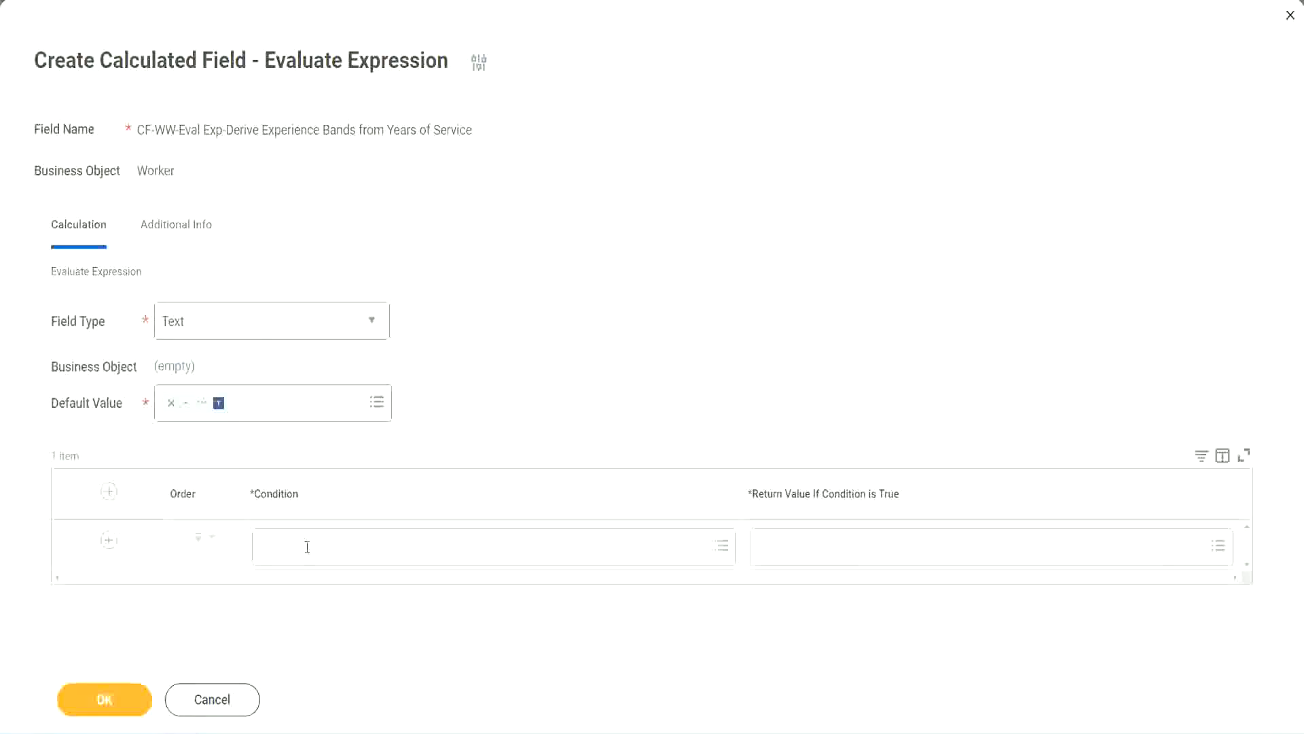
- In the Notepad++ notes, copy the Field 1 name "CF-WW-TF-Length of Service between 0 and 7 years" and return to the calculated field form
left_click(307, 549)
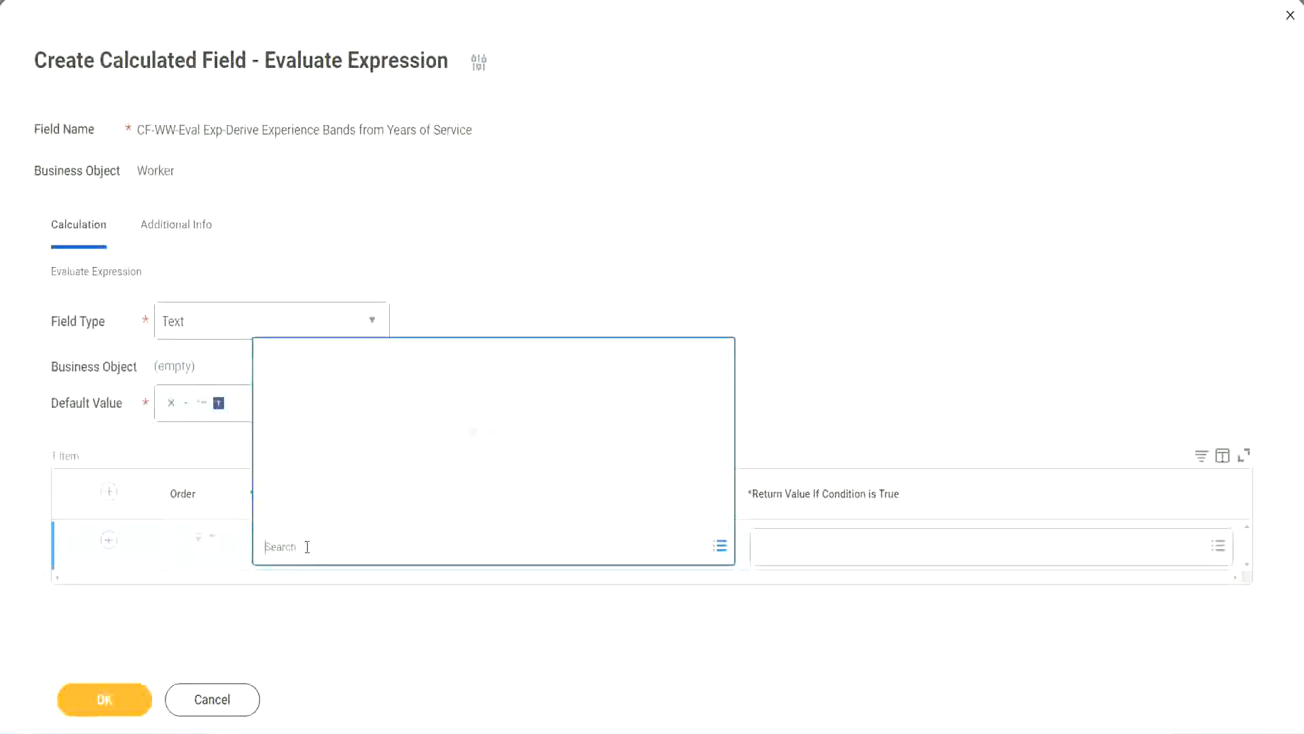
left_click(499, 303)
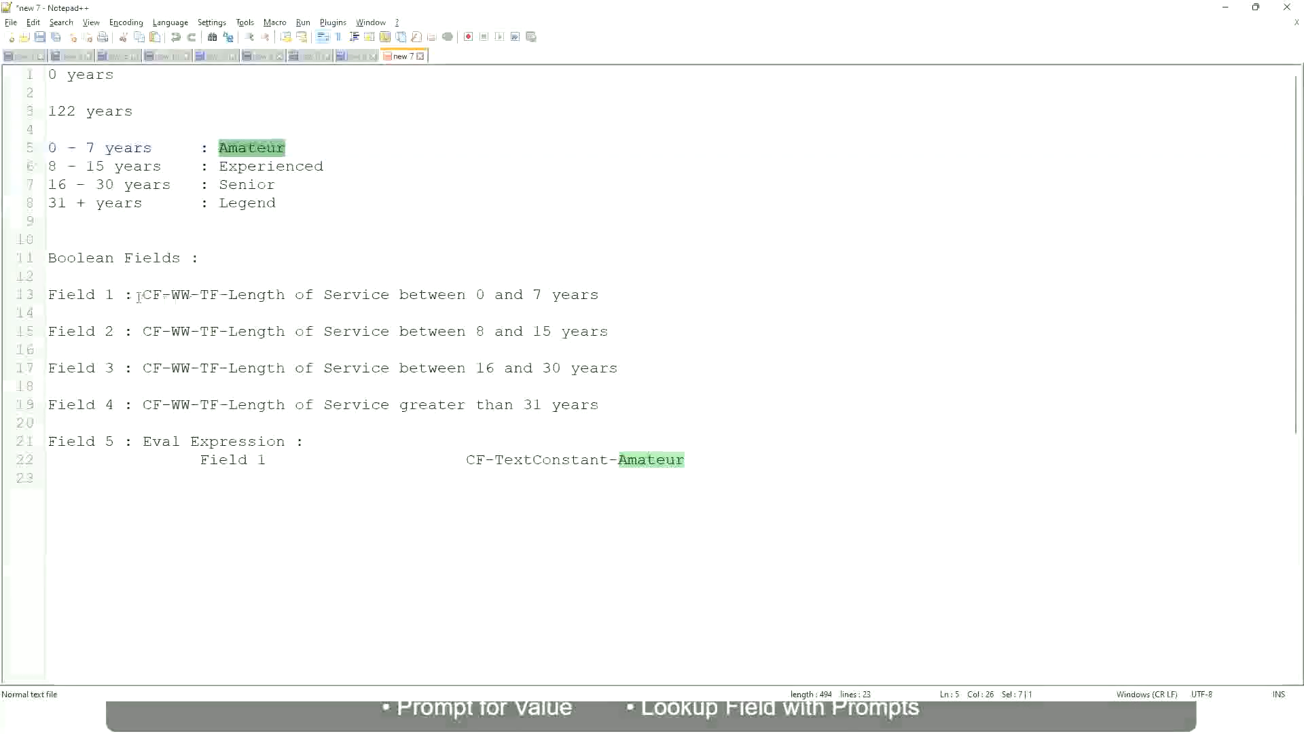
left_click_drag(144, 294, 600, 299)
key("ctrl+c")
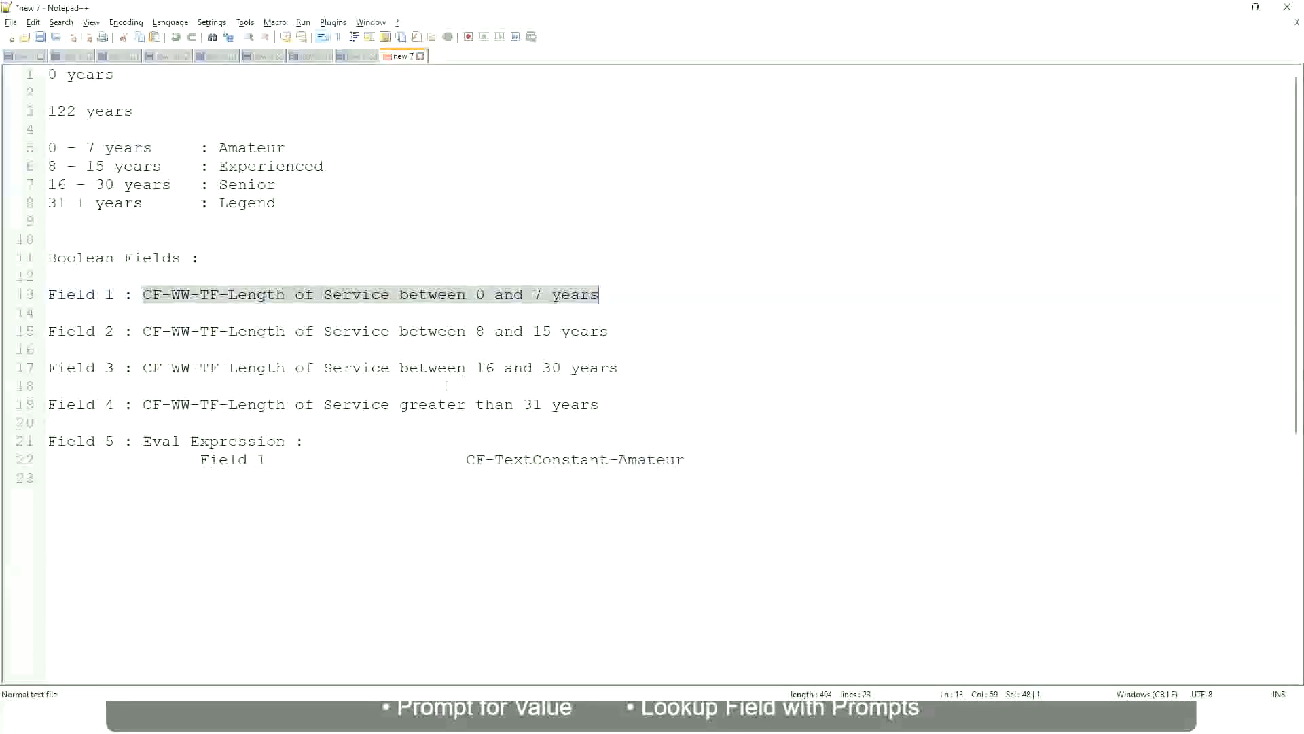
key("alt+Tab")
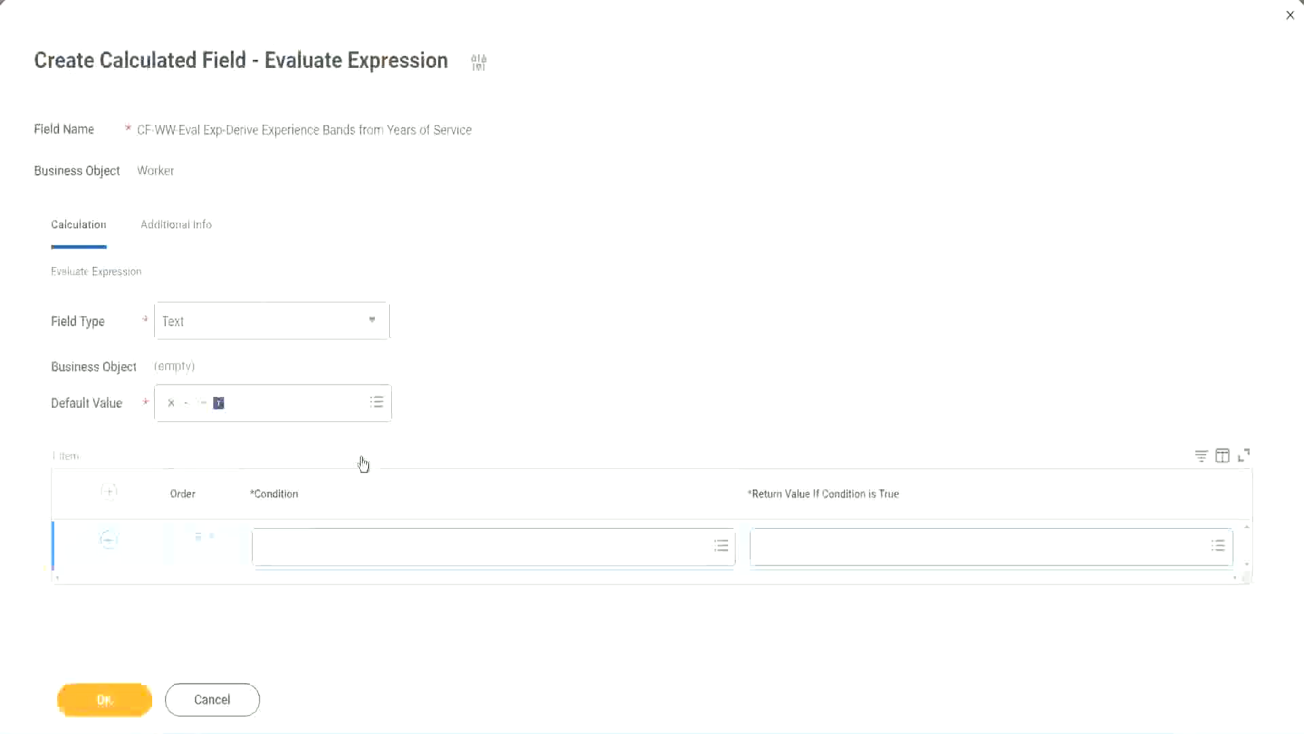
- Set the first row's condition to CF-WW-TF-Length of Service between 0 and 7 years
left_click(332, 551)
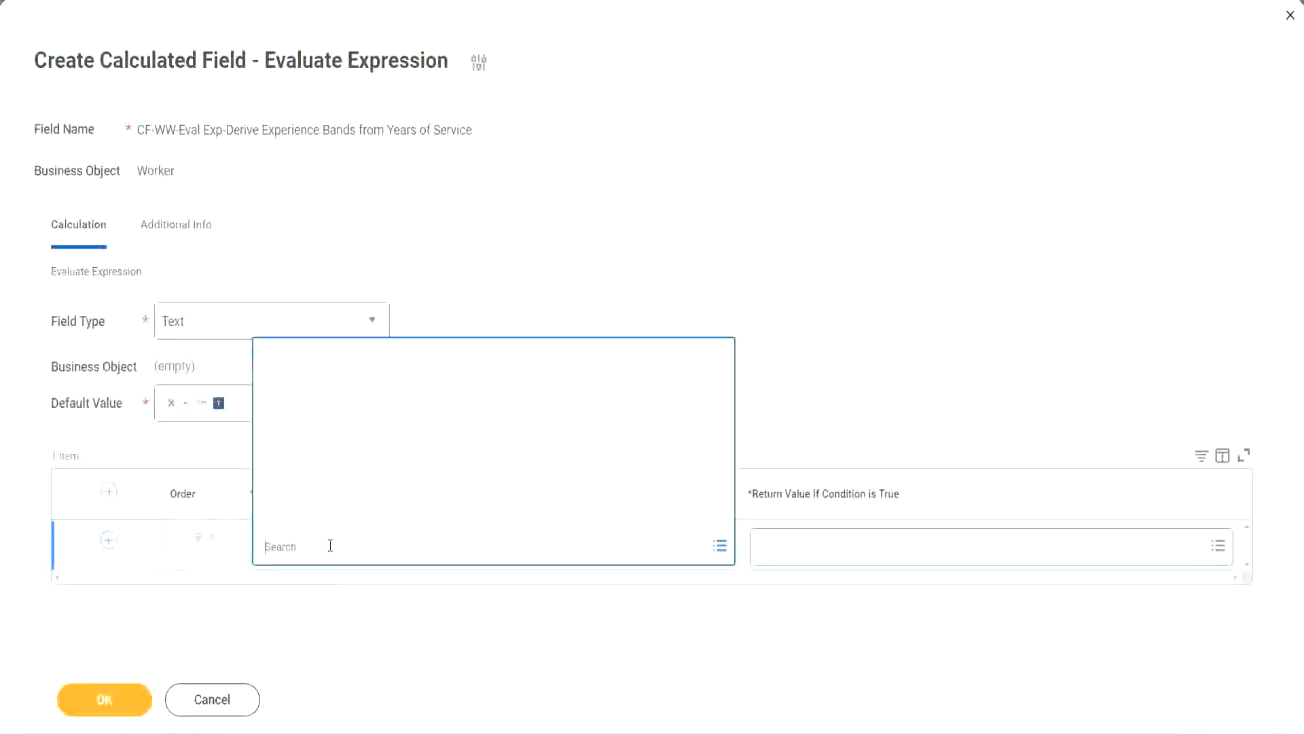
key("ctrl+v")
key("Return")
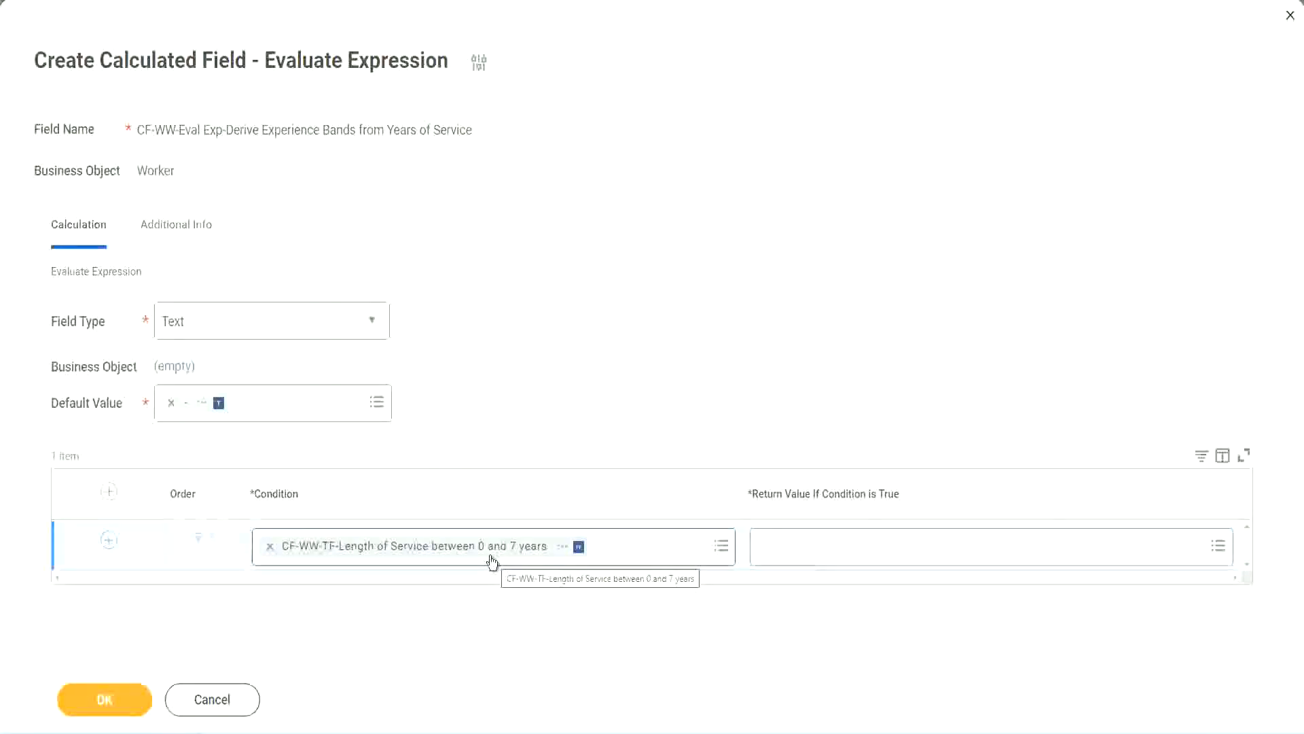
left_click(848, 558)
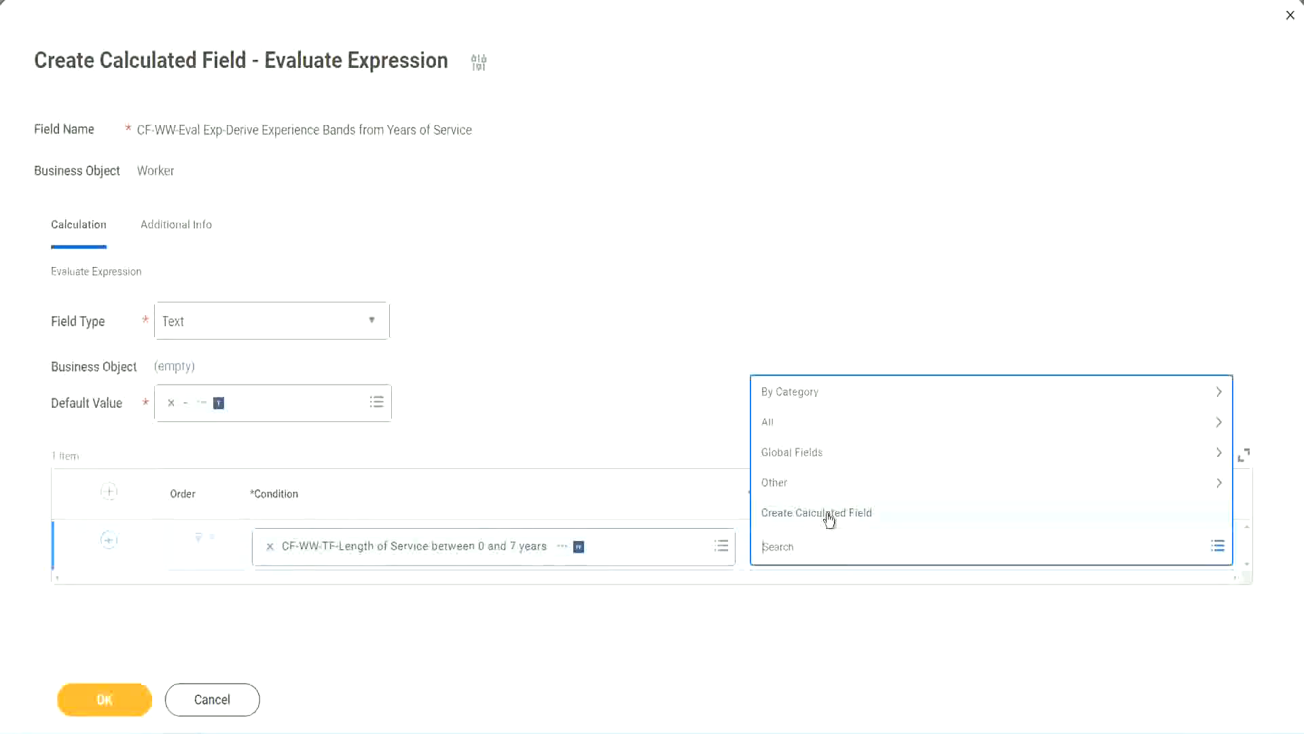
left_click(757, 339)
left_click(787, 554)
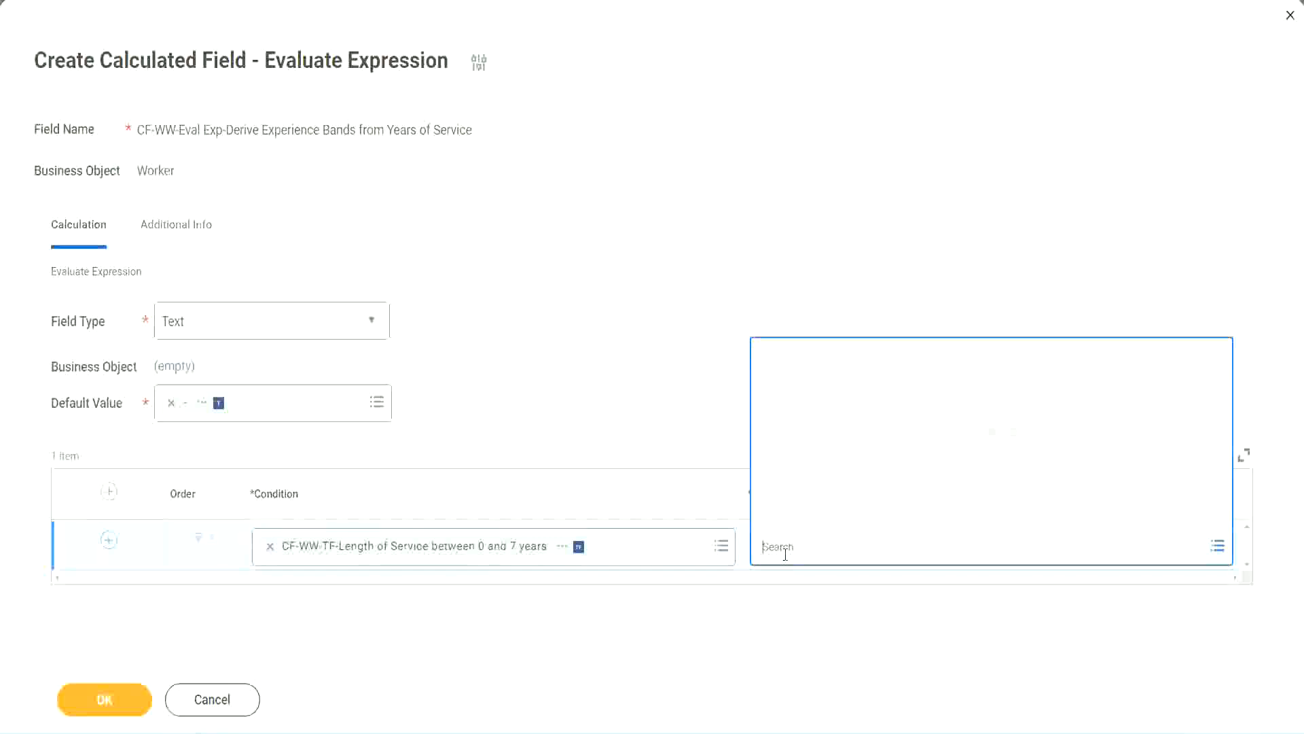
type("Amaterue")
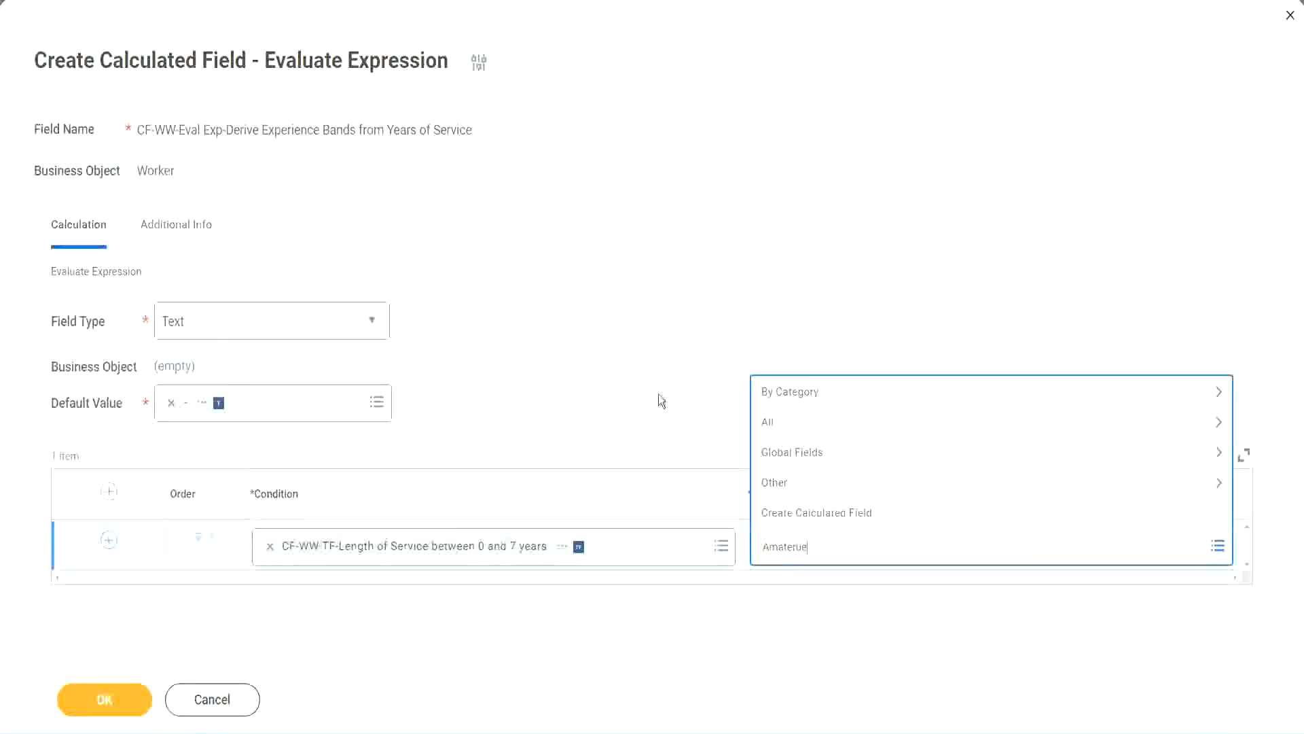
left_click(659, 394)
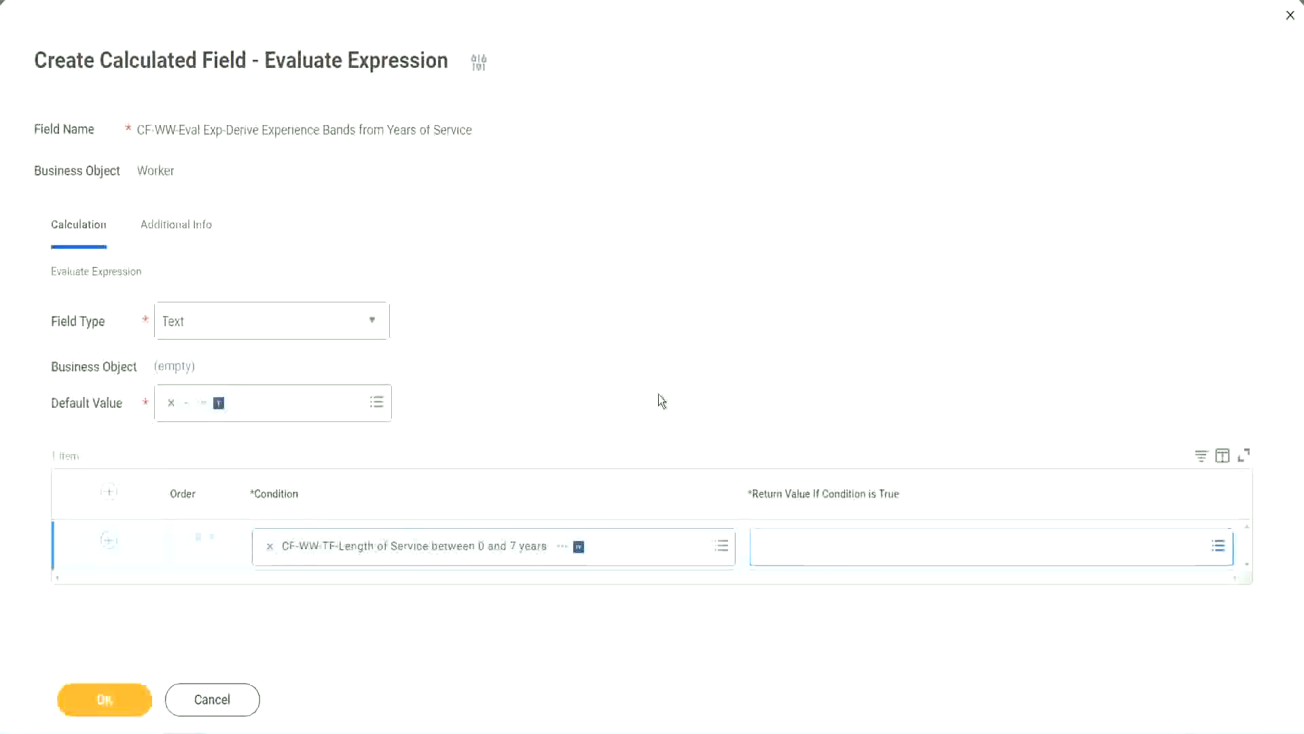
left_click(822, 558)
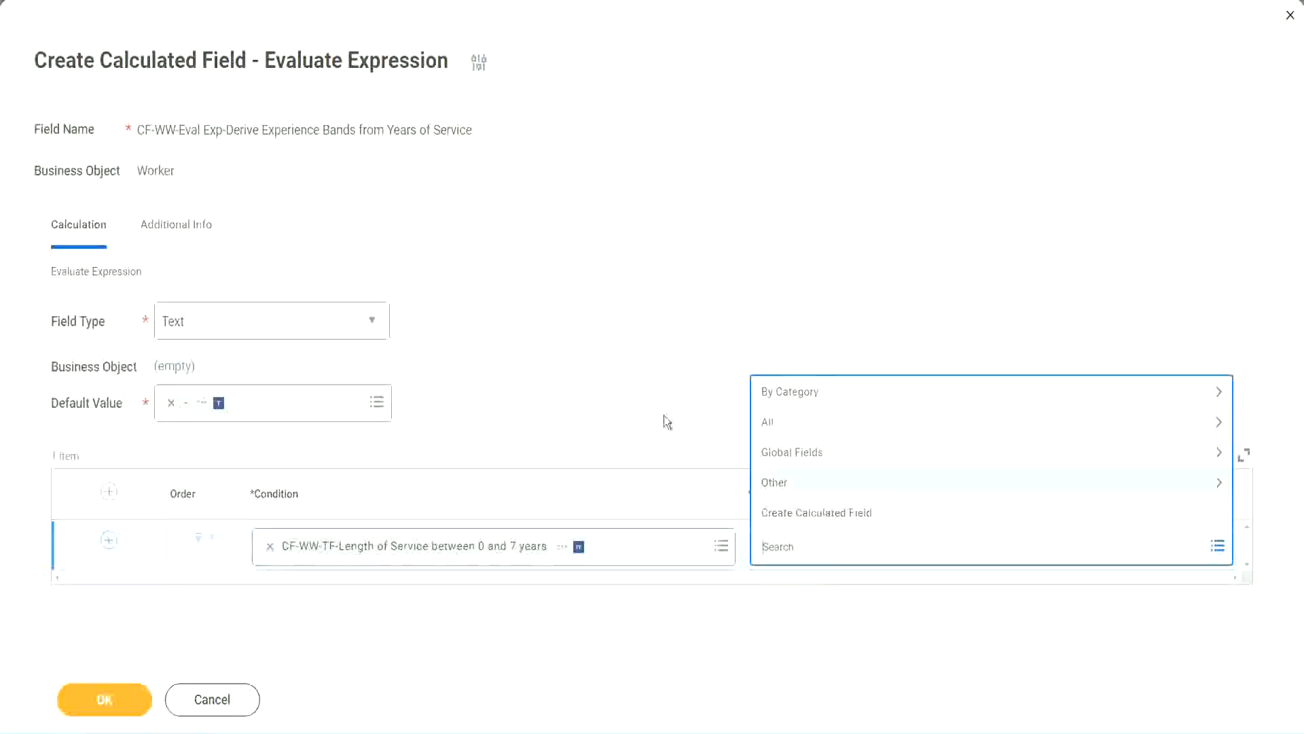
left_click(658, 397)
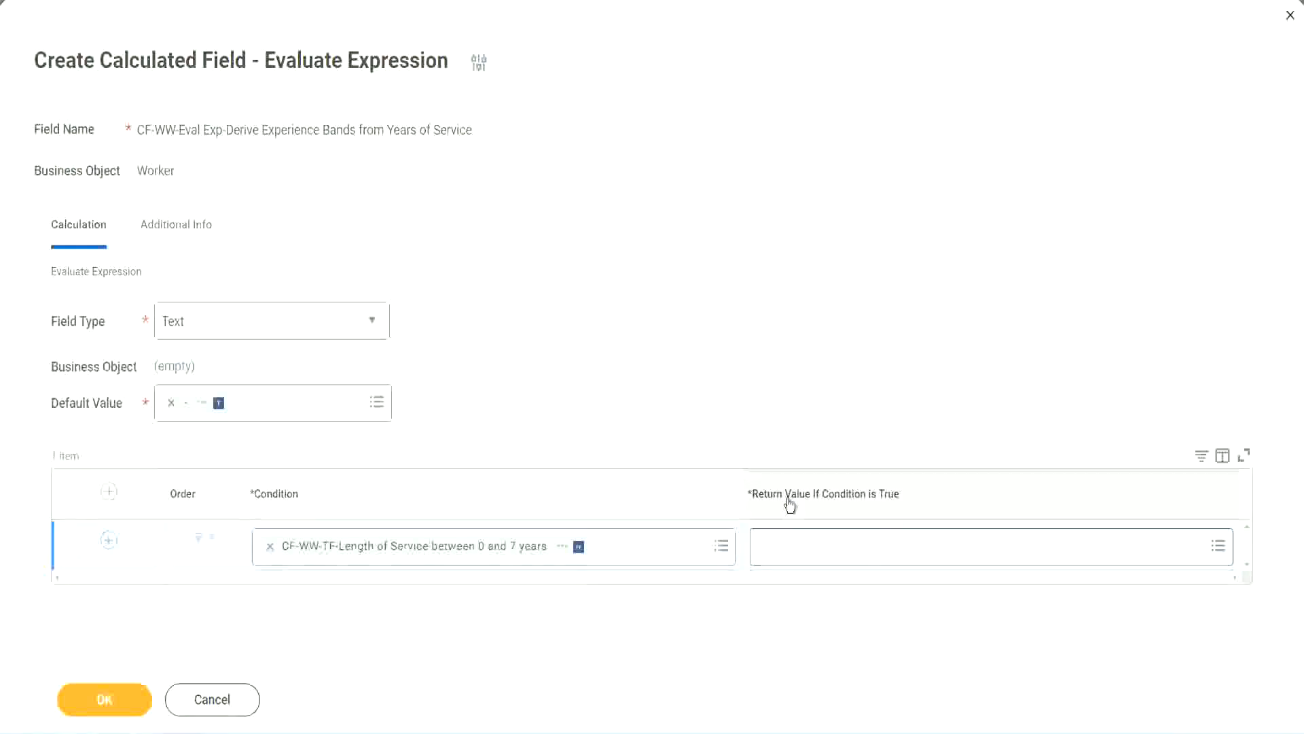
- Start a new calculated field for the first row's return value and name it CF-WW-TC-Amateur
left_click(846, 549)
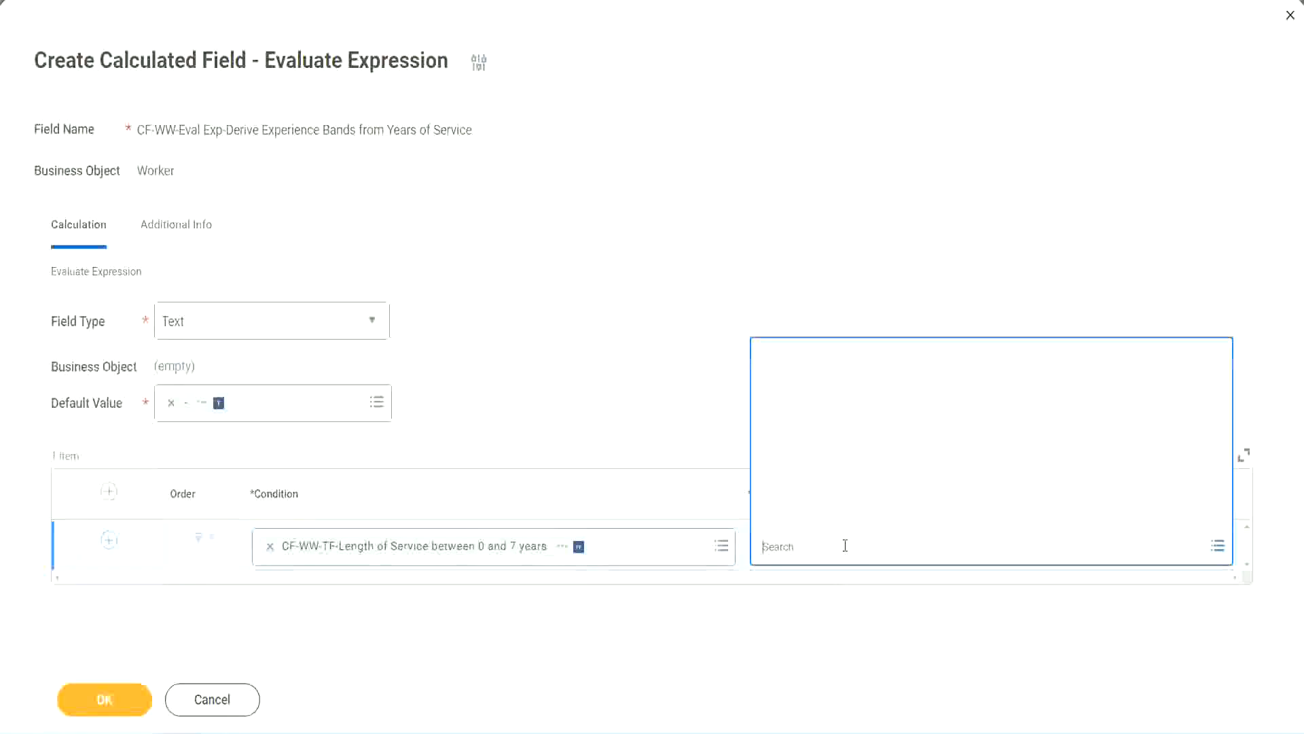
left_click(837, 515)
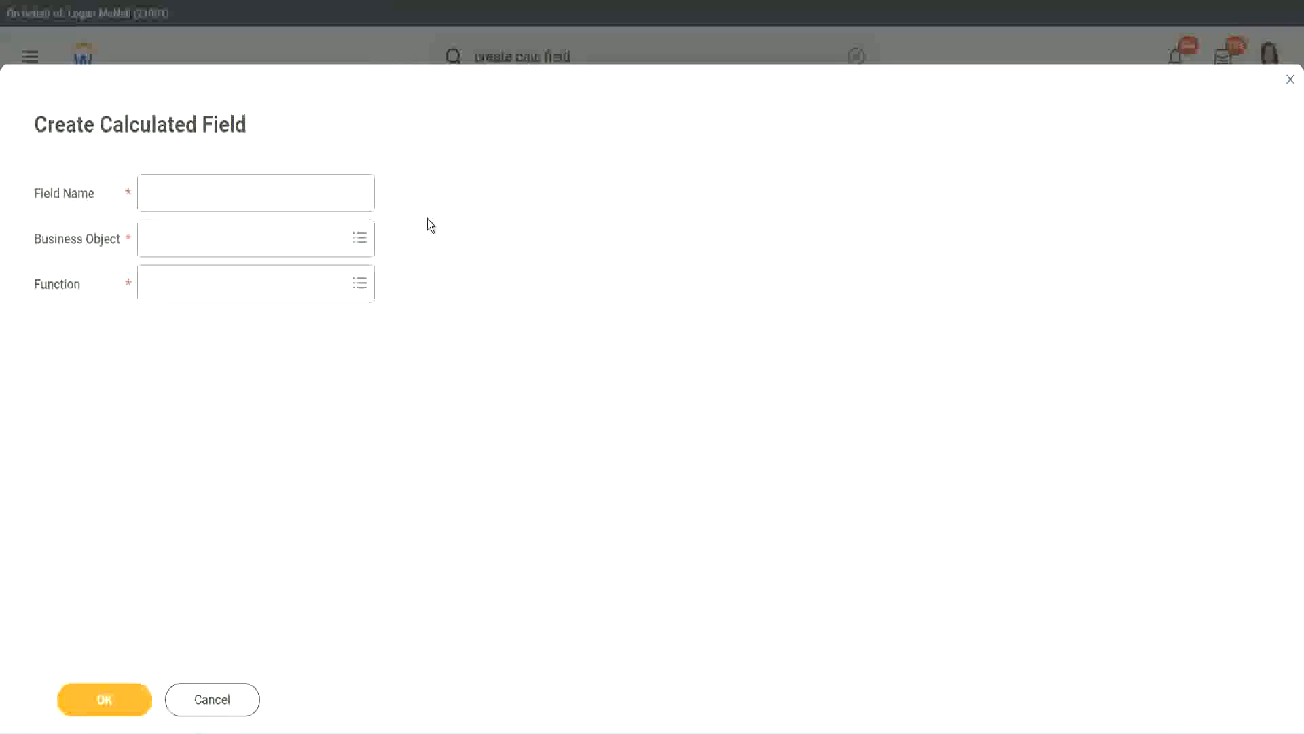
left_click(161, 194)
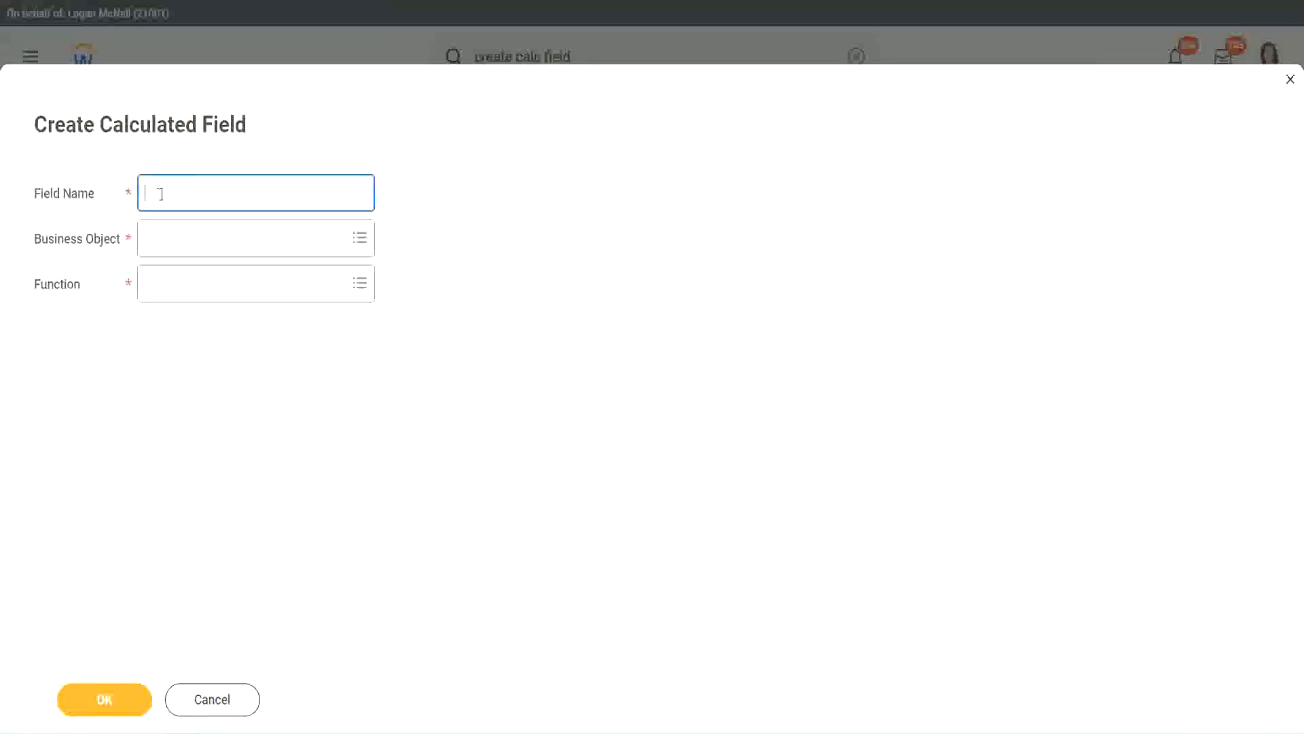
type("CFTC")
type(" Arn")
type("ateur")
left_click(161, 193)
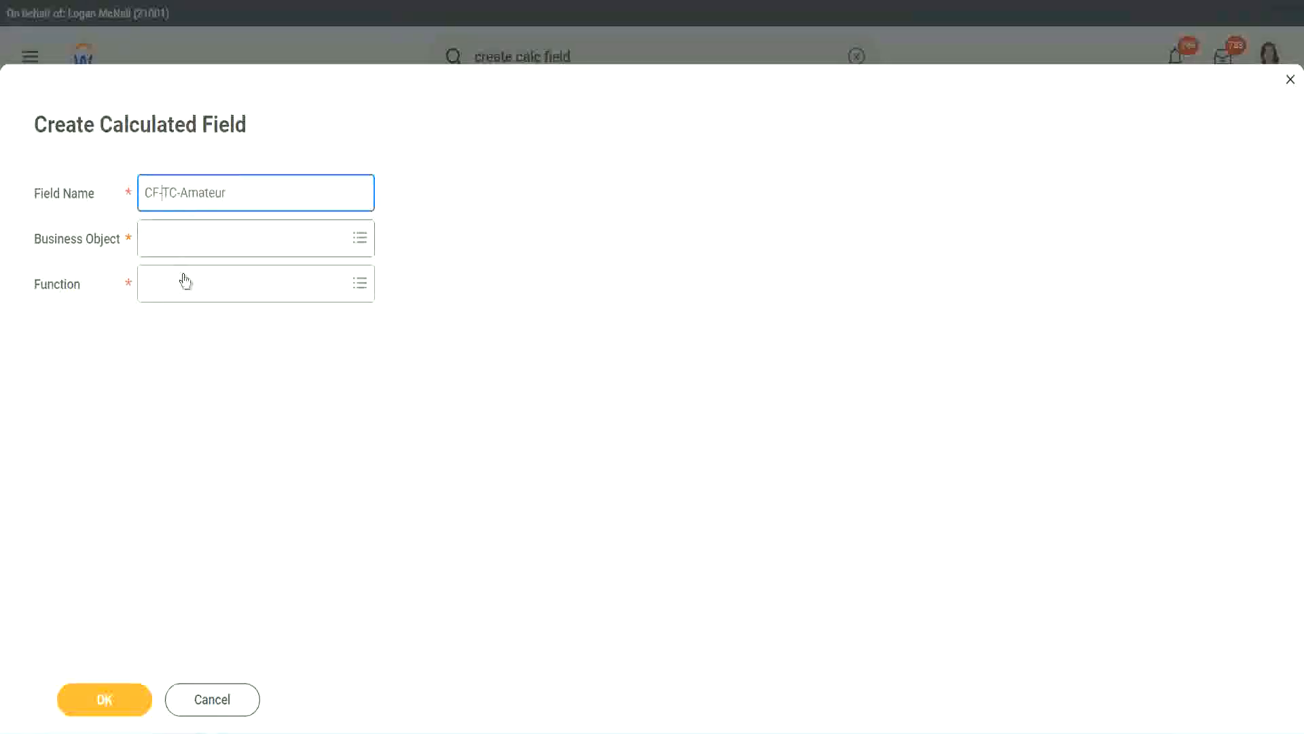
type("WW-")
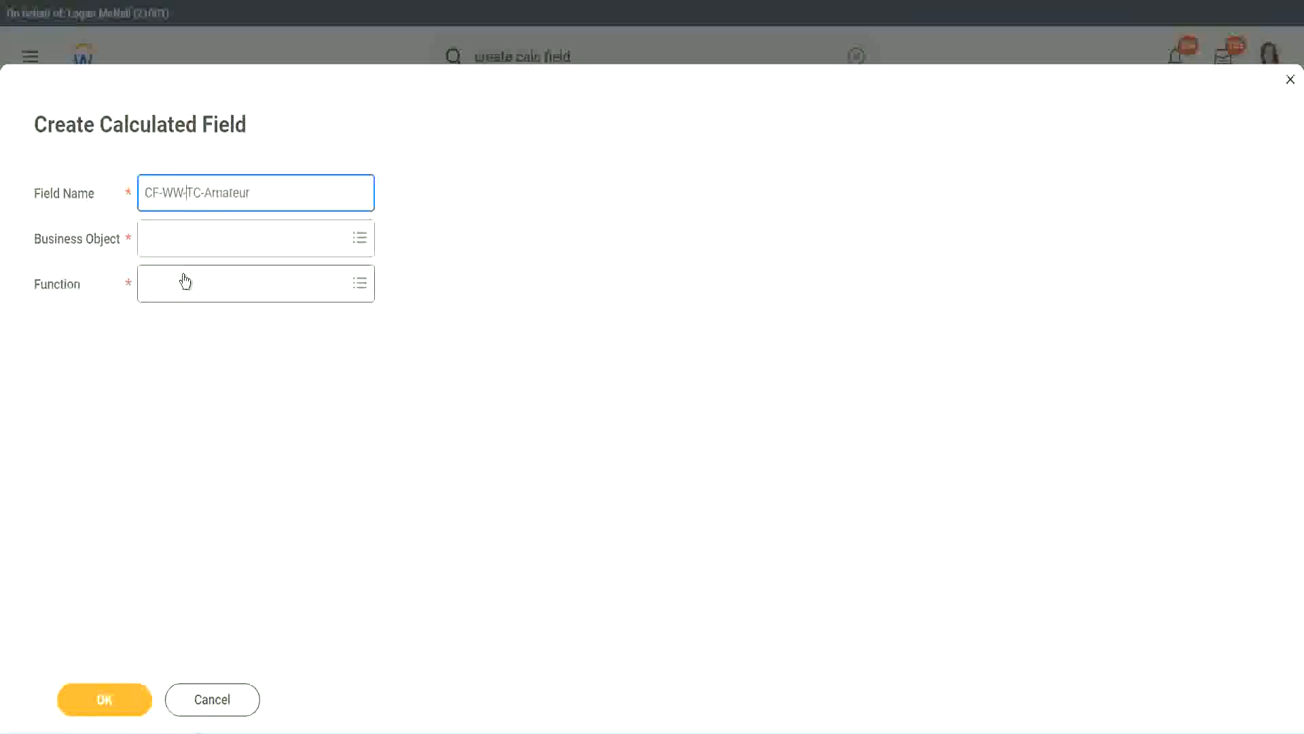
left_click(184, 239)
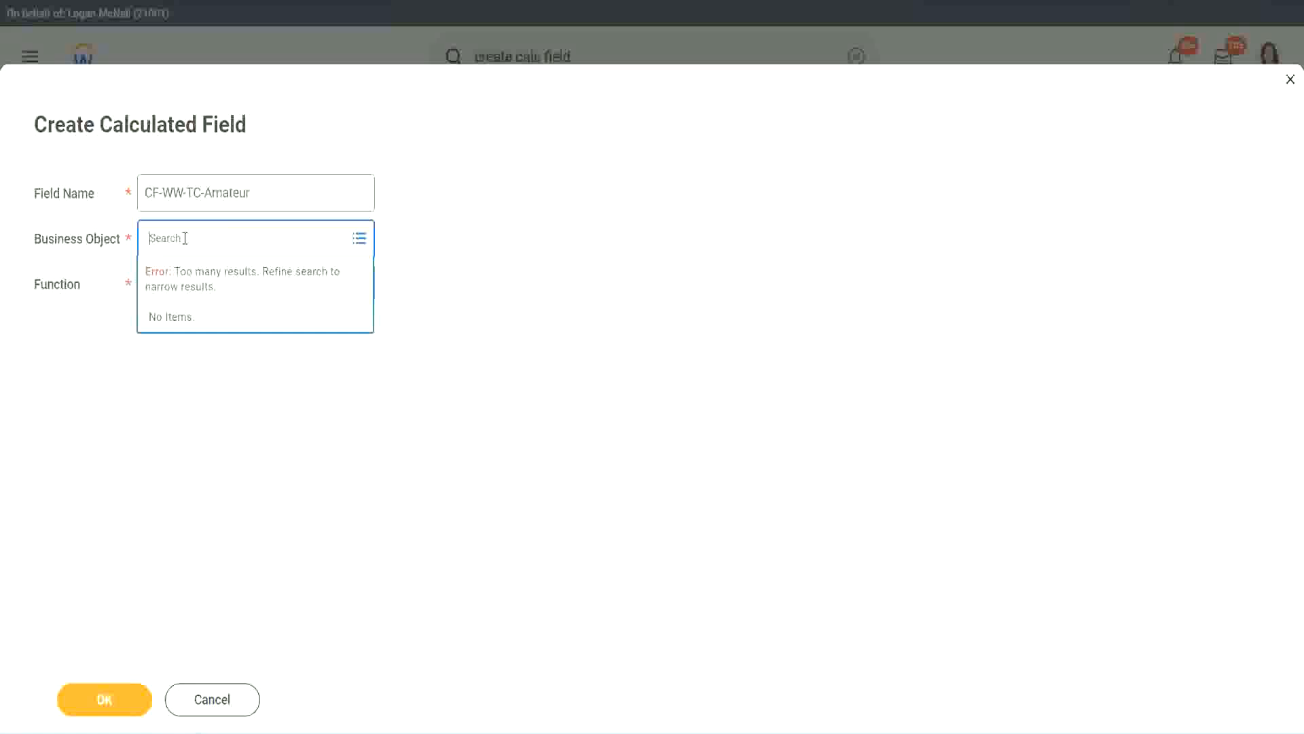
type("worker")
key("BackSpace")
key("BackSpace")
key("BackSpace")
key("BackSpace")
key("BackSpace")
key("BackSpace")
- Set the new calculated field's business object to Global
type("global")
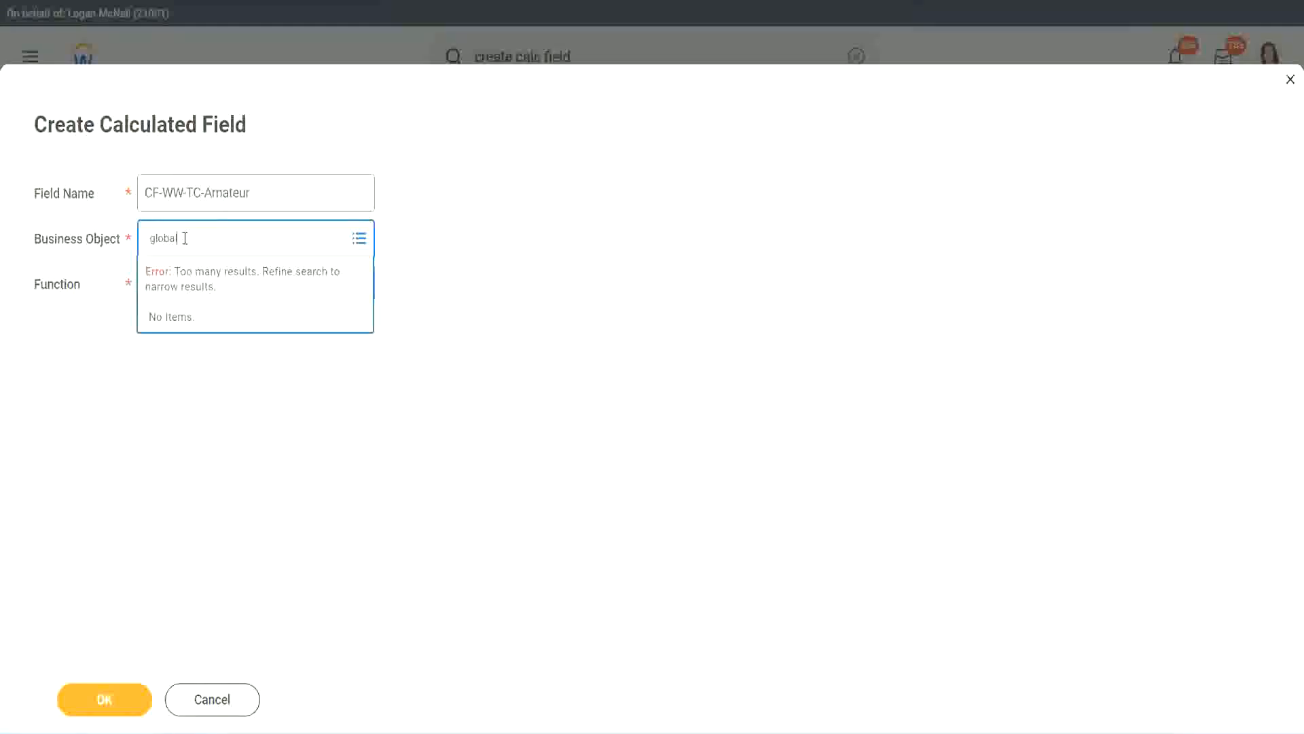
key("Return")
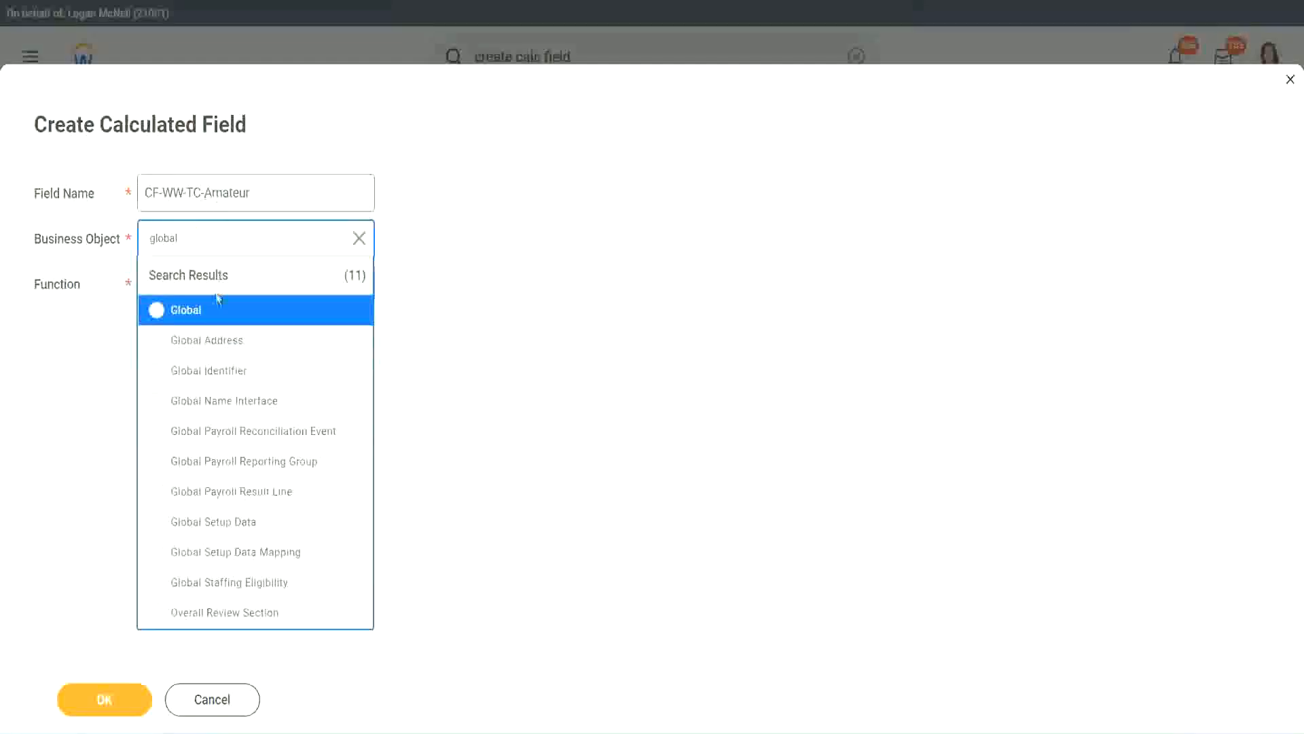
left_click(203, 321)
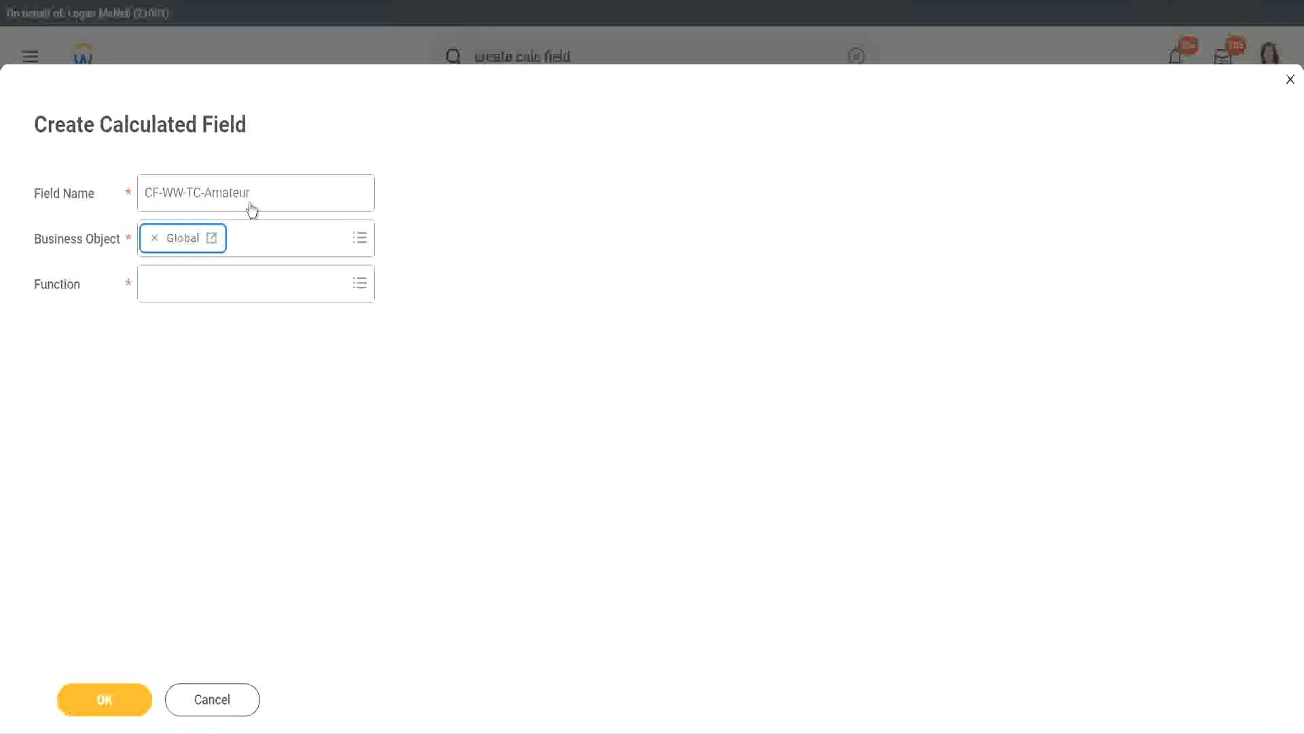
triple_click(337, 184)
left_click(221, 192)
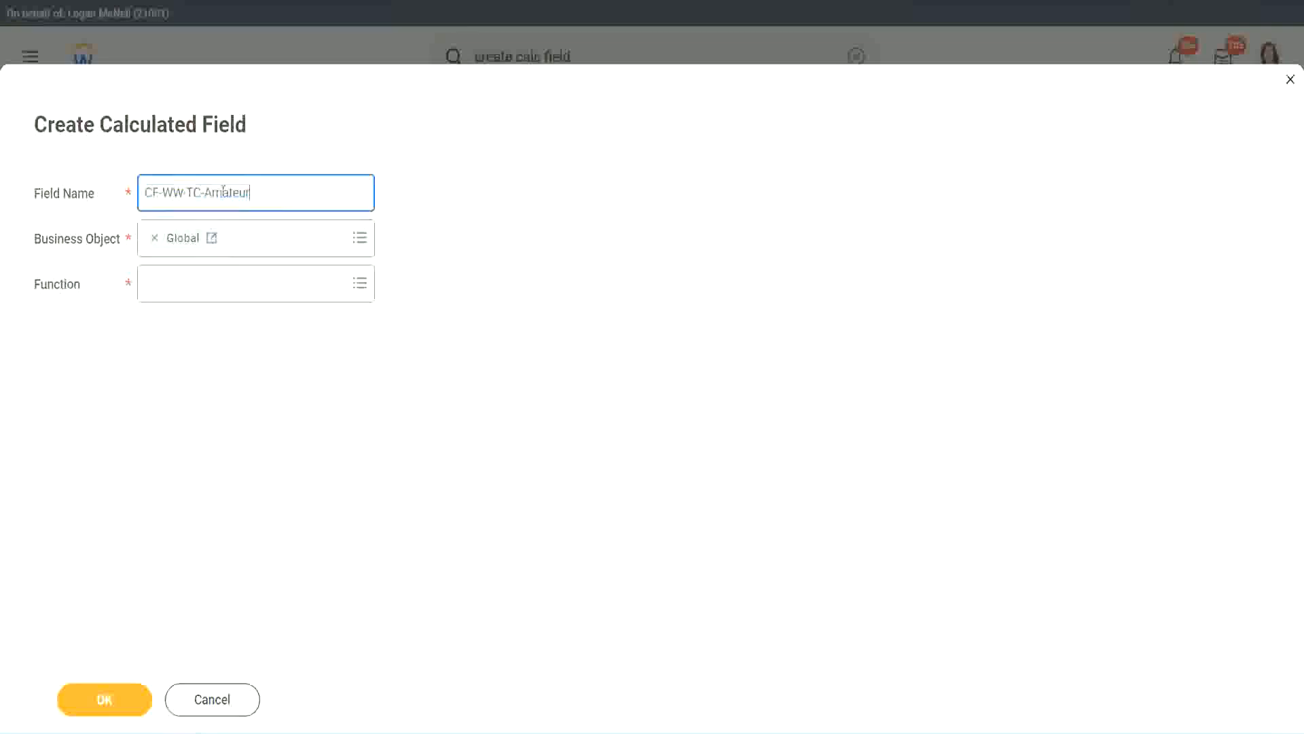
double_click(220, 192)
type("Amateur")
double_click(244, 195)
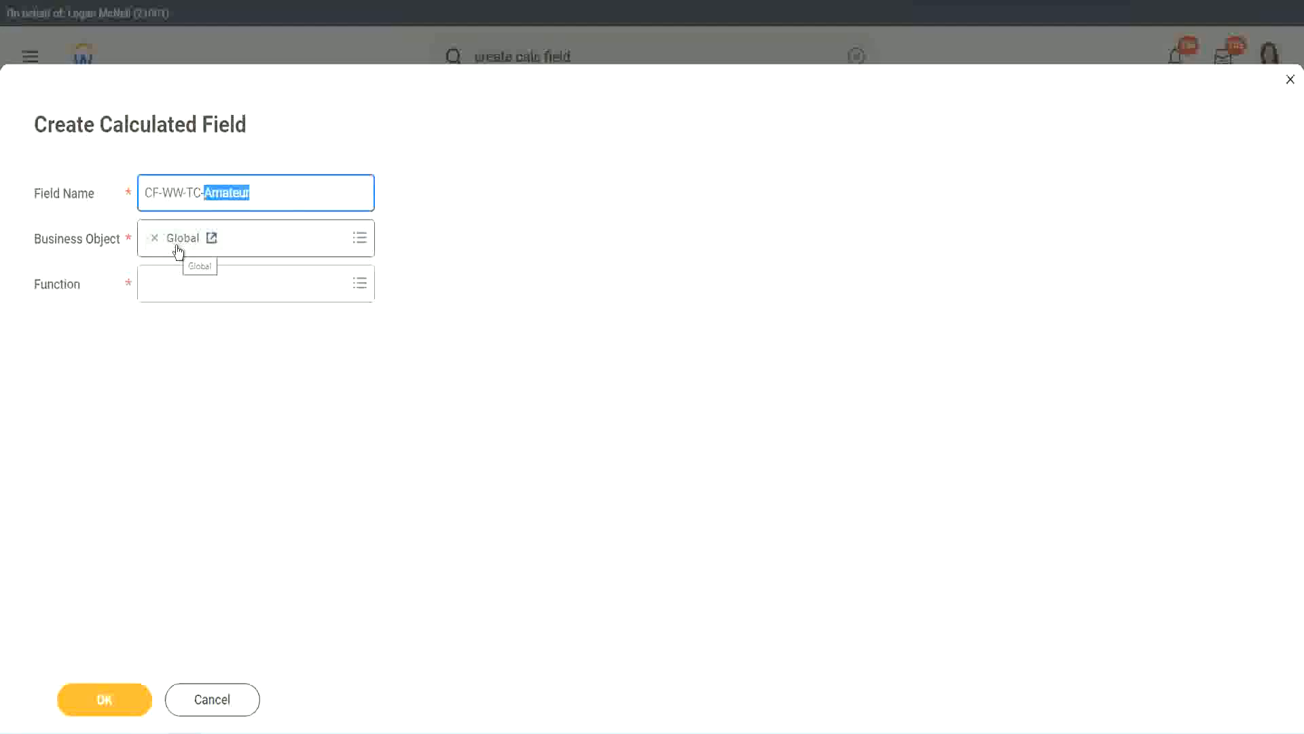
- Choose Text Constant as the new field's function and continue to its calculation settings
left_click(179, 283)
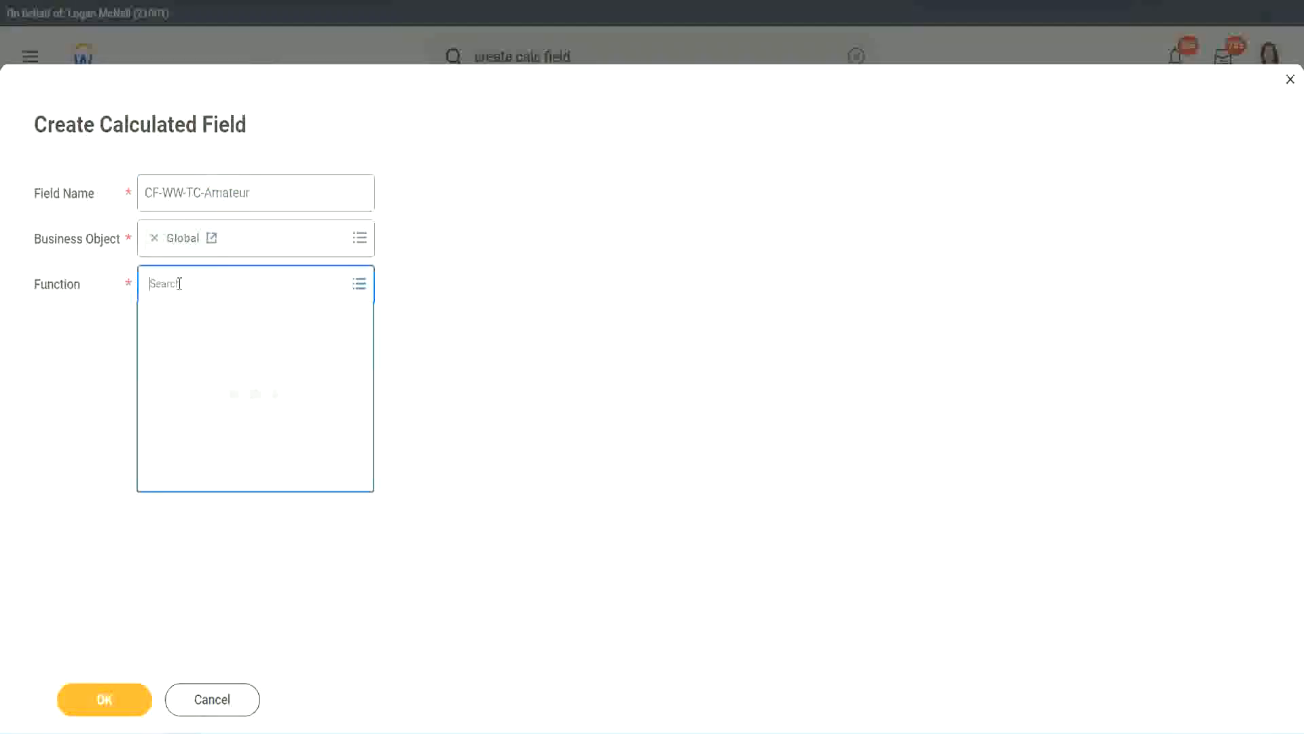
type("text const")
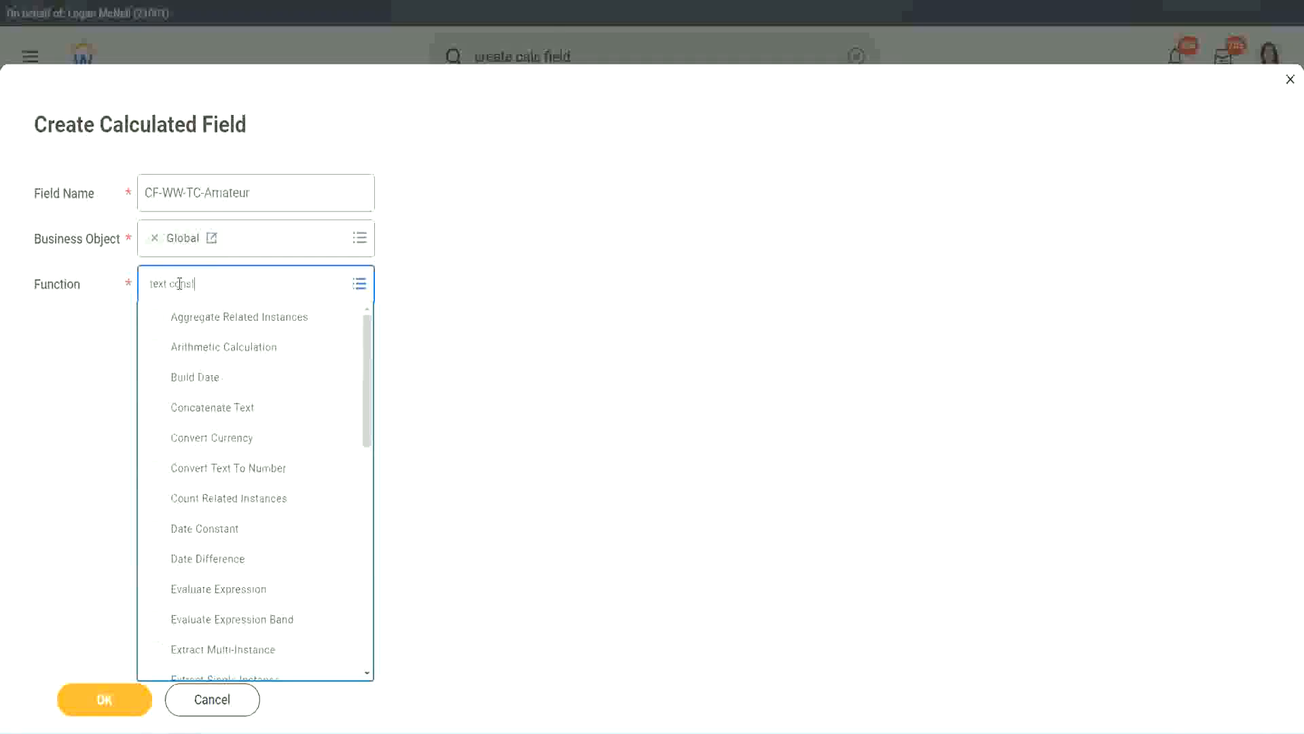
key("Return")
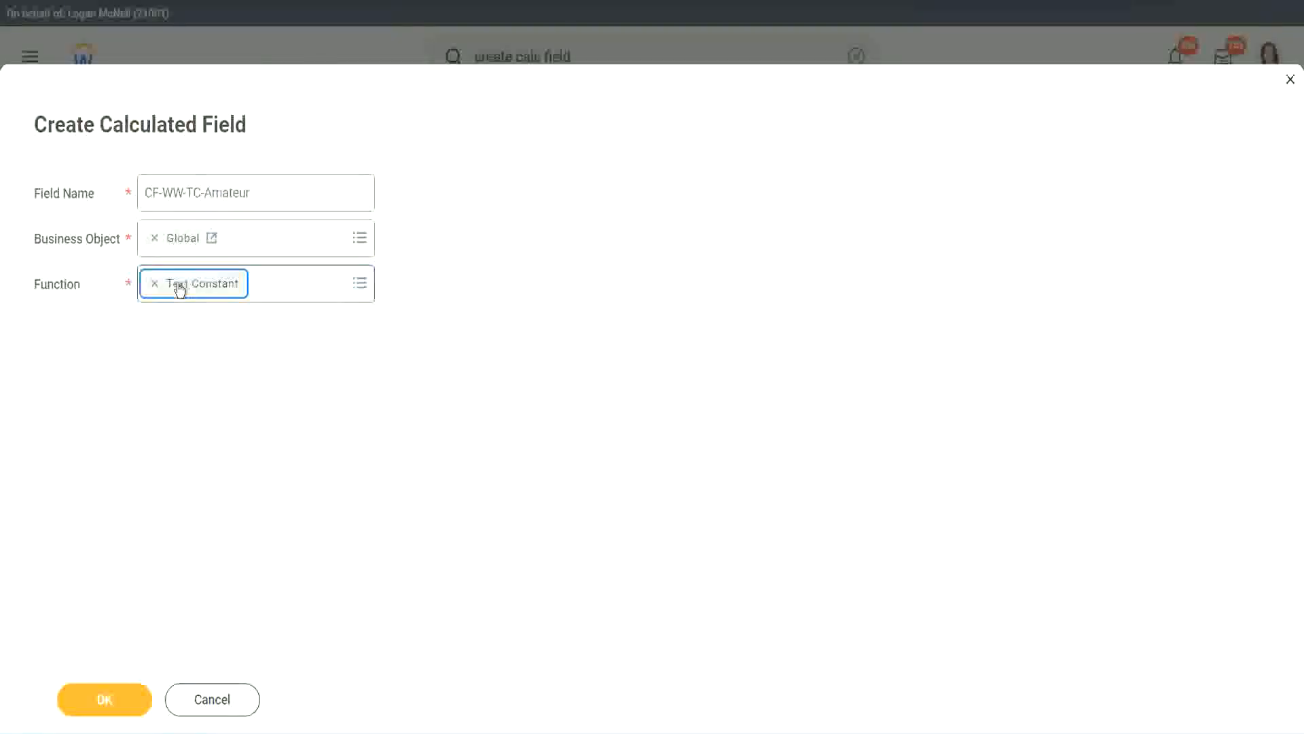
left_click(110, 714)
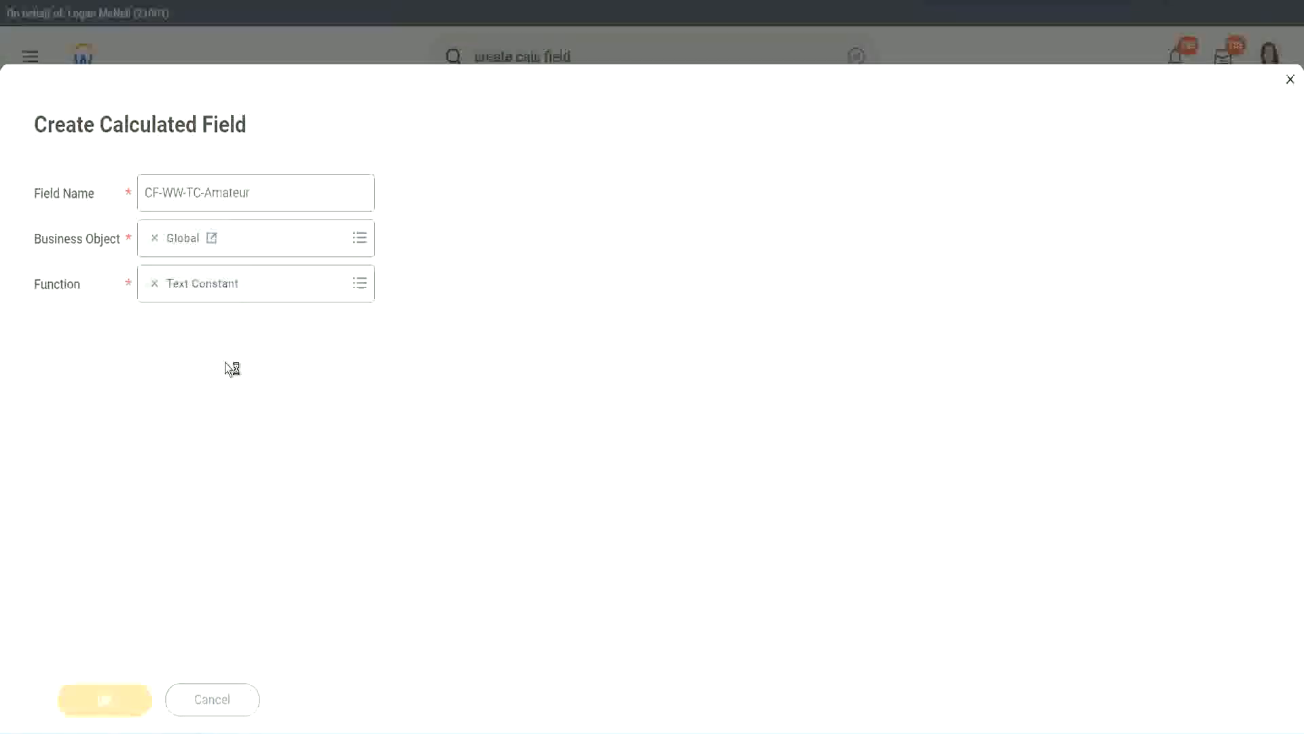
- Set the text constant to Amateur and save the new field as the first row's return value
left_click(218, 385)
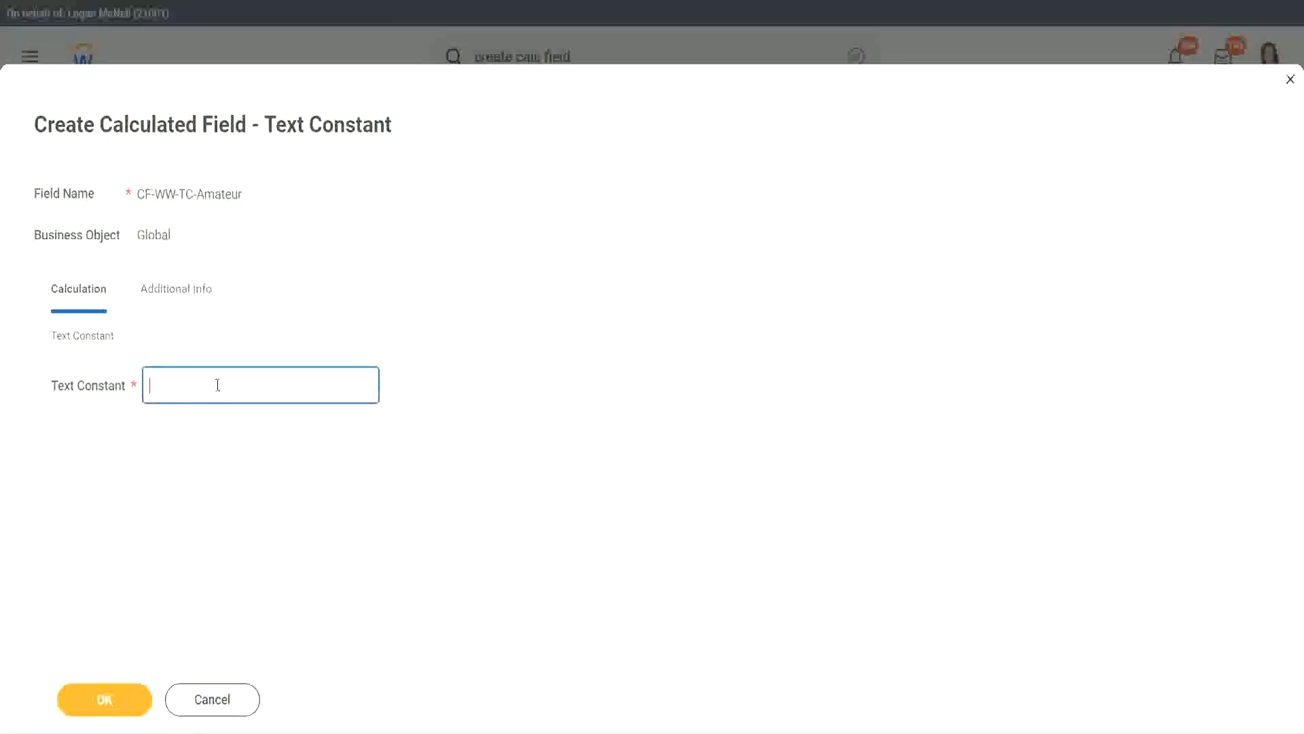
type("Amateur")
left_click(113, 705)
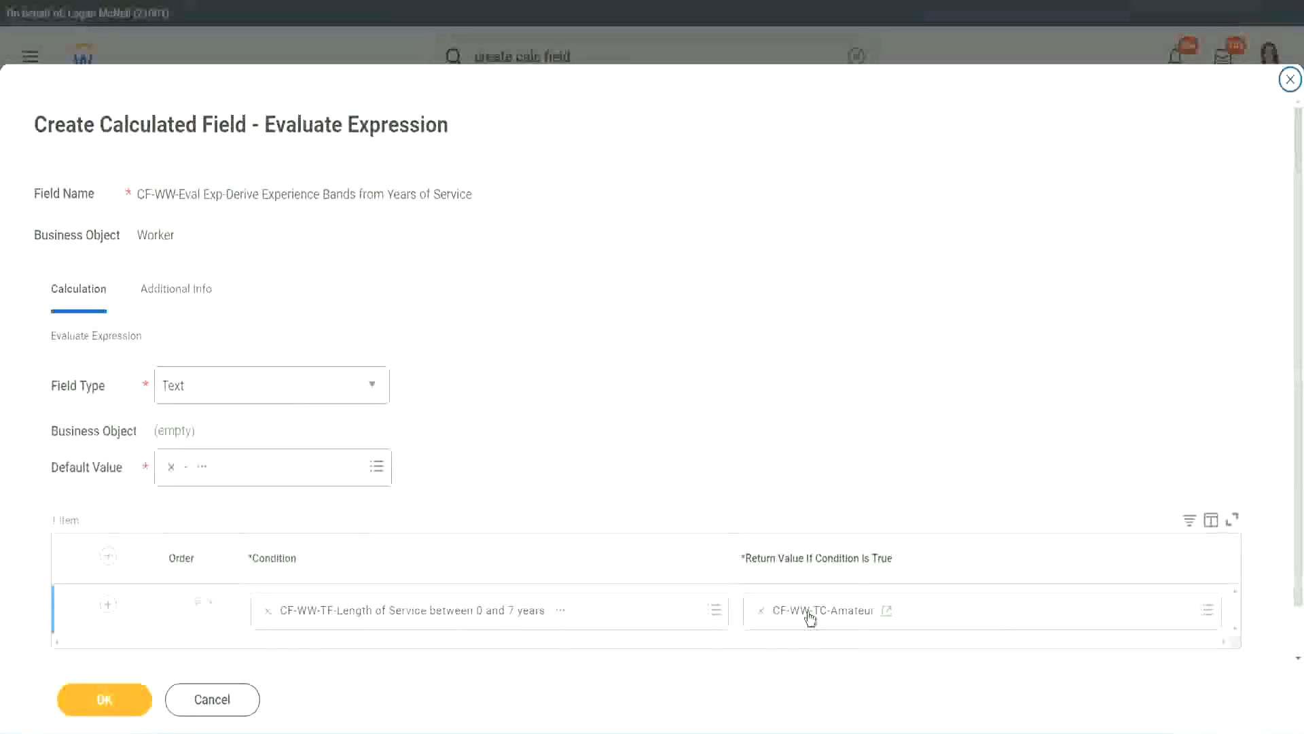
- Copy the text of the CF-WW-TC-Amateur return value and add three empty condition rows below the first
right_click(811, 616)
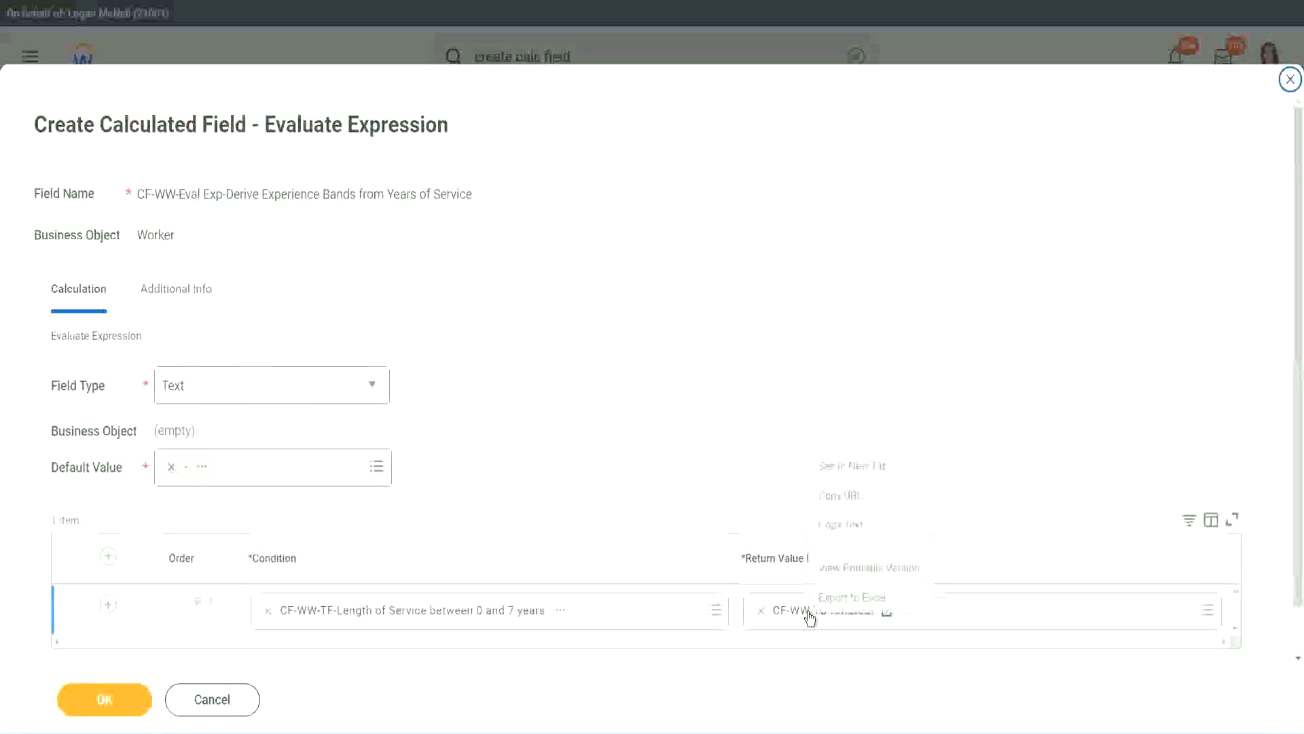
left_click(854, 526)
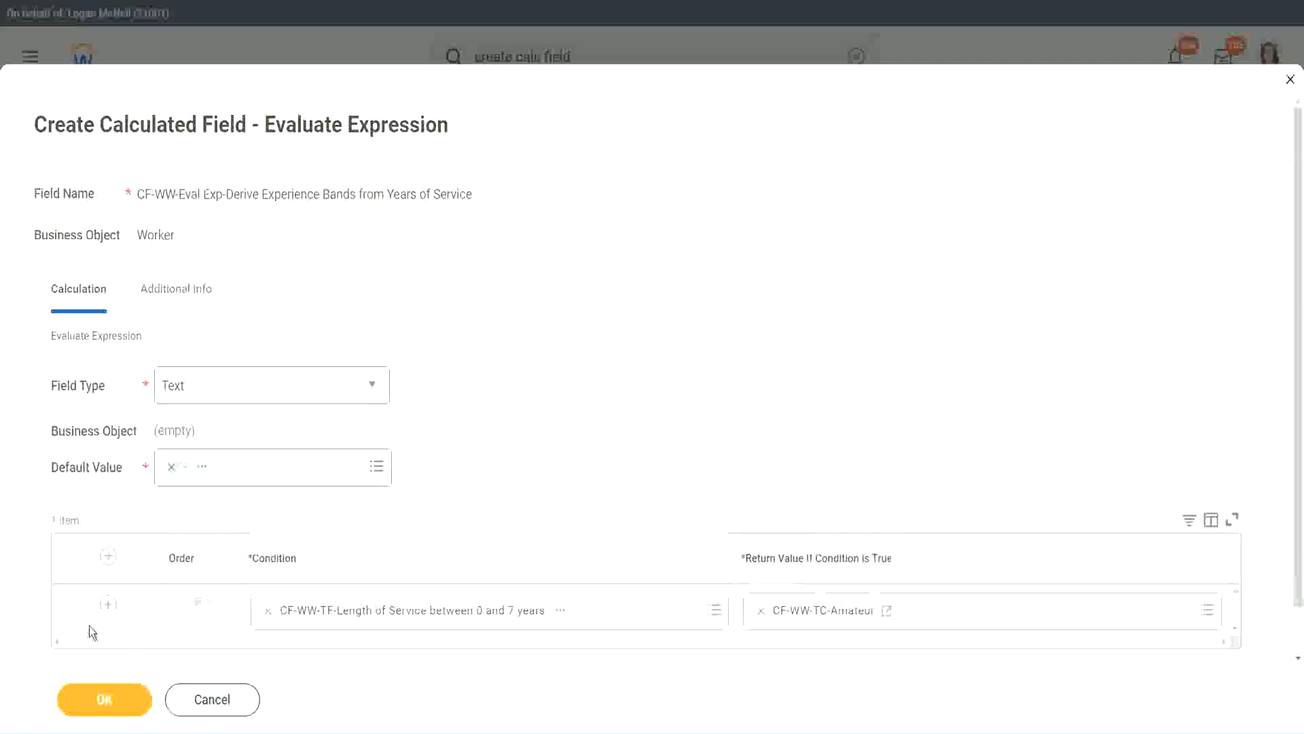
left_click(108, 604)
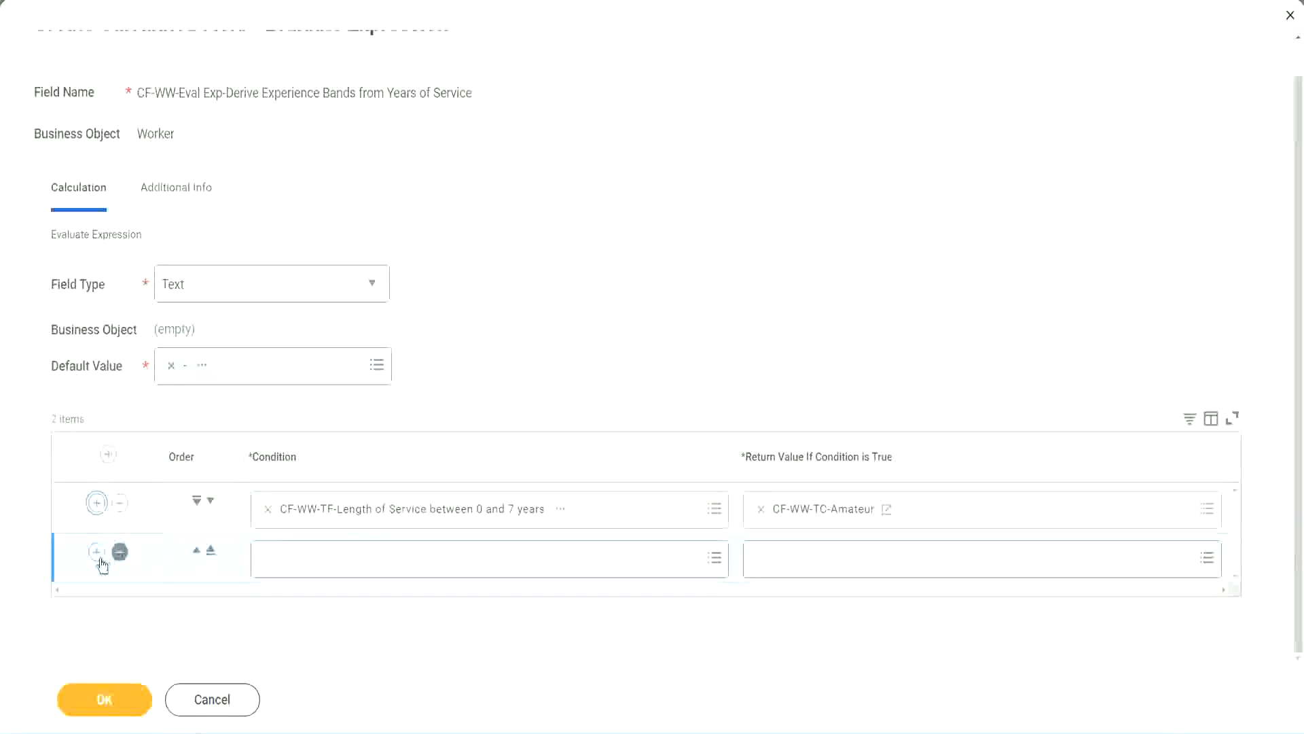
left_click(97, 552)
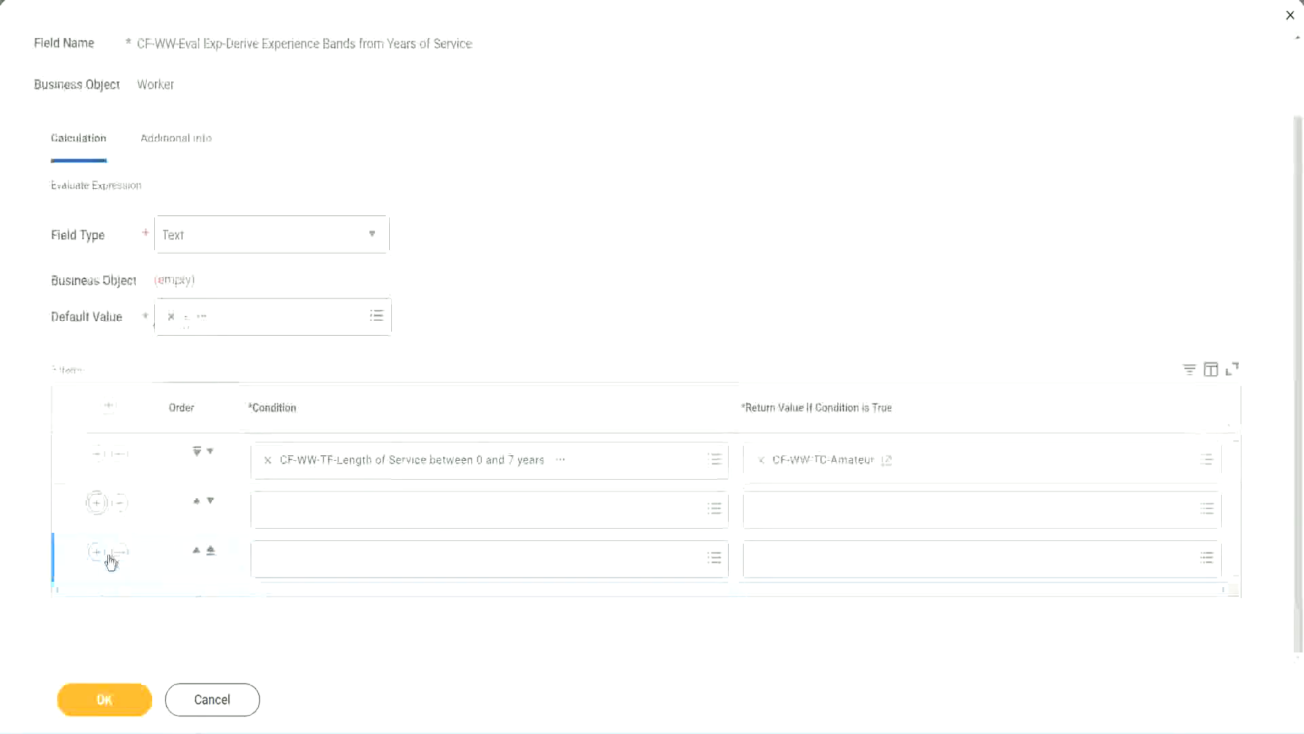
- Set the second row's condition to CF-WW-TF-Length of Service between 8 and 15 years
left_click(320, 510)
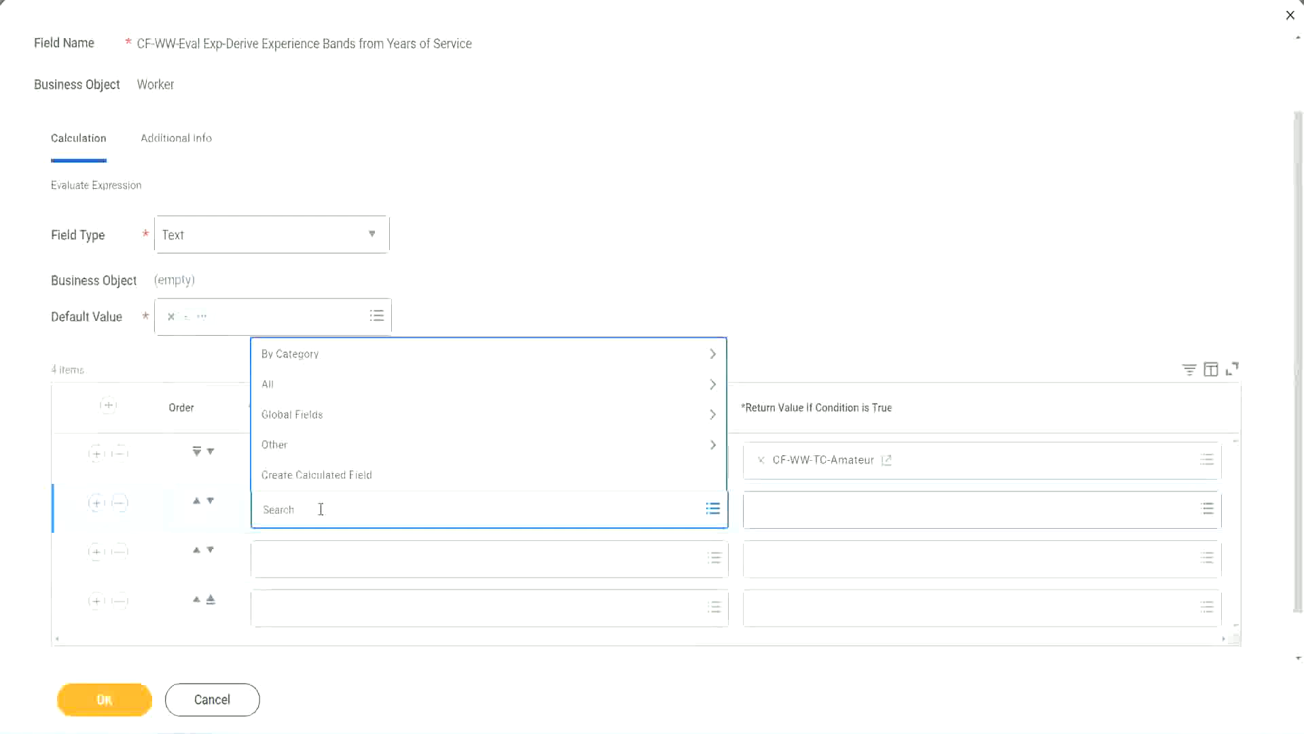
type("cf-ww")
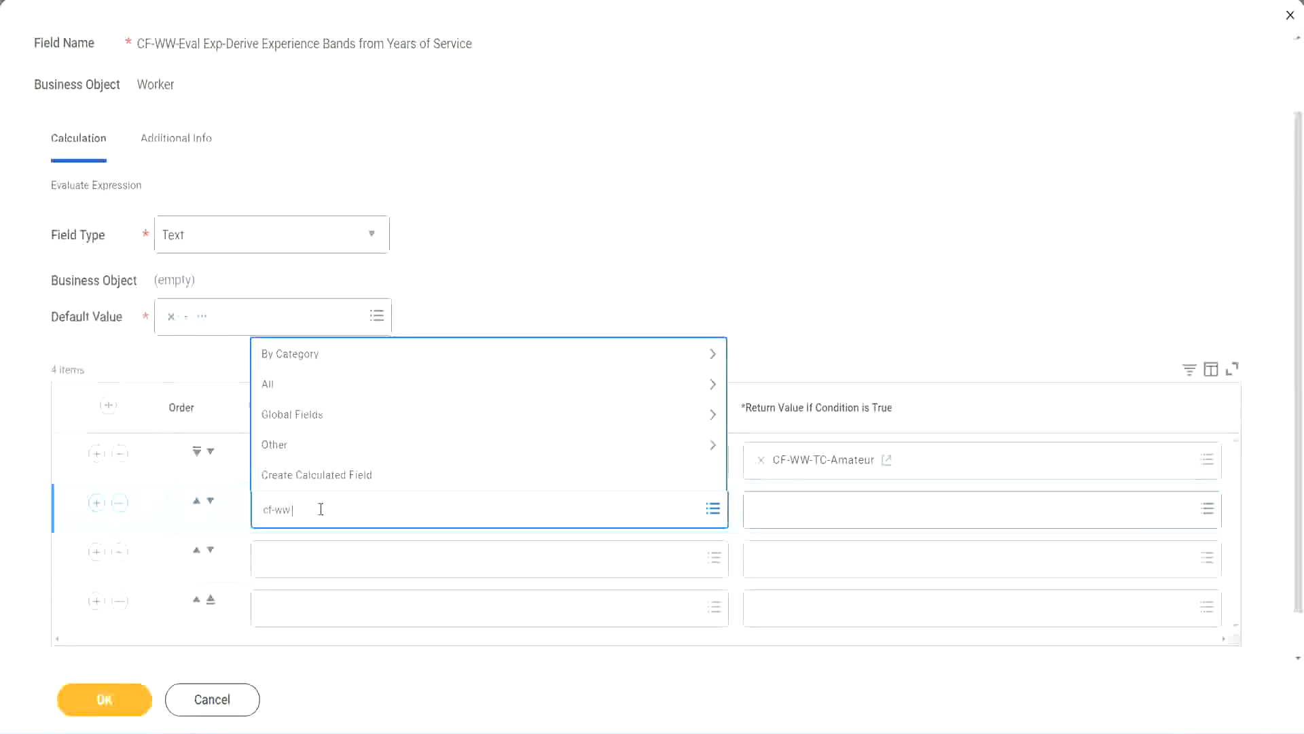
type("-tt")
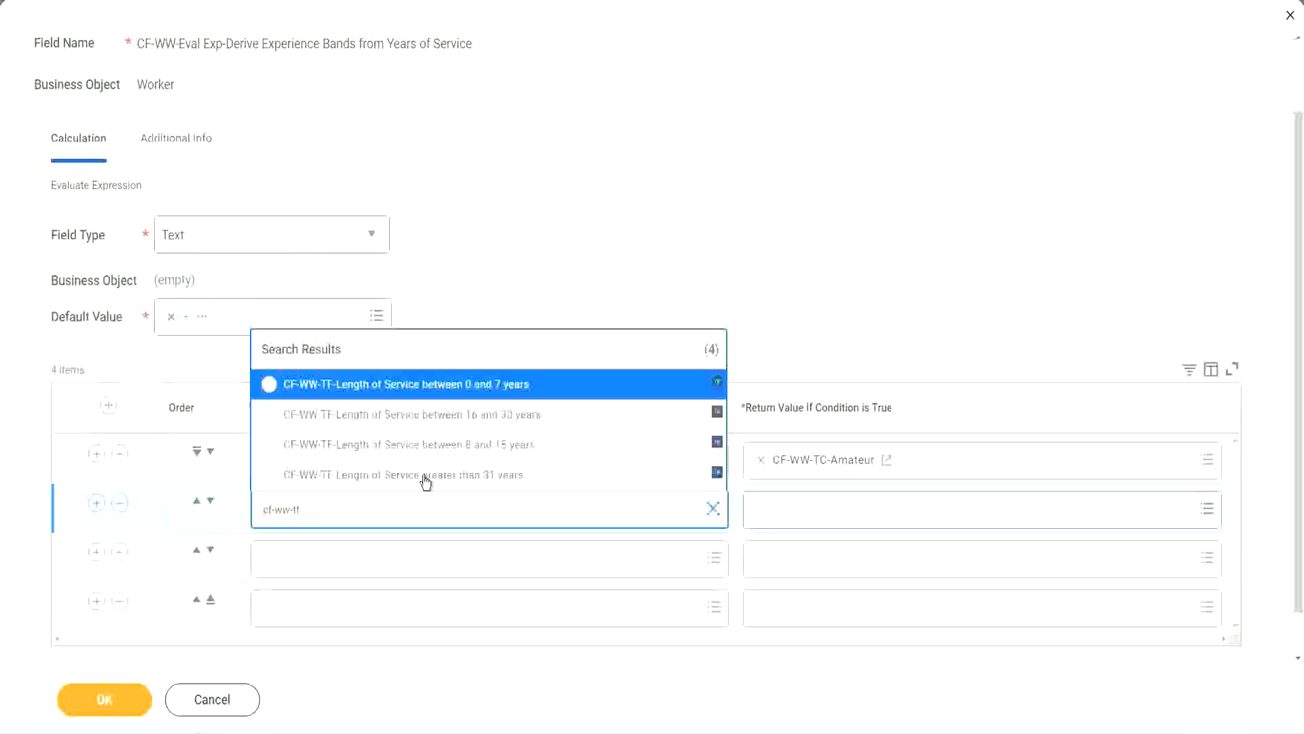
left_click(503, 449)
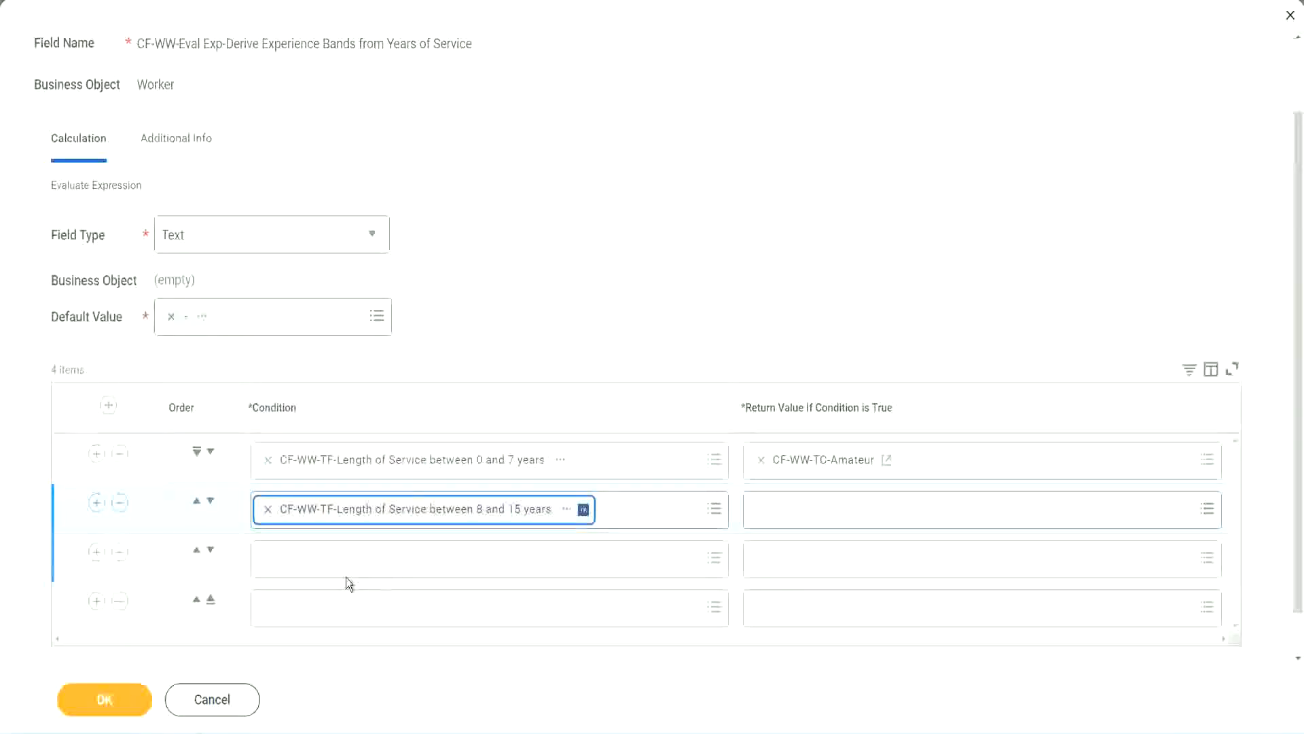
- Set the third row's condition to CF-WW-TF-Length of Service between 16 and 30 years
left_click(329, 557)
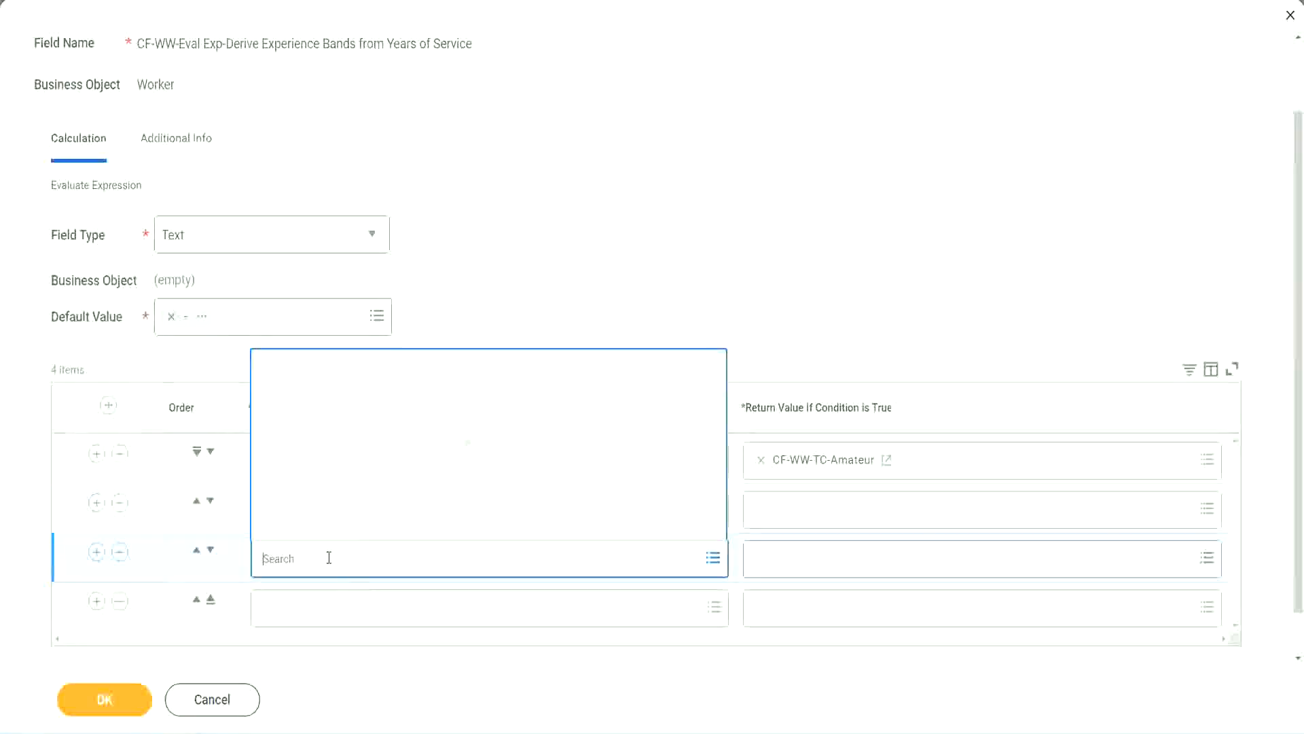
type("cf-ww")
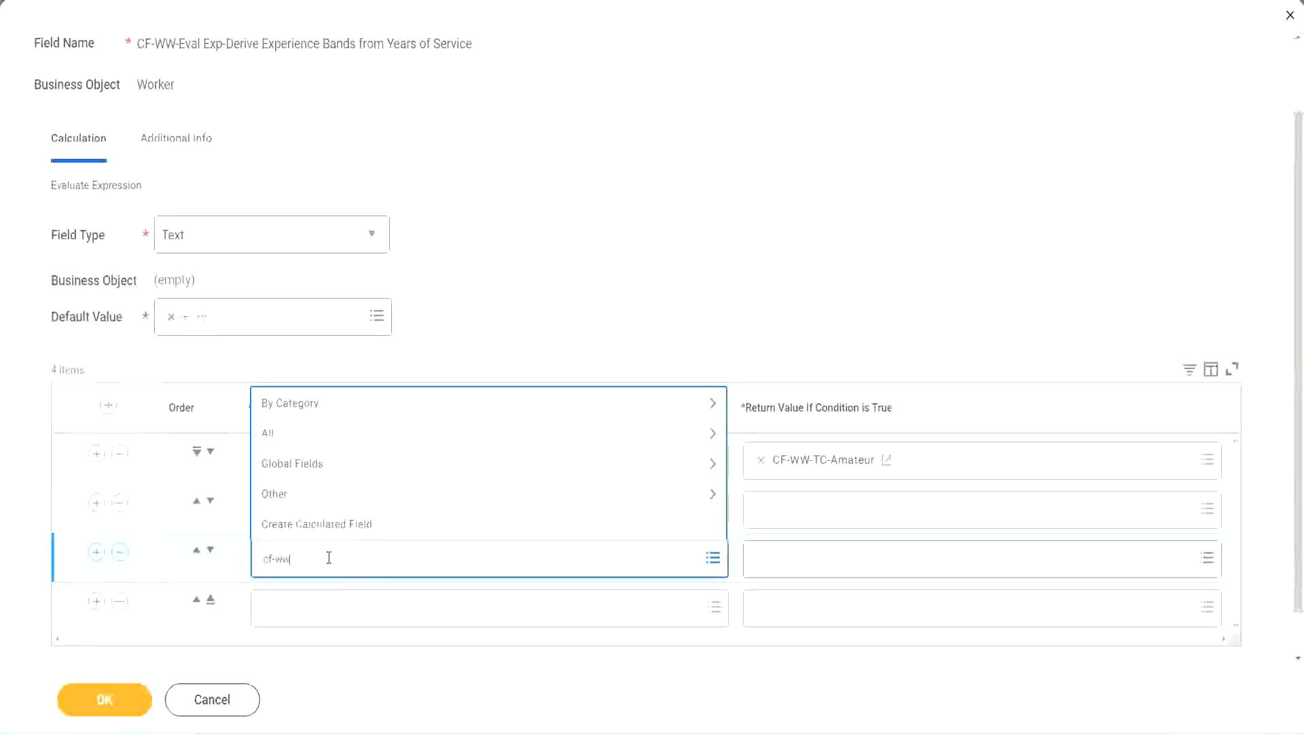
type("-tf")
key("Return")
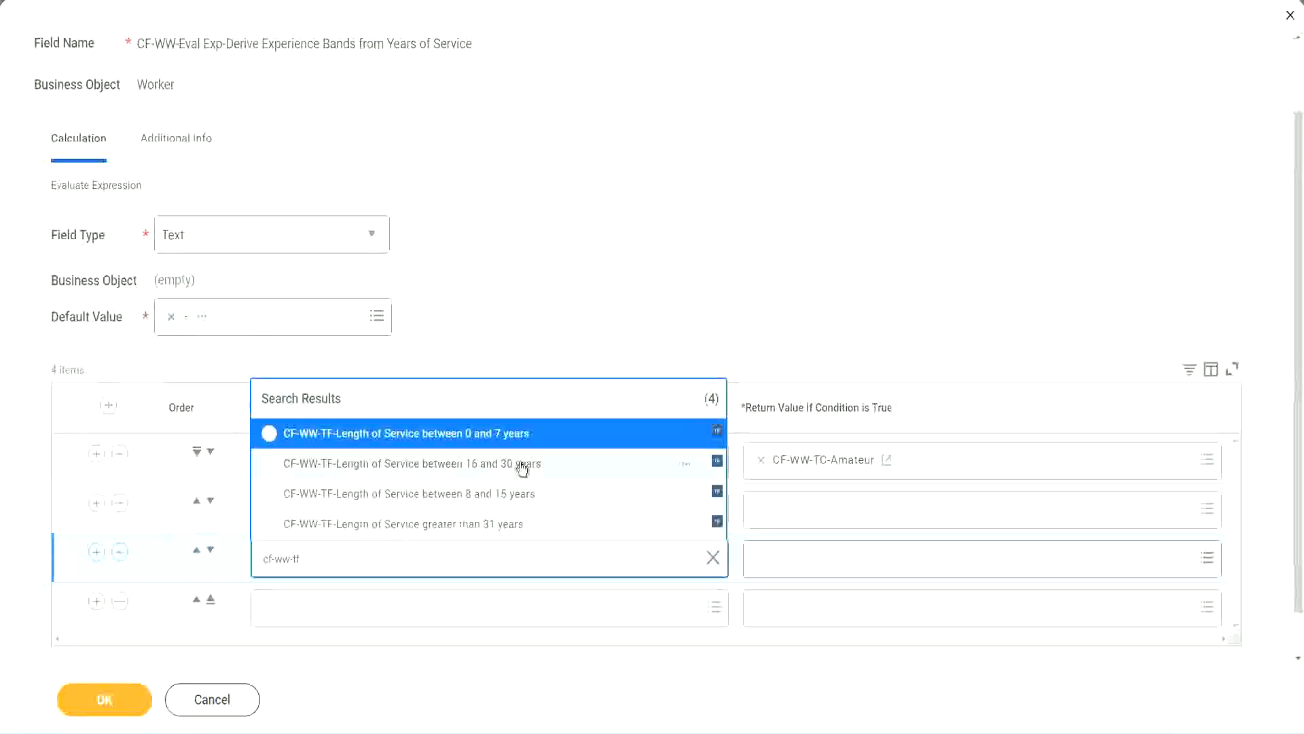
left_click(523, 467)
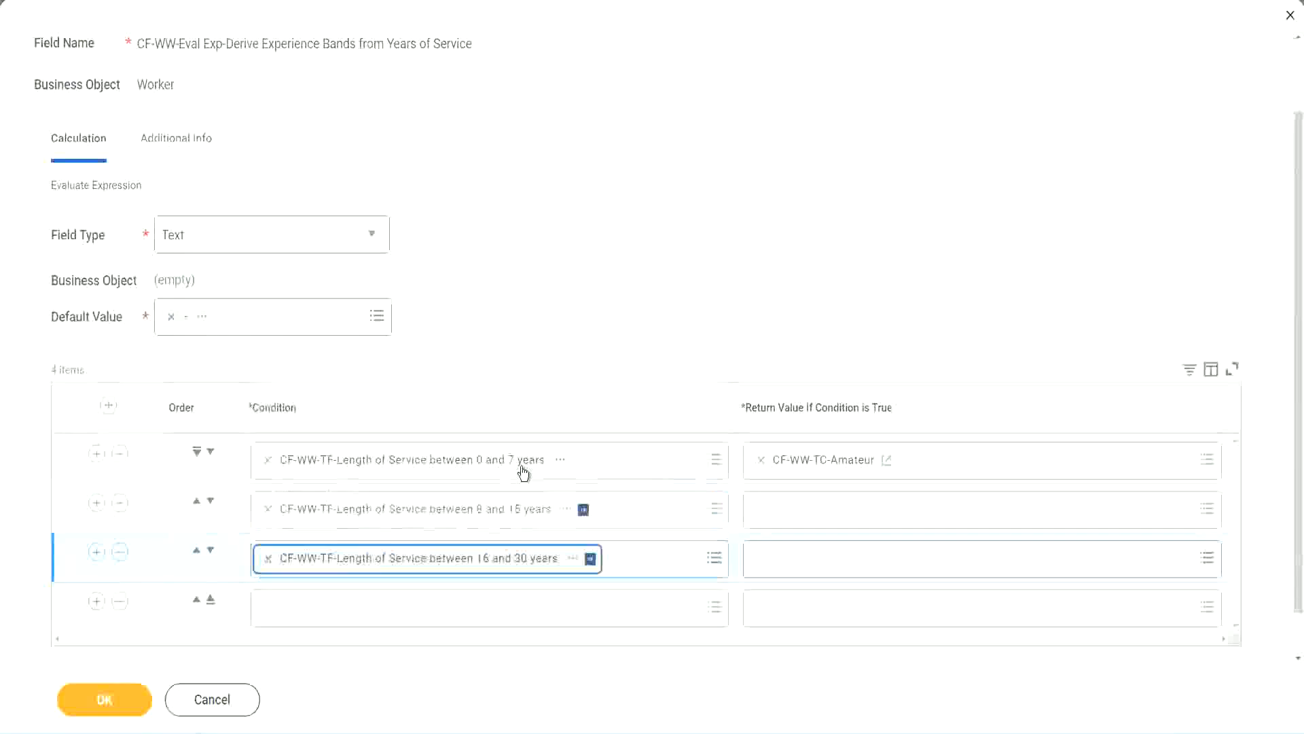
- Set the fourth row's condition to CF-WW-TF-Length of Service greater than 31 years
left_click(309, 617)
type("c")
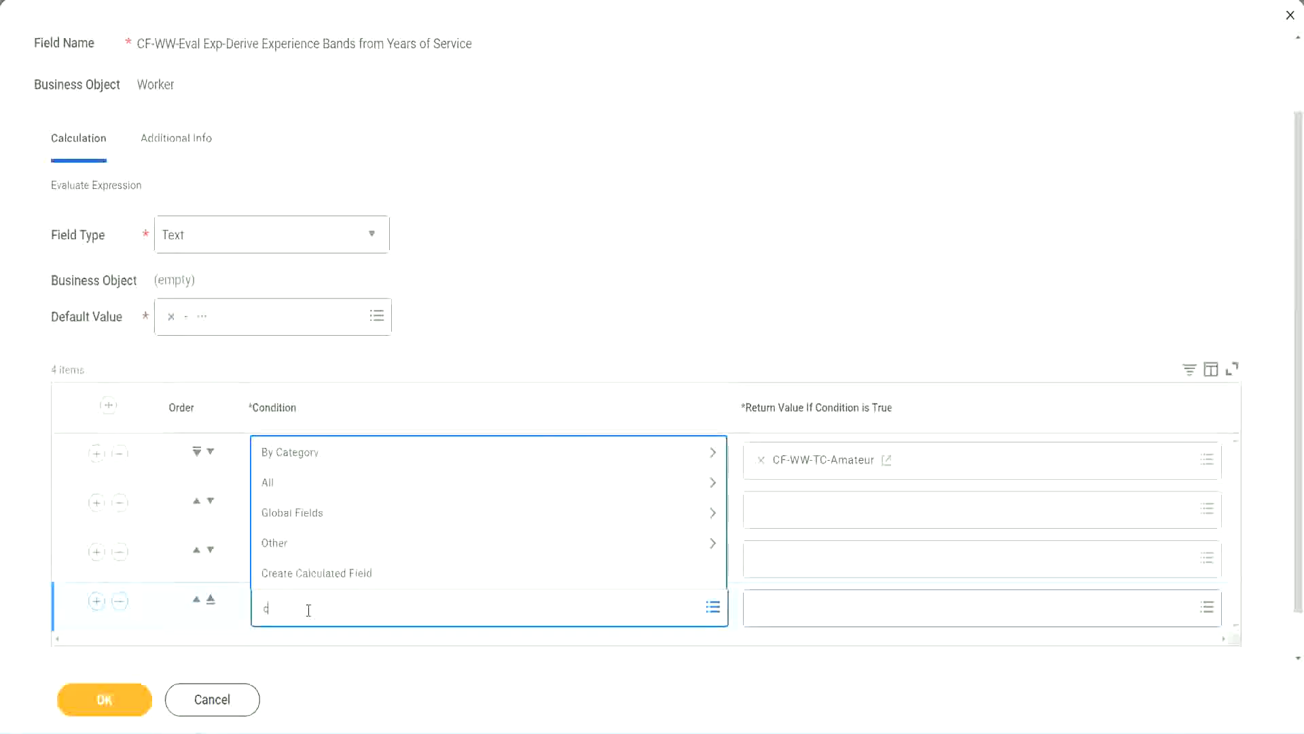
type("f-ww")
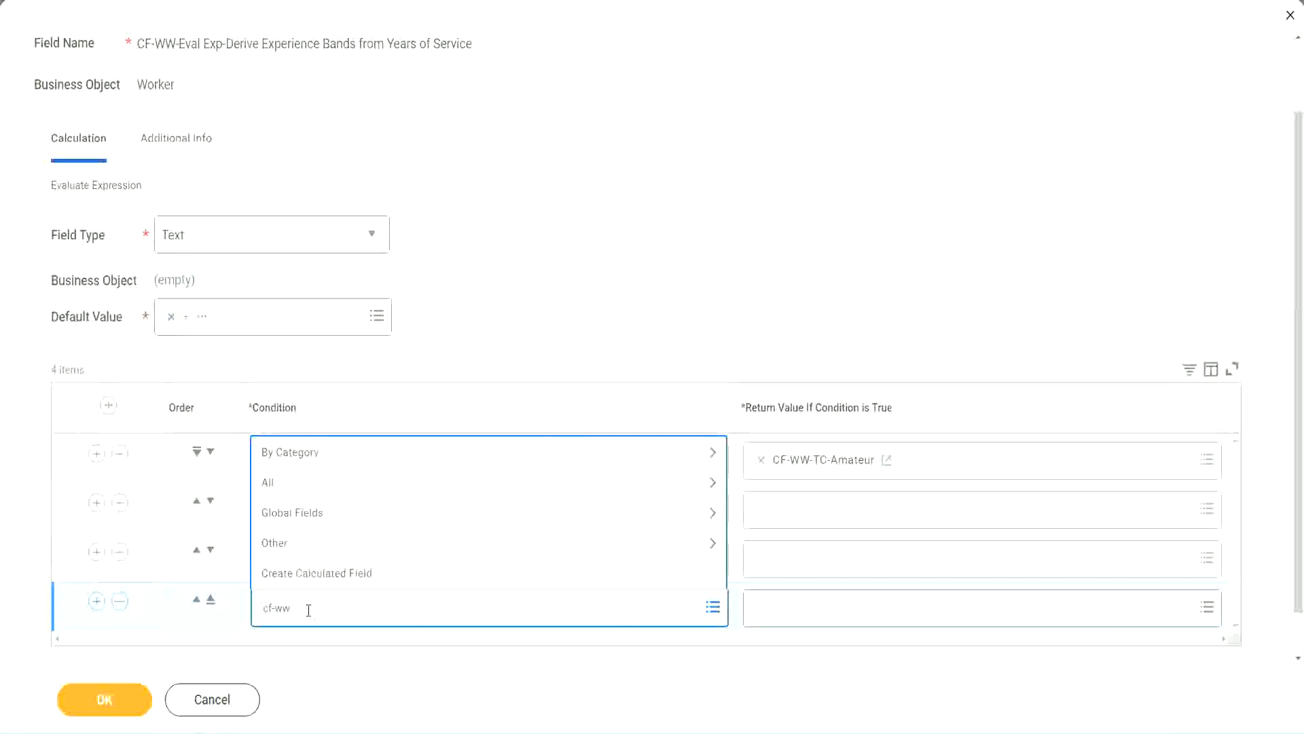
type(" tf 31")
key("Return")
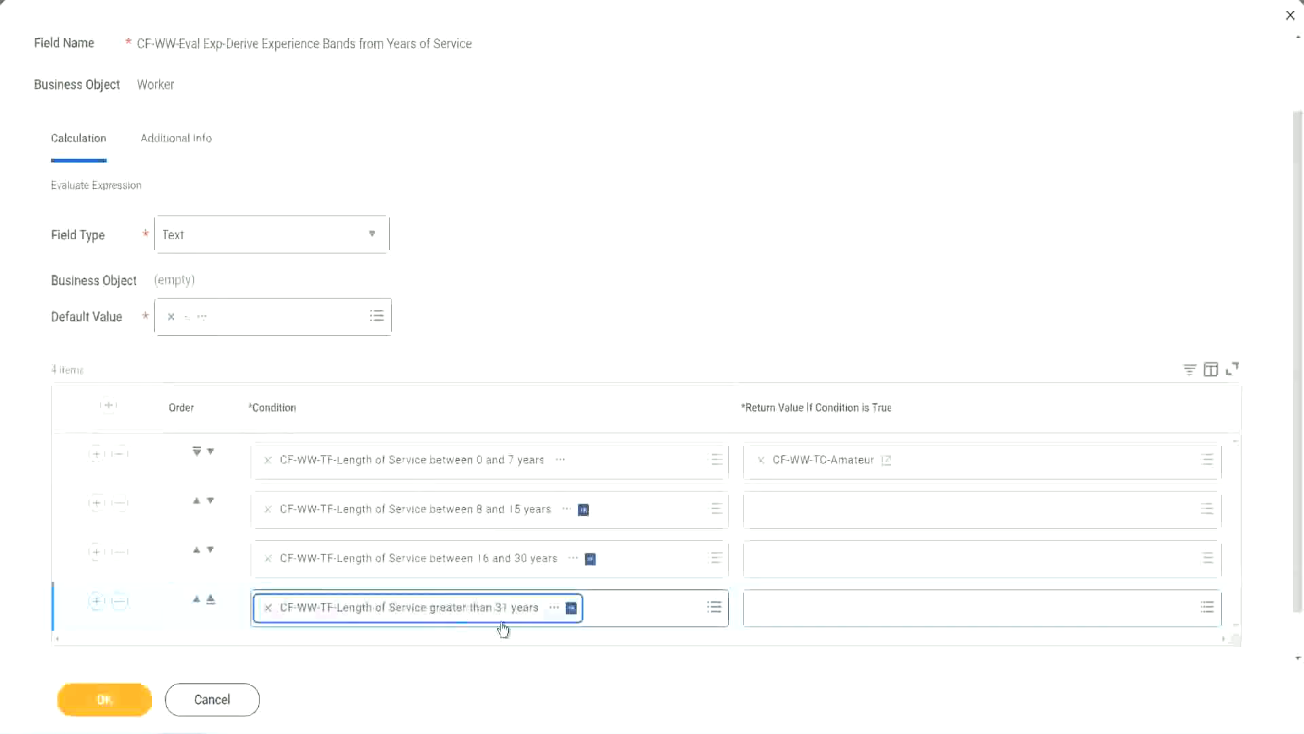
left_click(585, 280)
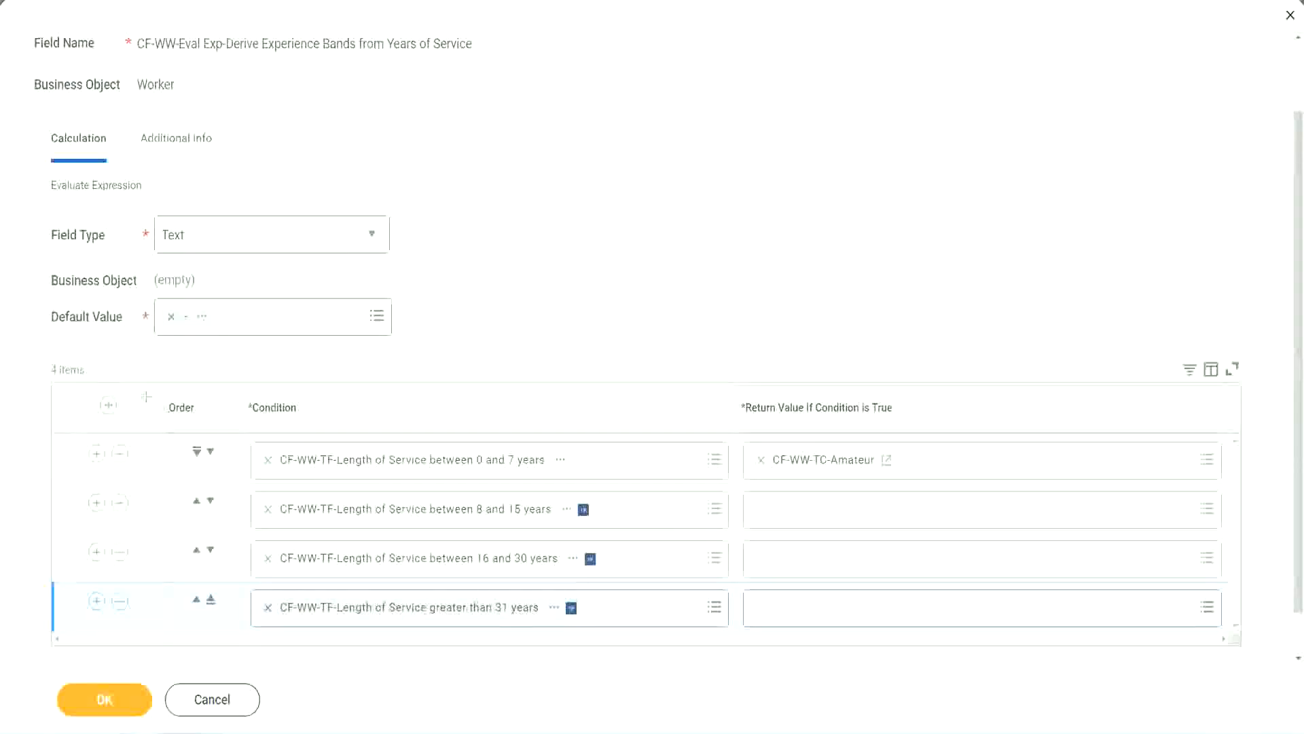
- Try moving the 8 to 15 years condition above the 0 to 7 years condition, and restore the original order
left_click_drag(146, 396, 145, 535)
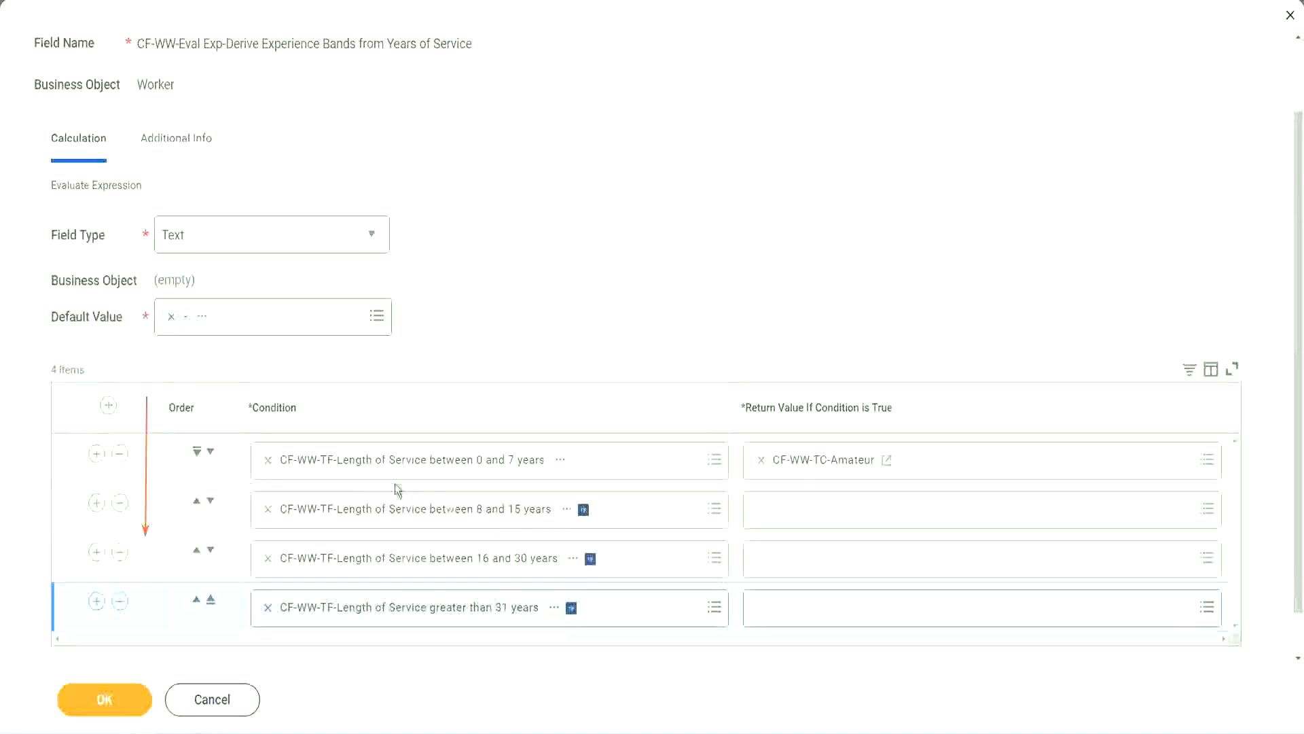
left_click(197, 504)
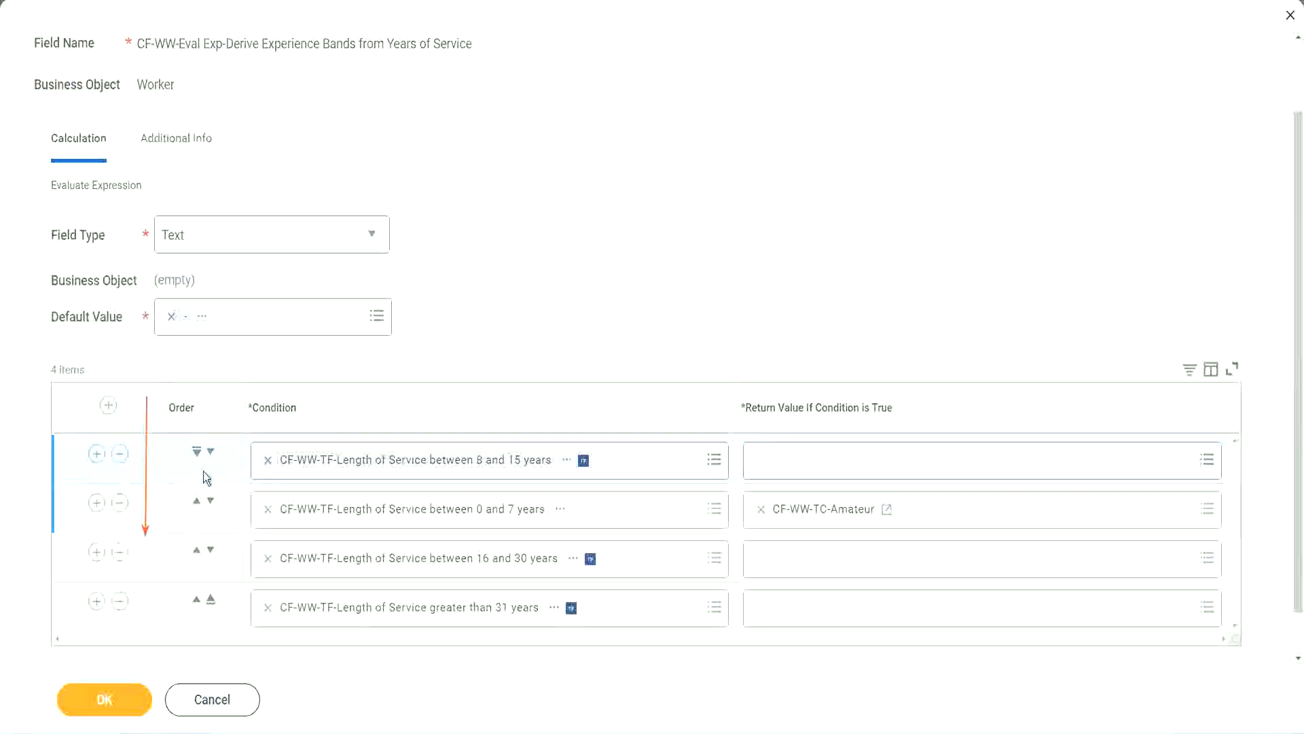
left_click(211, 452)
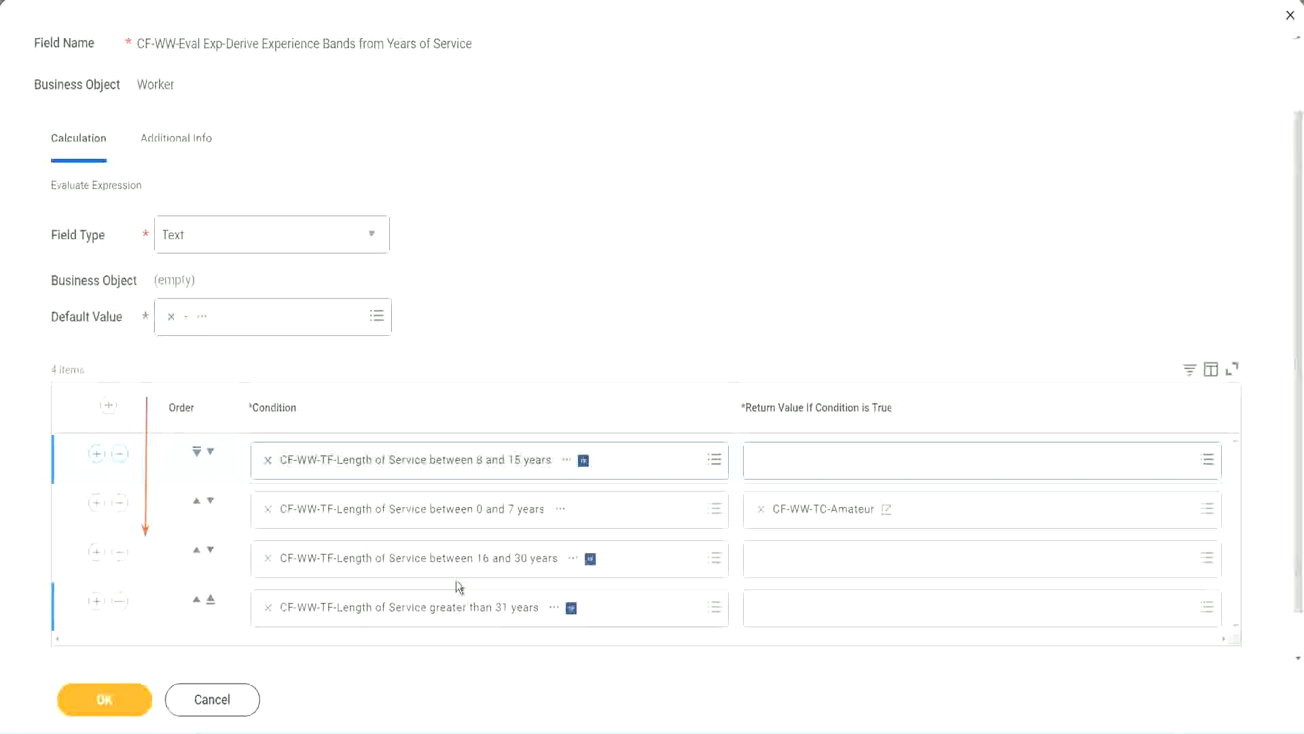
right_click(826, 519)
left_click(857, 585)
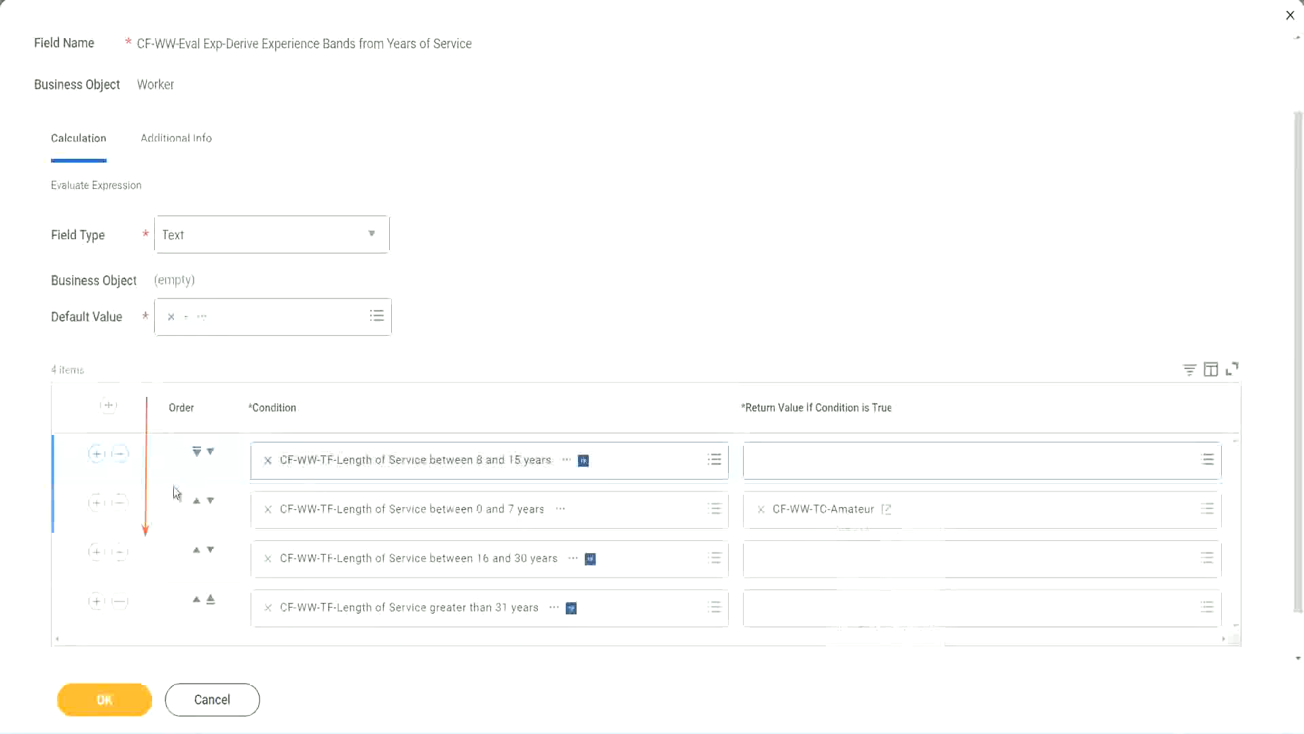
left_click(210, 452)
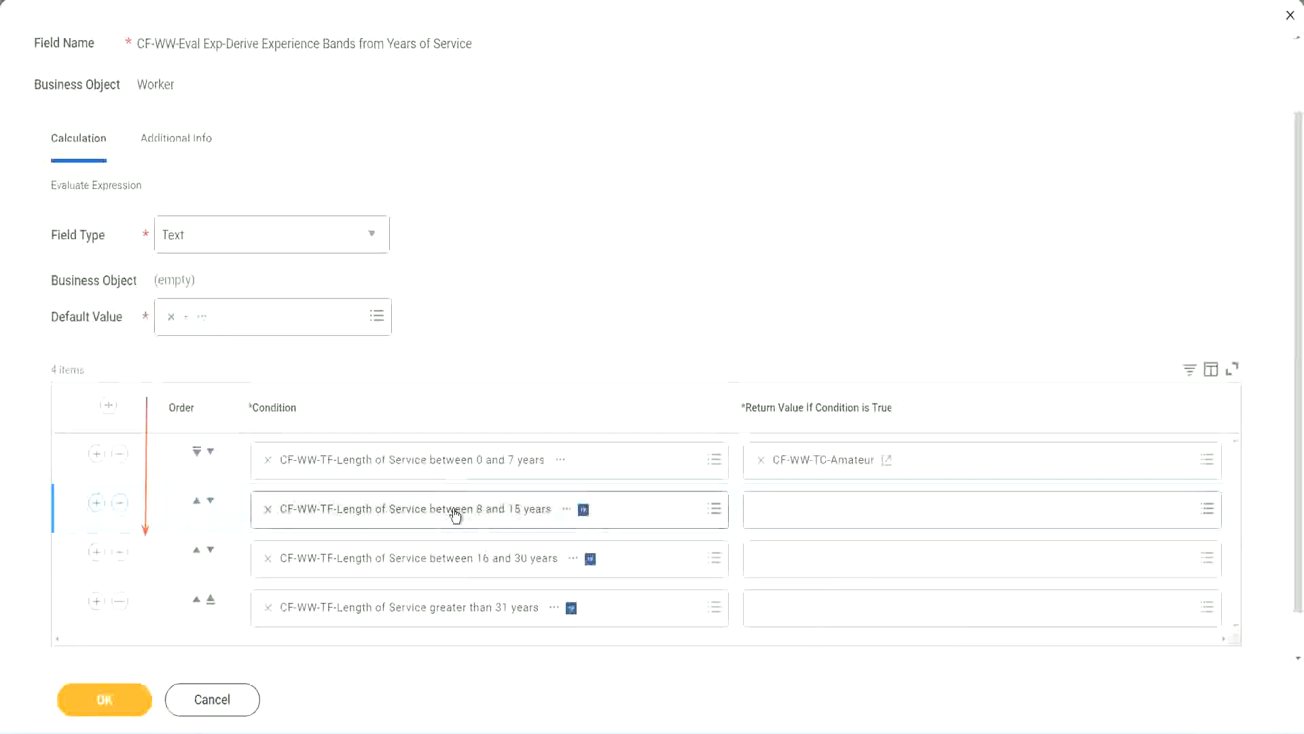
- Create a Text Constant calculated field named CF-WW-TC-Experienced on the Global business object for the 8 to 15 years row's return value
left_click(761, 509)
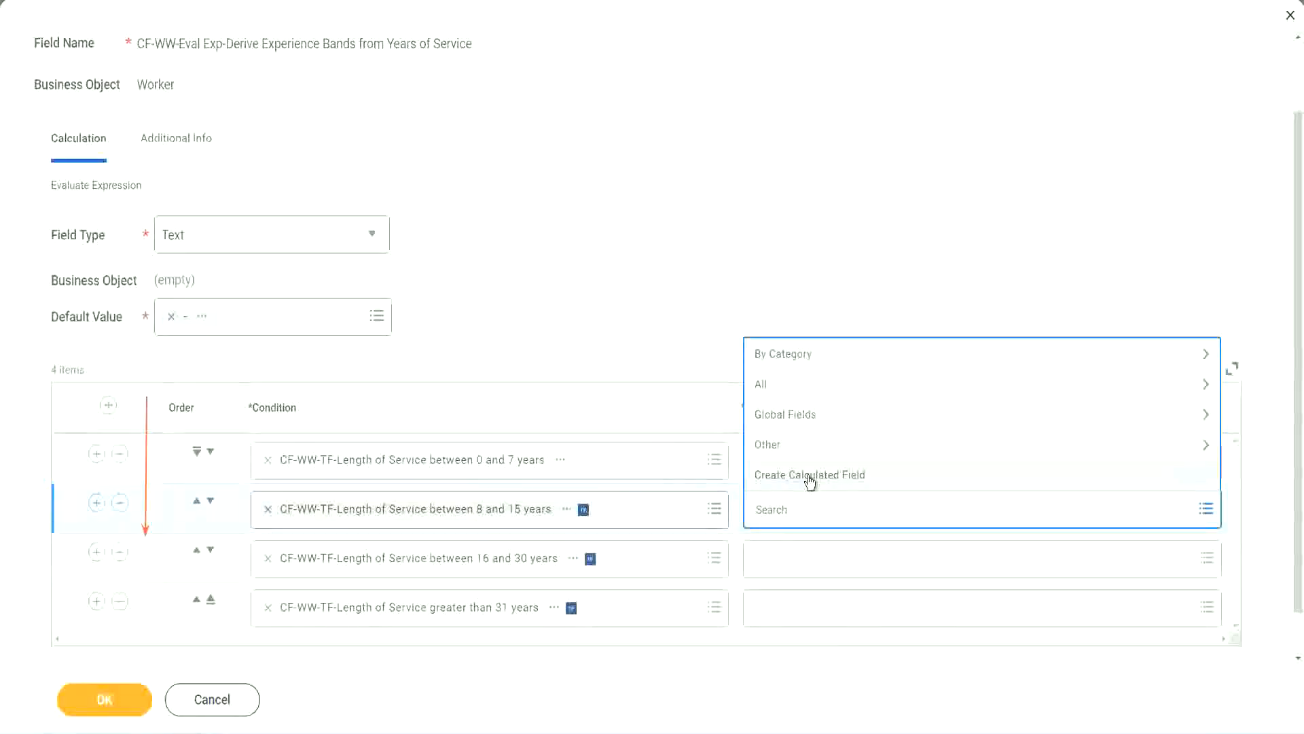
left_click(809, 476)
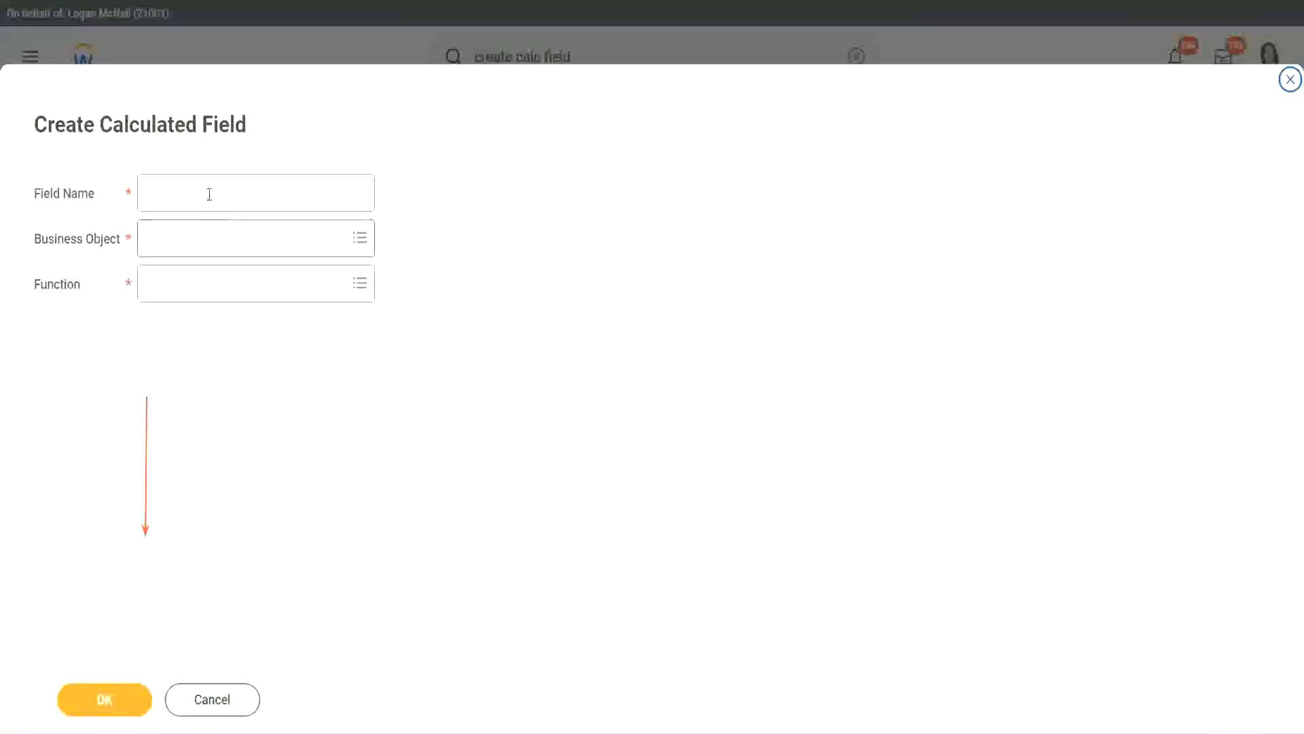
left_click(207, 193)
key("ctrl+v")
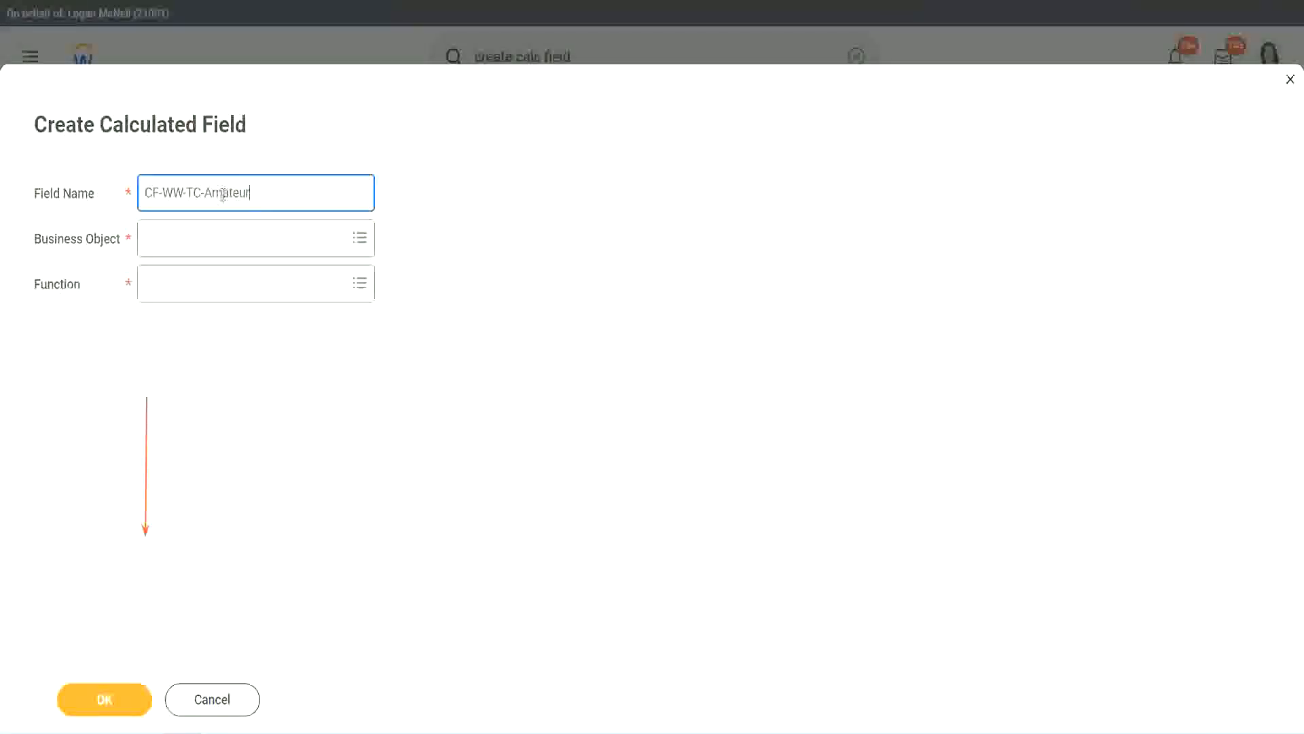
double_click(223, 194)
type("Experienced")
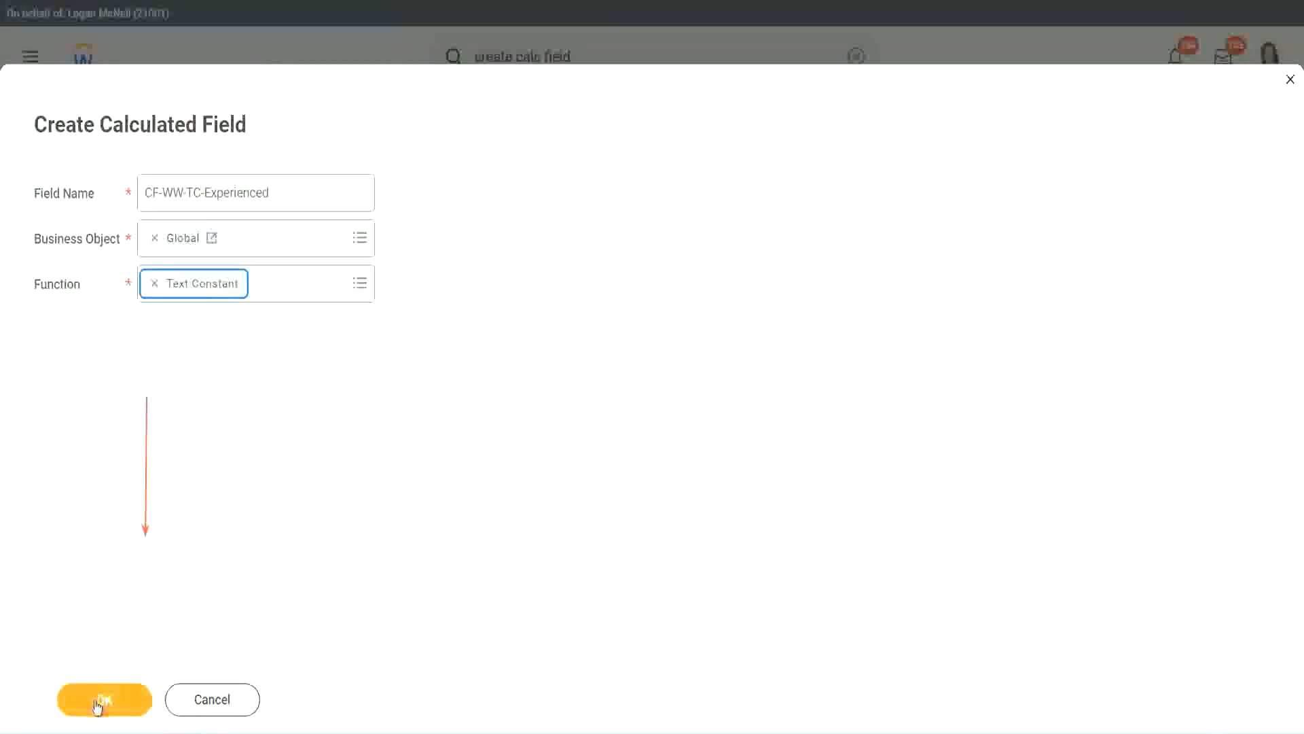
left_click(100, 701)
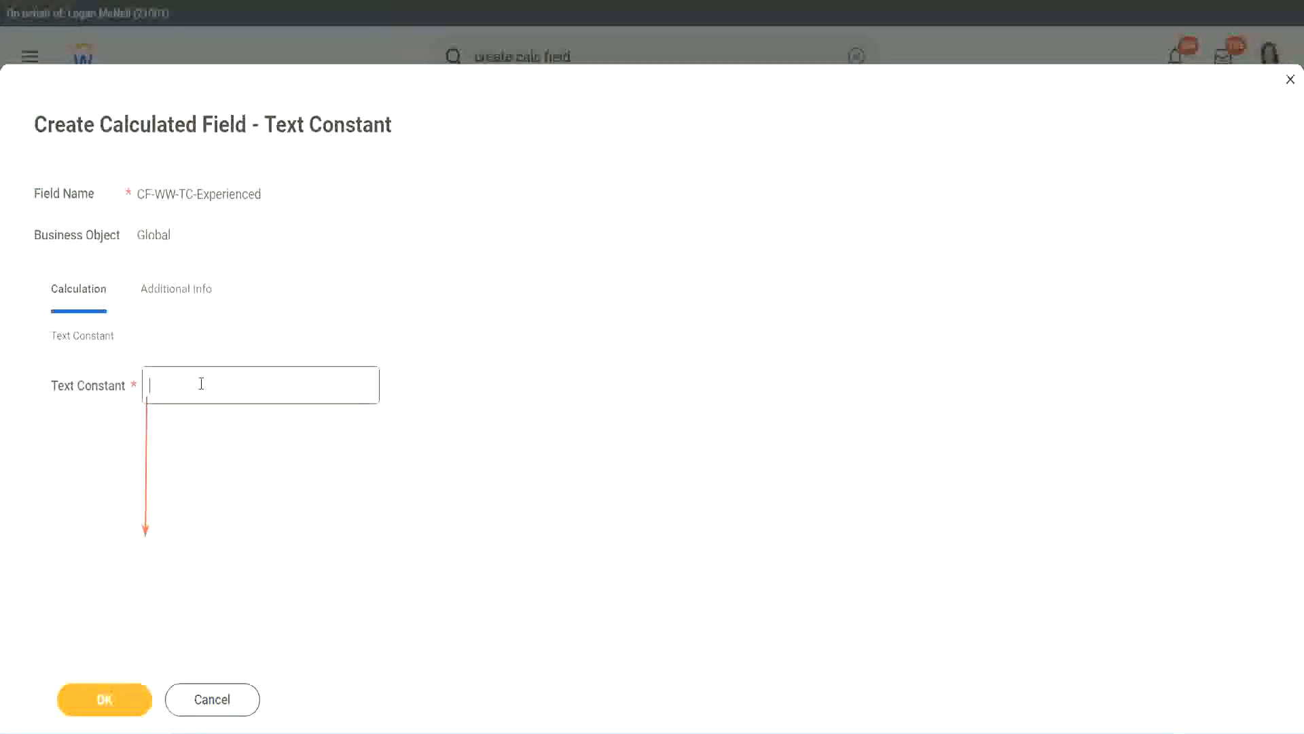
- Set the text constant to Experienced and save the field as the second row's return value
left_click(198, 386)
type("Experienced")
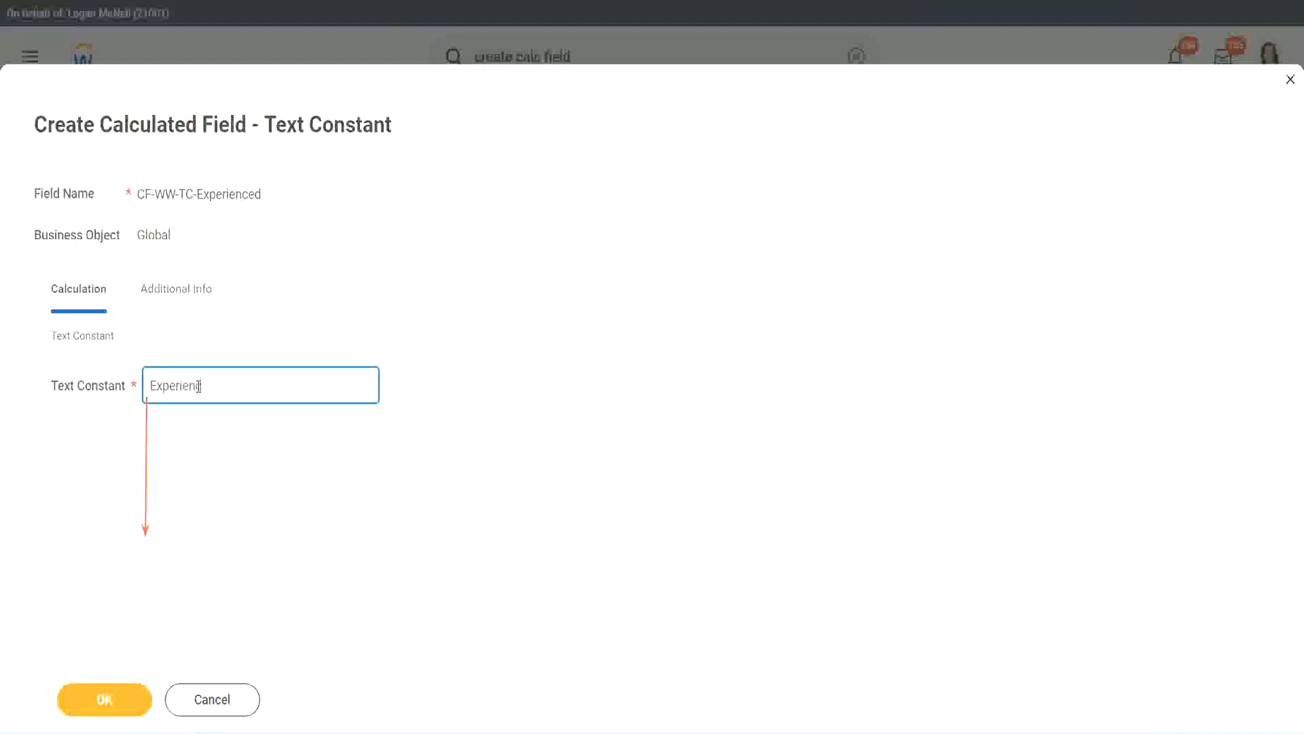
left_click(108, 698)
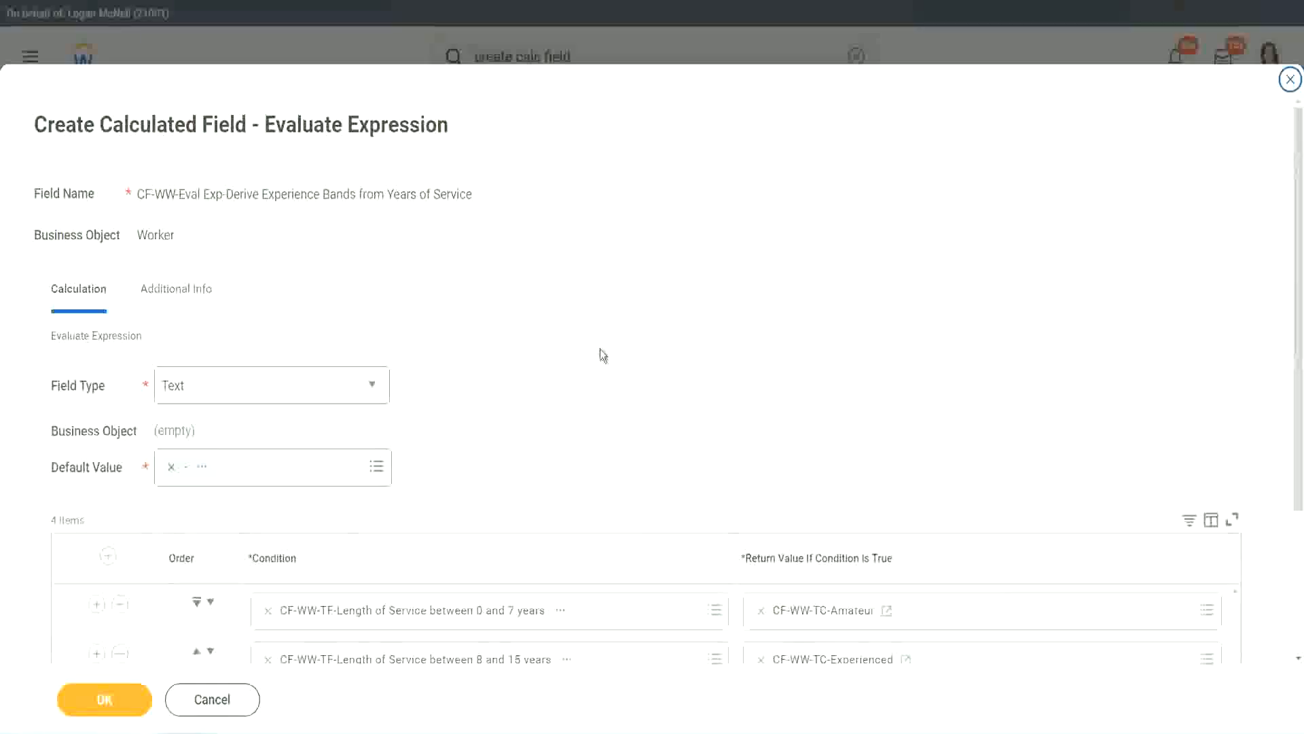
- Start a calculated field for the 16 to 30 years row's return value, named CF-WW-TC-Senior with business object Global
scroll(601, 349, "down", 2)
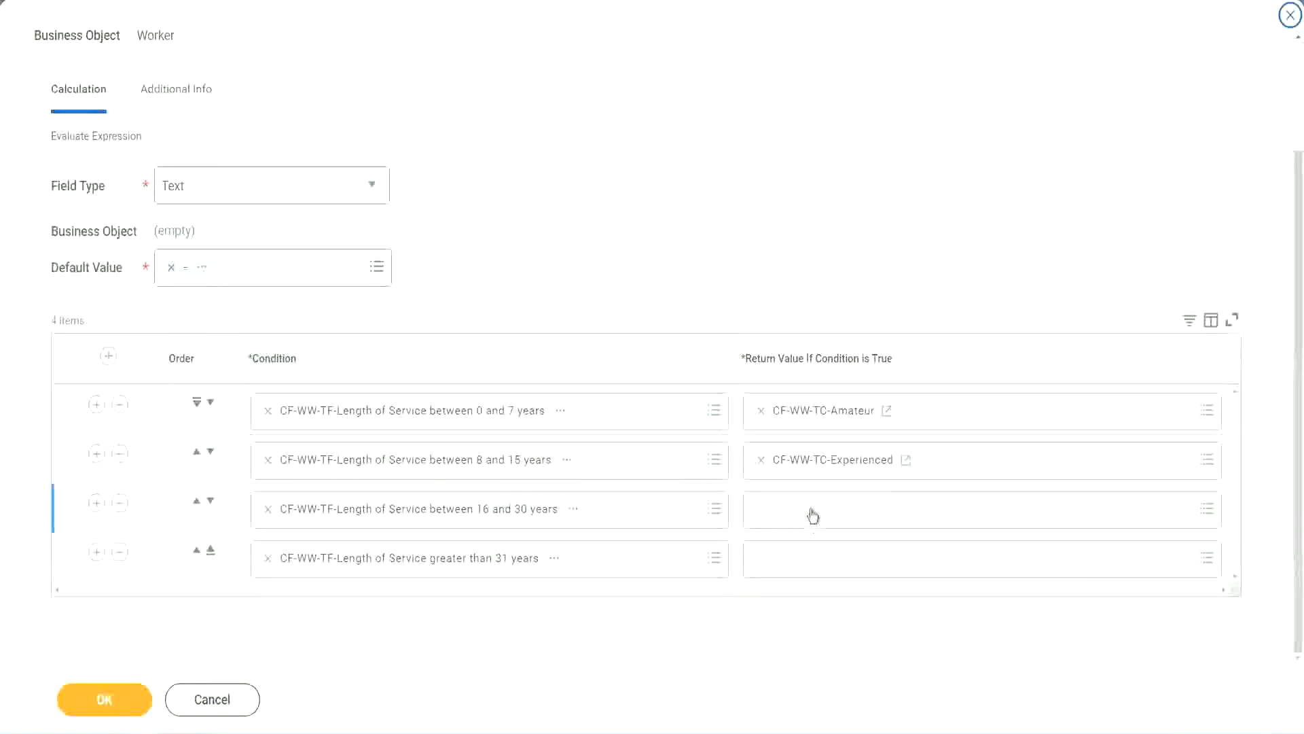
left_click(813, 508)
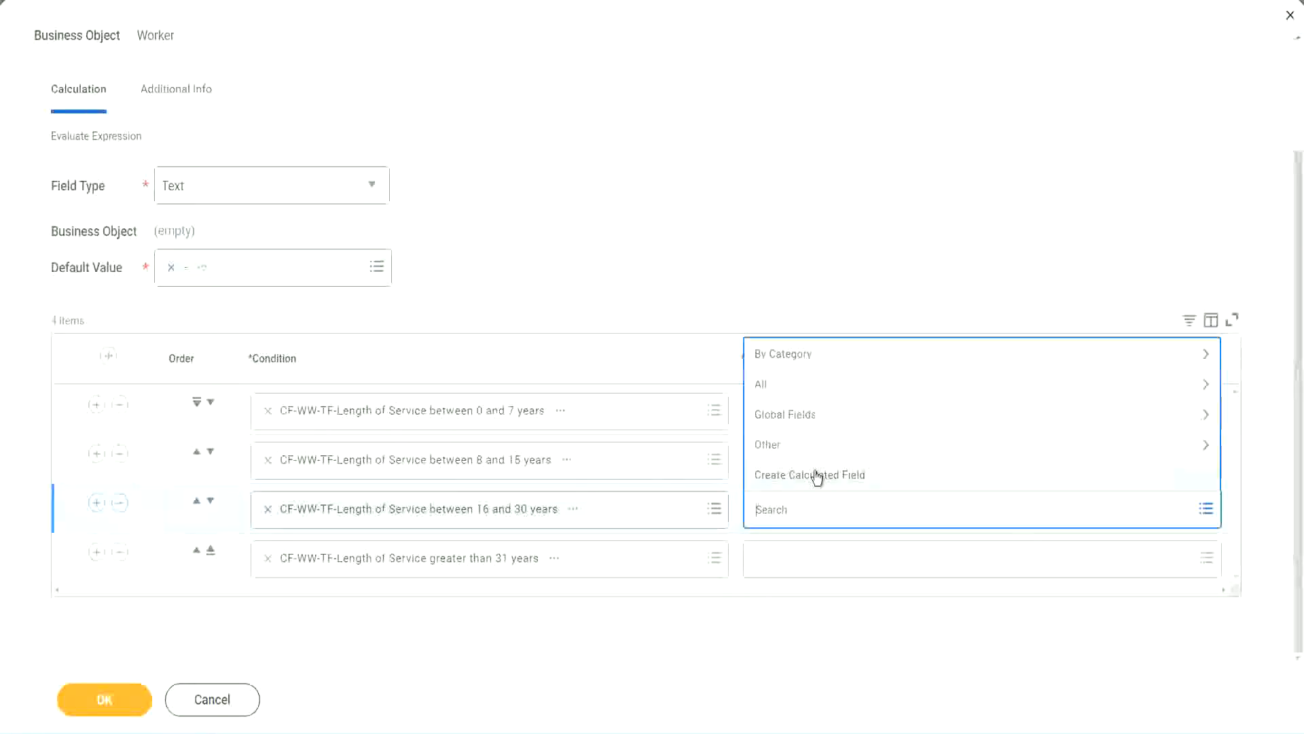
left_click(817, 476)
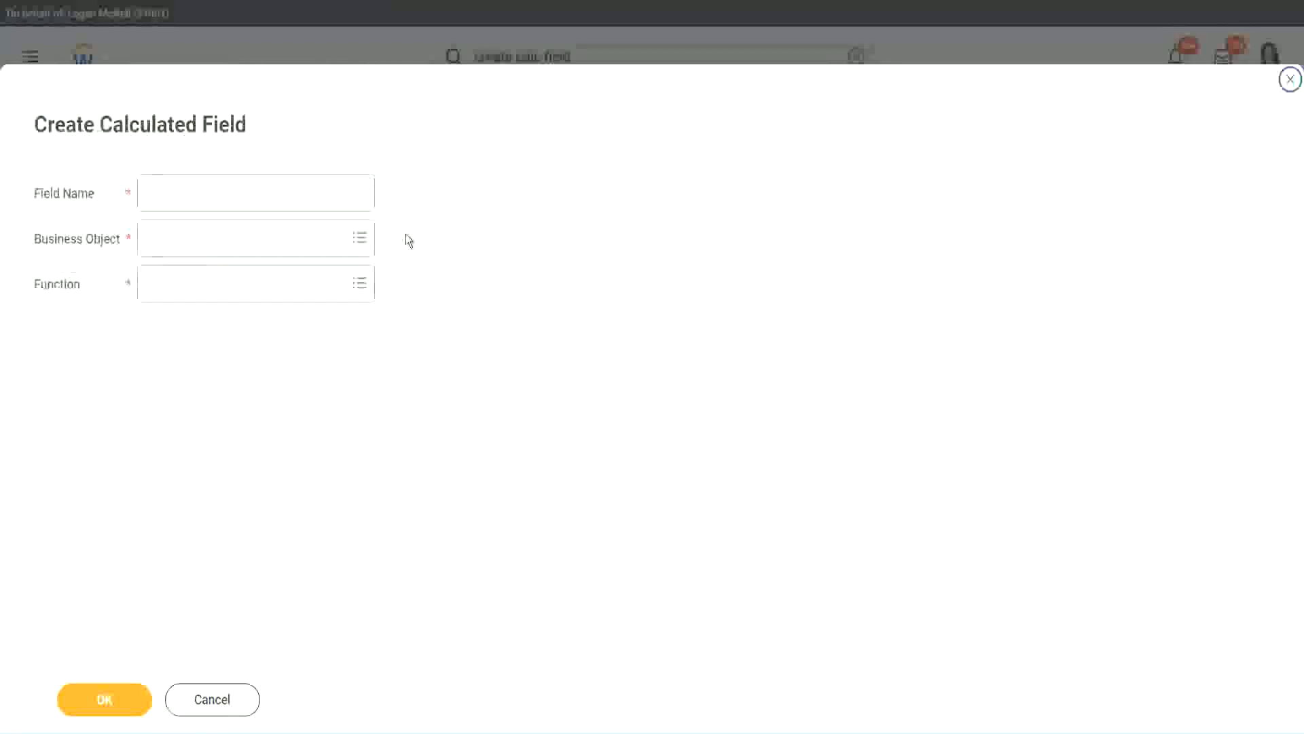
left_click(275, 192)
key("ctrl+v")
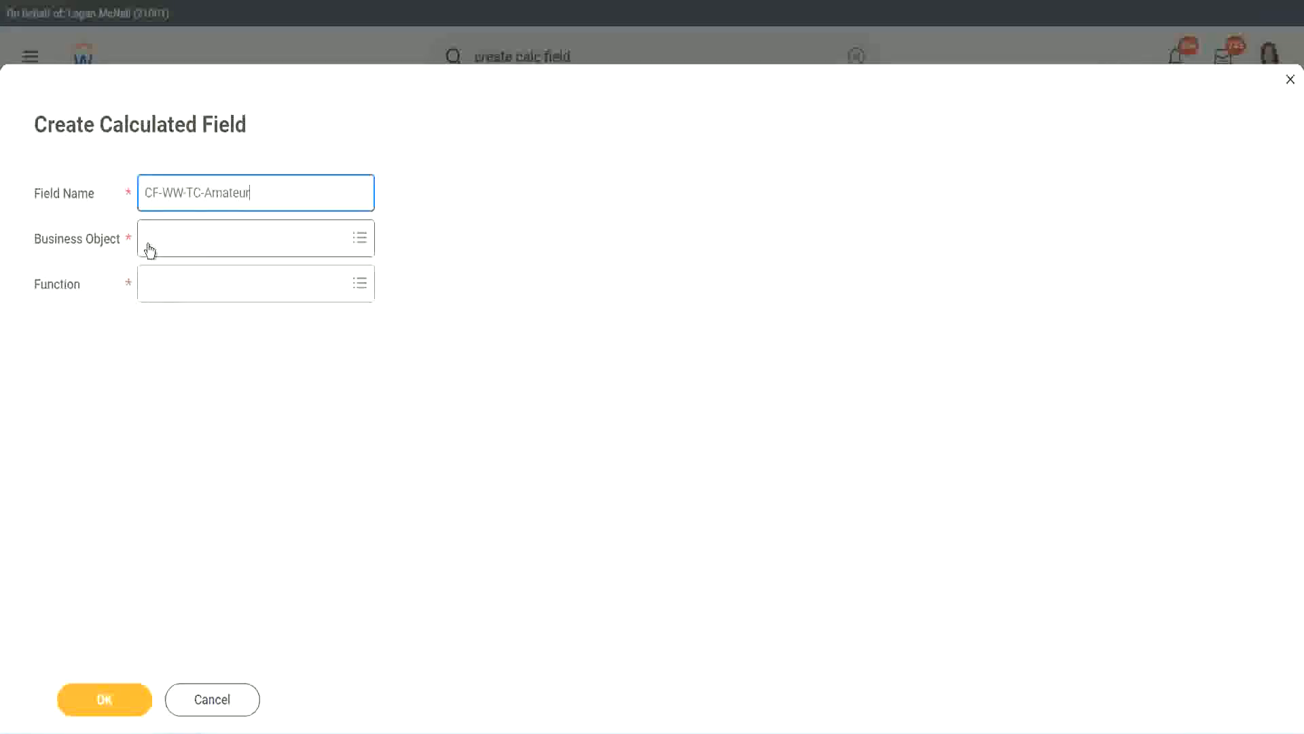
left_click(149, 240)
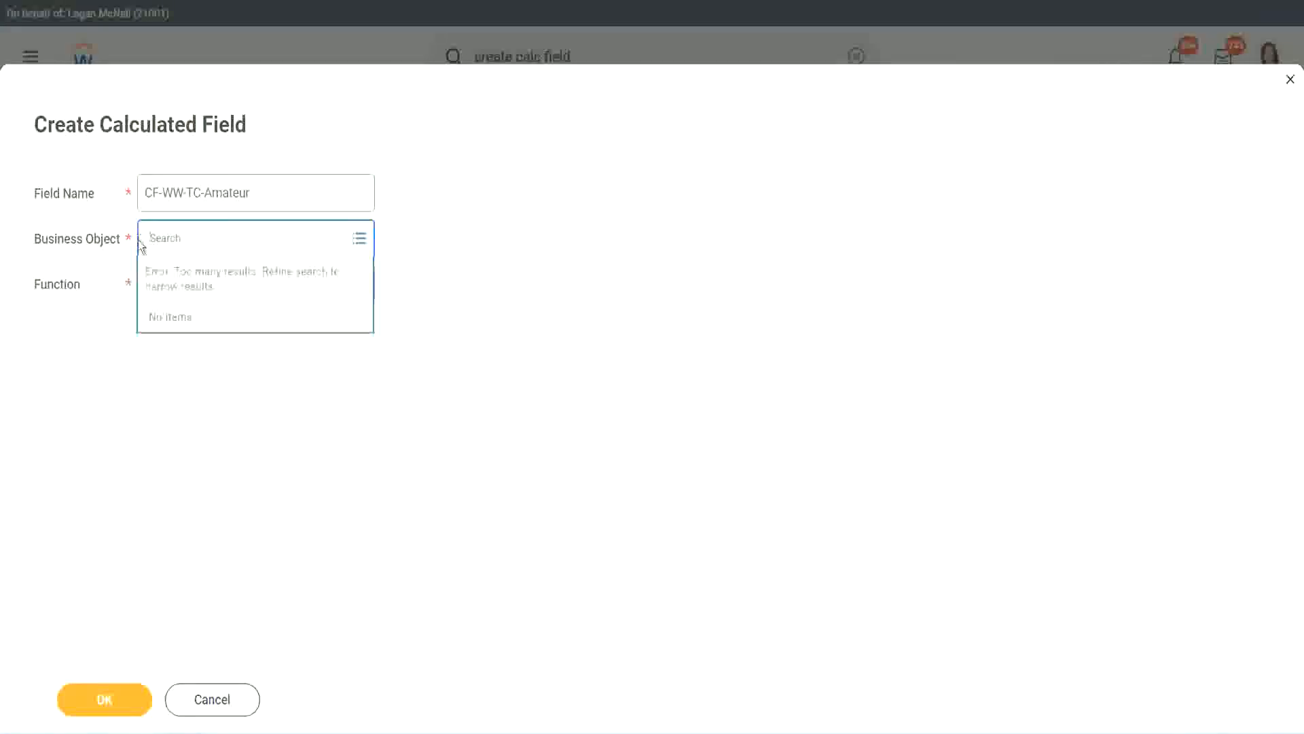
type("global")
key("Return")
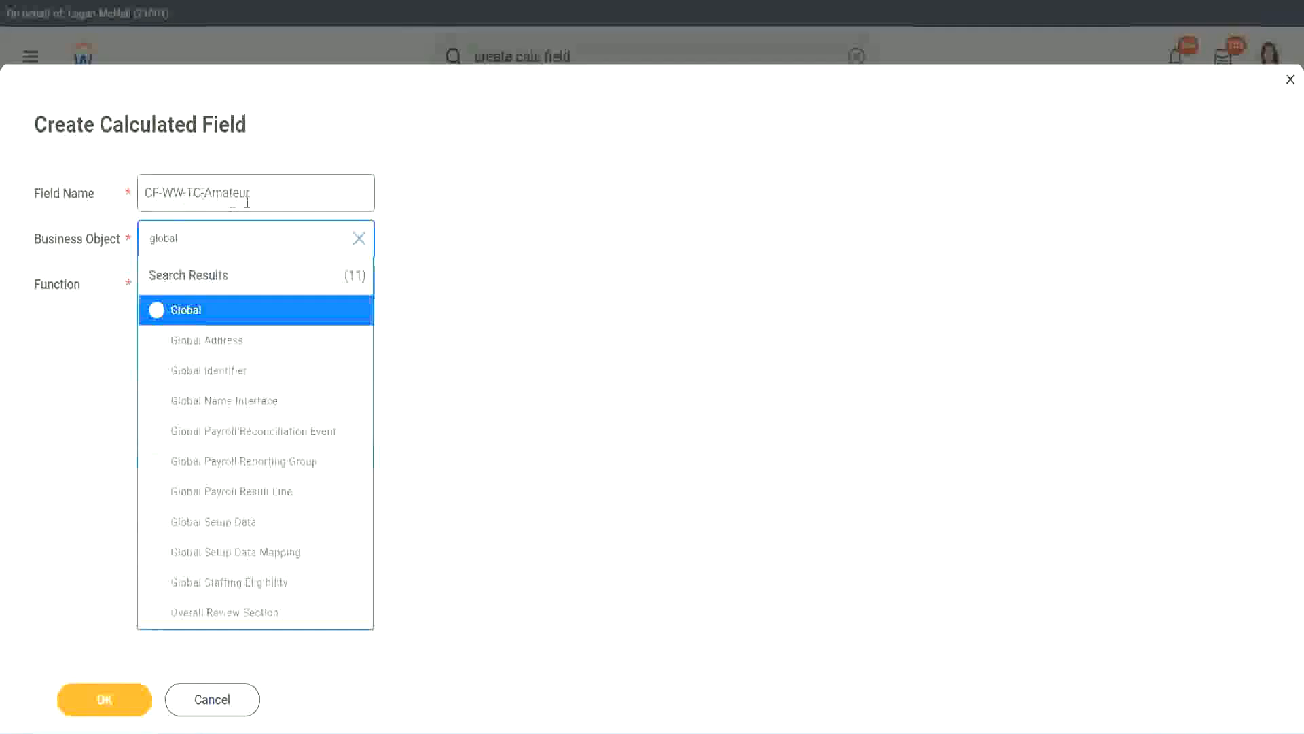
left_click(183, 312)
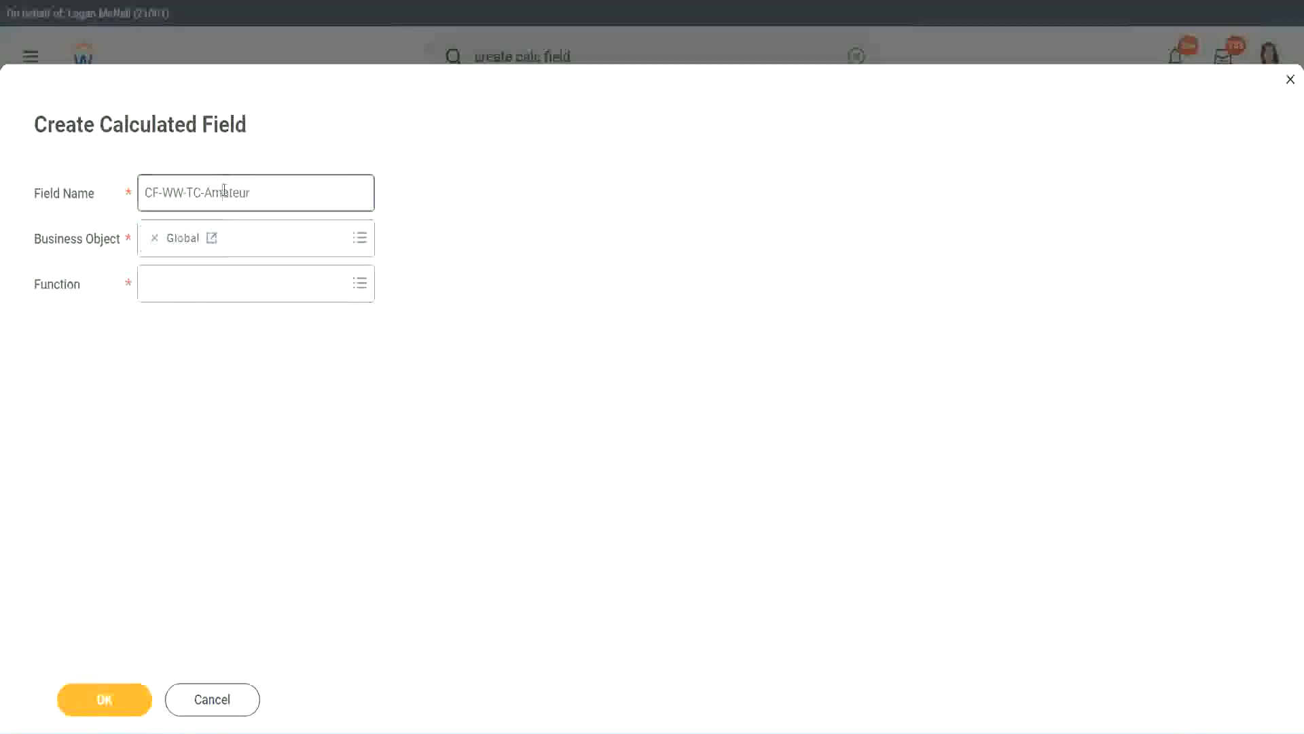
double_click(239, 192)
type("Senior")
- Choose Text Constant as the function of CF-WW-TC-Senior and continue to its calculation settings
left_click(209, 295)
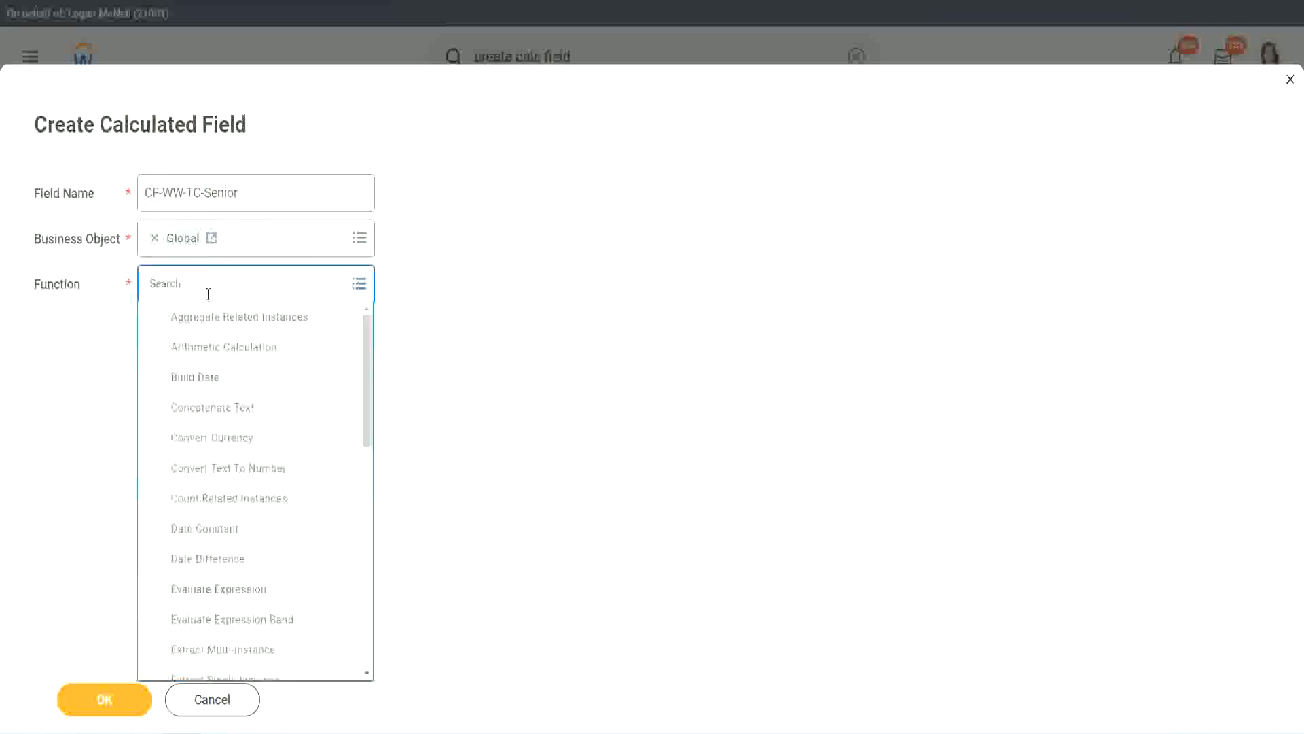
type("tc")
left_click(204, 352)
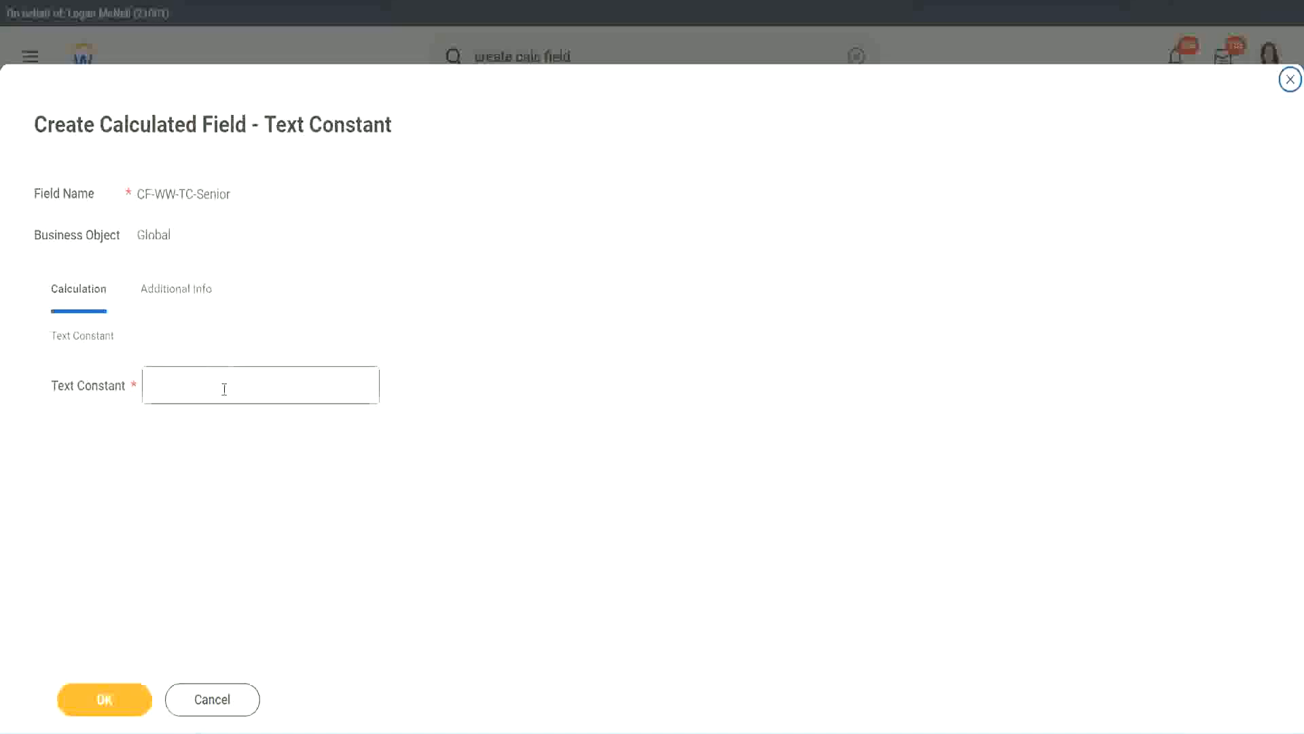
- Set the text constant to Senior and save the field as the third row's return value
left_click(220, 382)
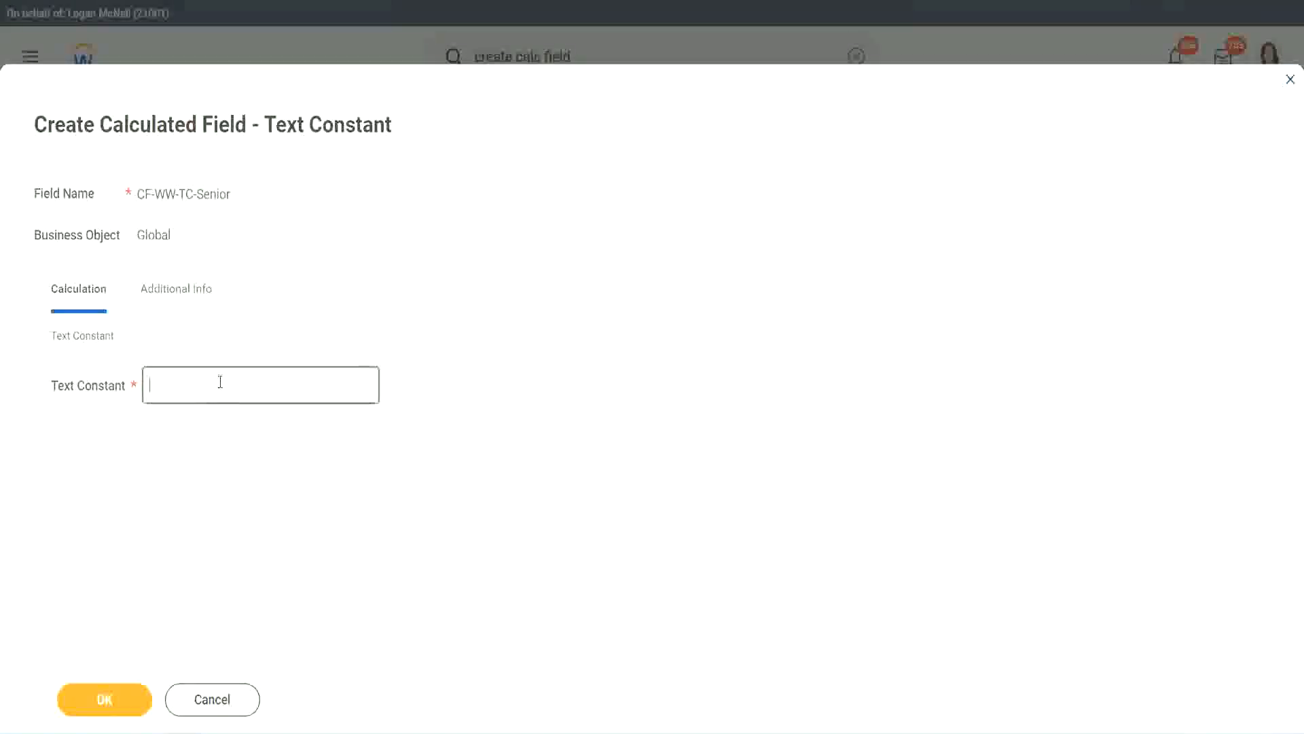
type("Senior")
left_click(129, 709)
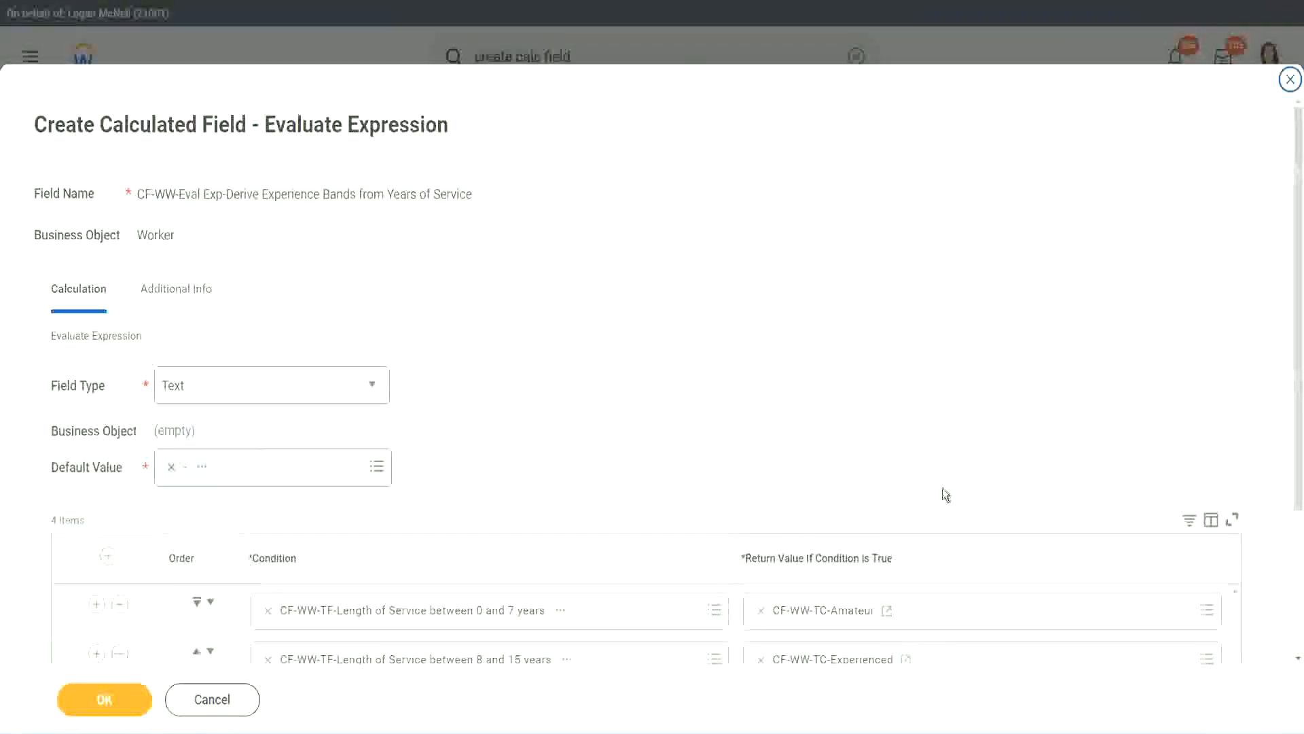
- Copy the CF-WW-TC-Senior field's name and start a new calculated field for the greater than 31 years row's return value
scroll(943, 487, "down", 3)
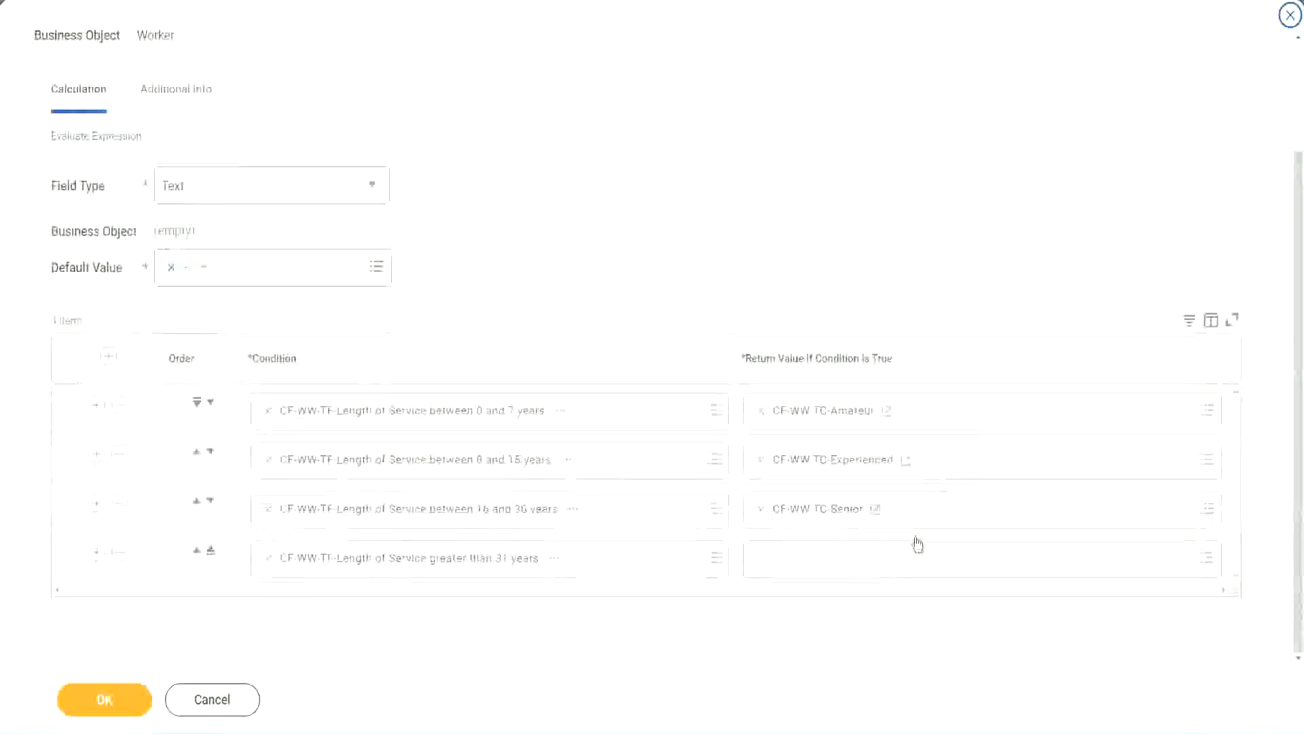
right_click(796, 517)
left_click(789, 585)
left_click(796, 568)
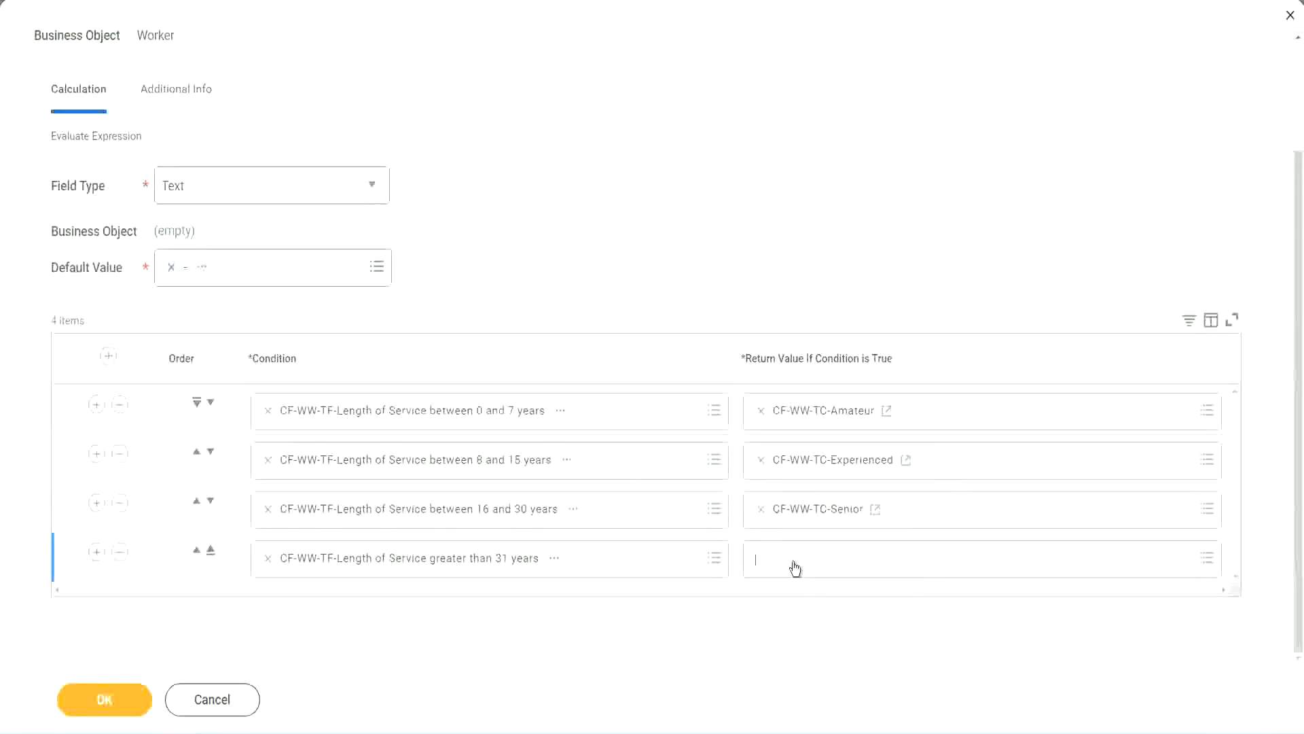
left_click(806, 528)
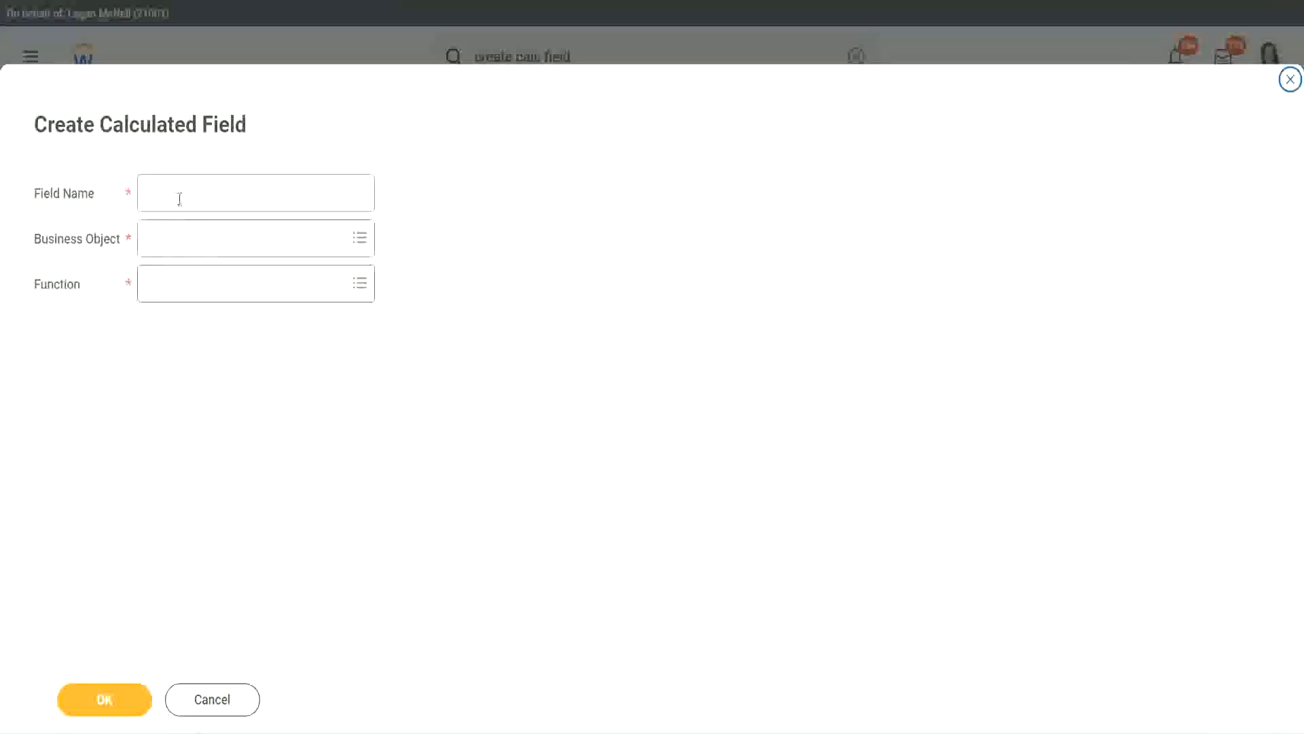
- Name the new calculated field CF-WW-TC-Legend and set its business object to Global
left_click(181, 197)
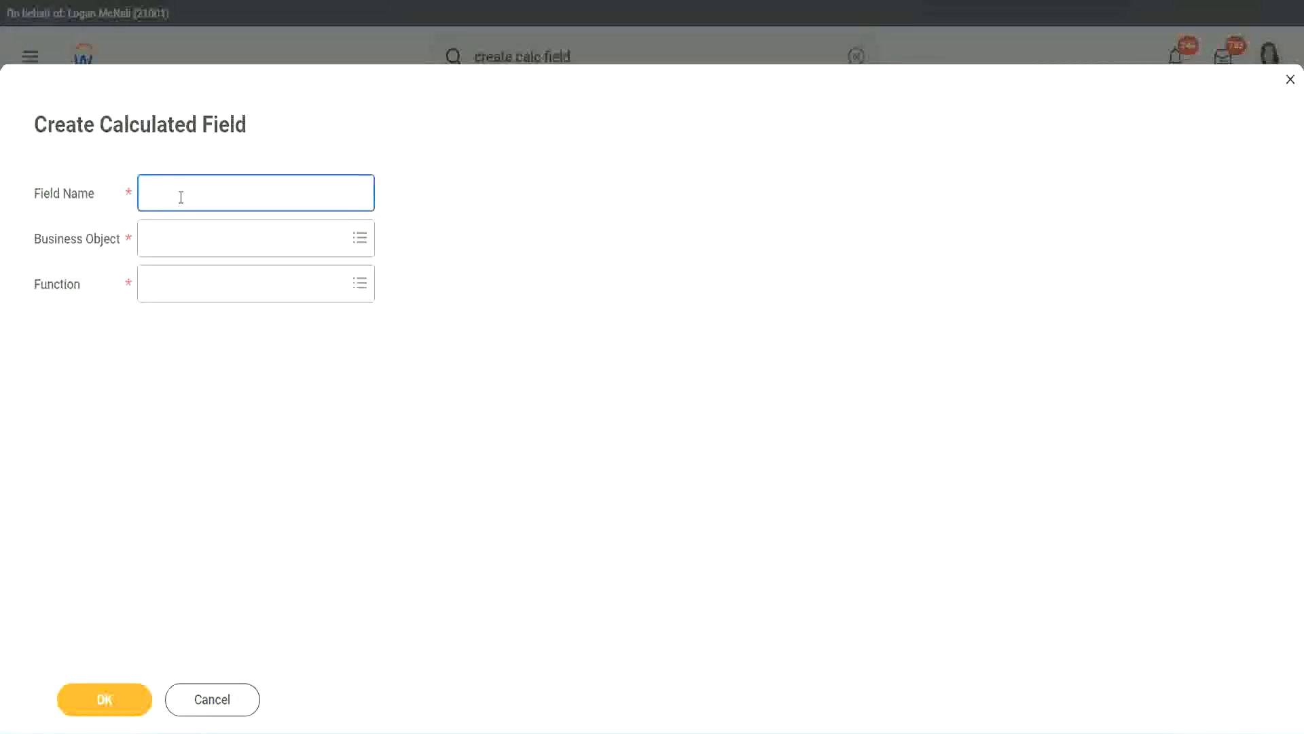
key("ctrl+v")
double_click(219, 193)
type("Legen")
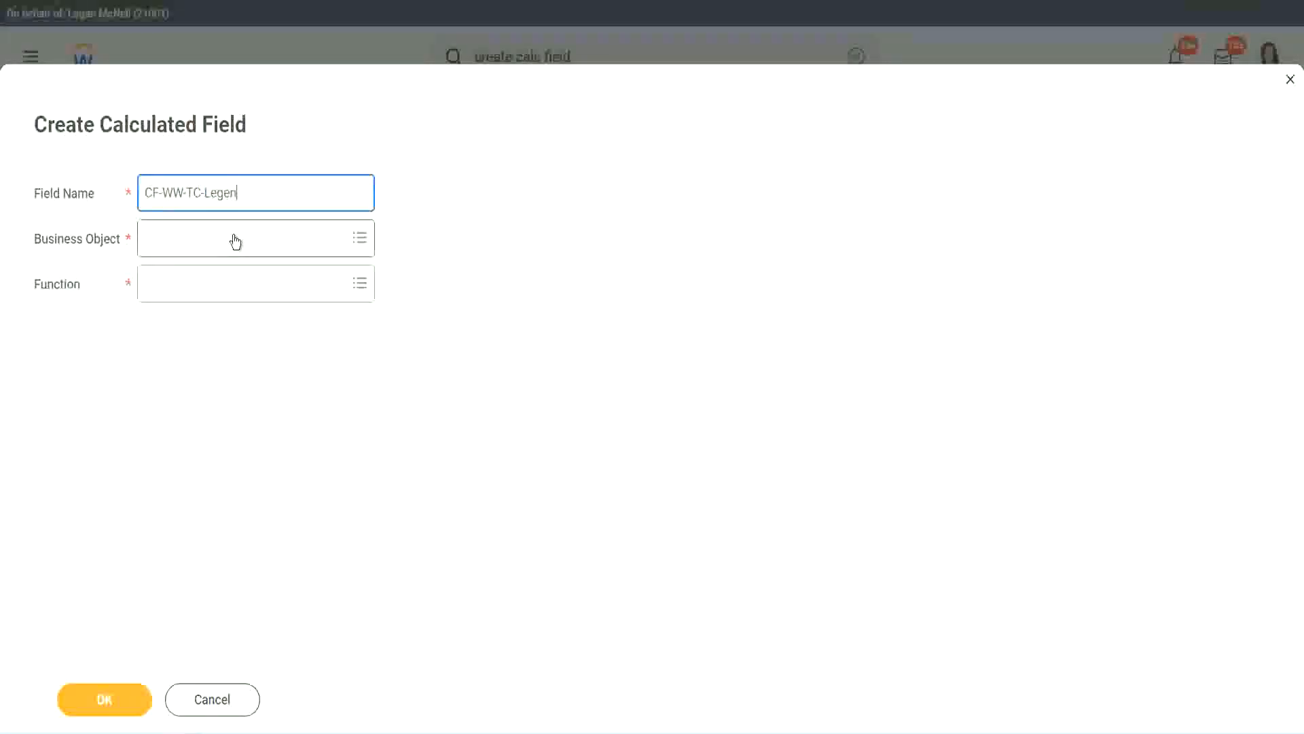
left_click(184, 247)
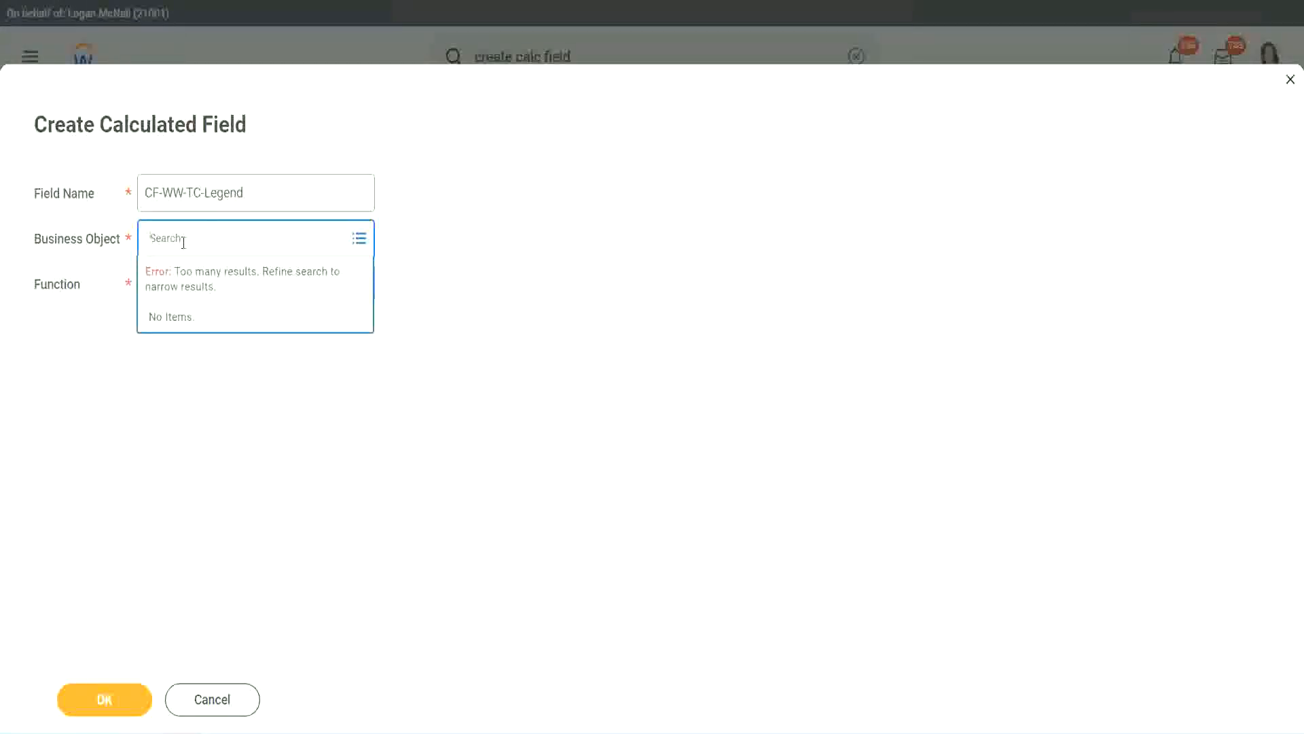
type("Global")
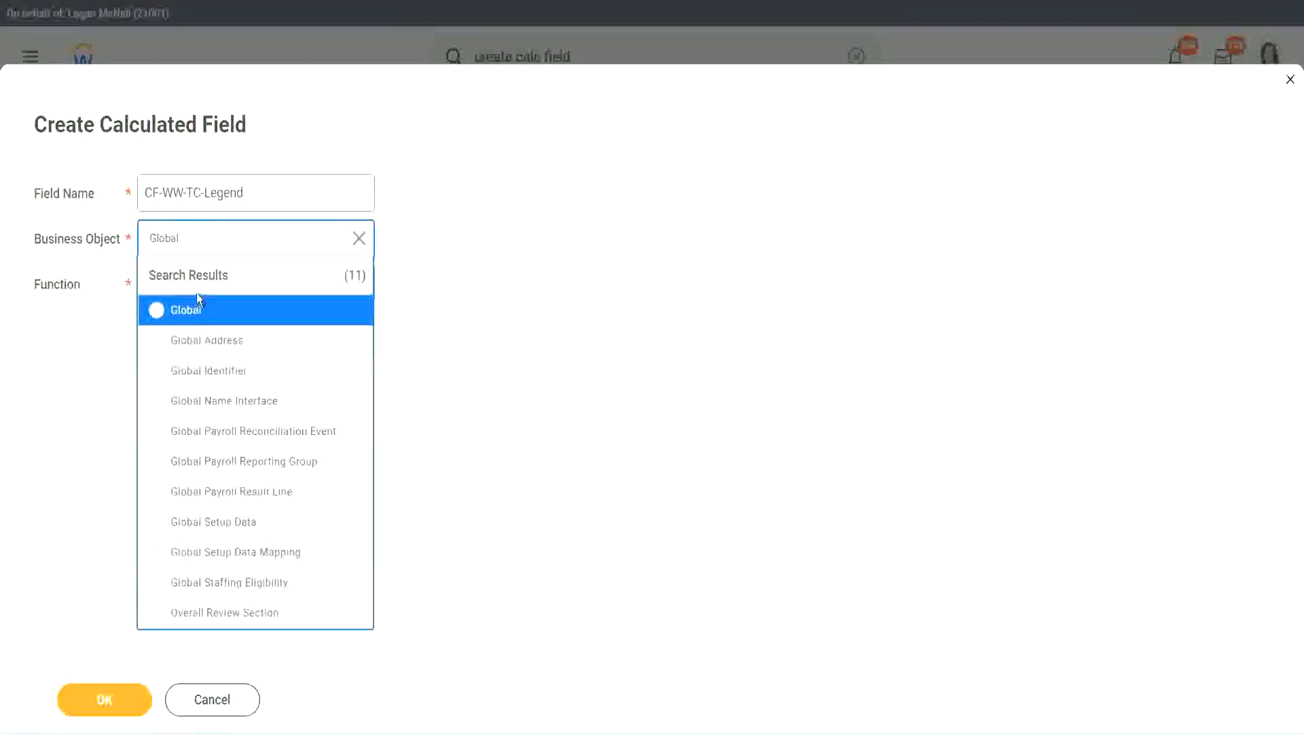
left_click(194, 311)
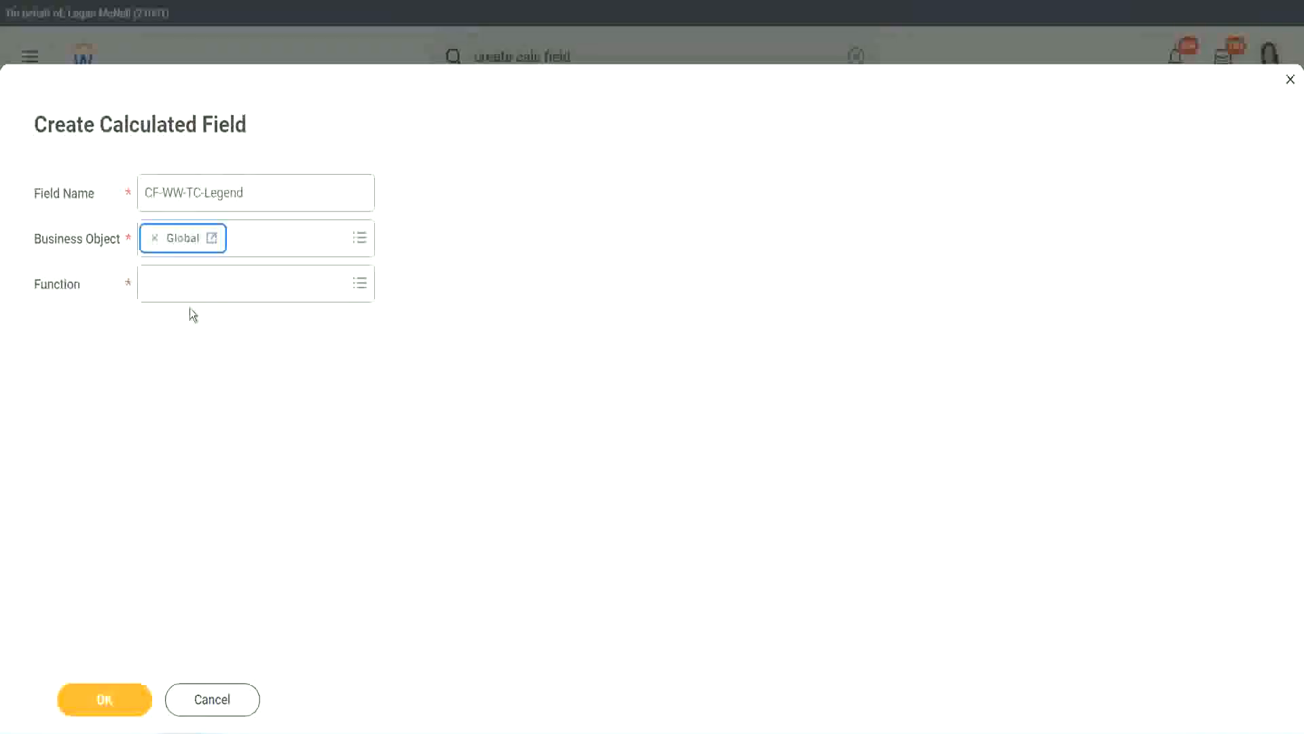
- Choose Text Constant as the function of CF-WW-TC-Legend and continue to its calculation settings
left_click(187, 282)
type("tc")
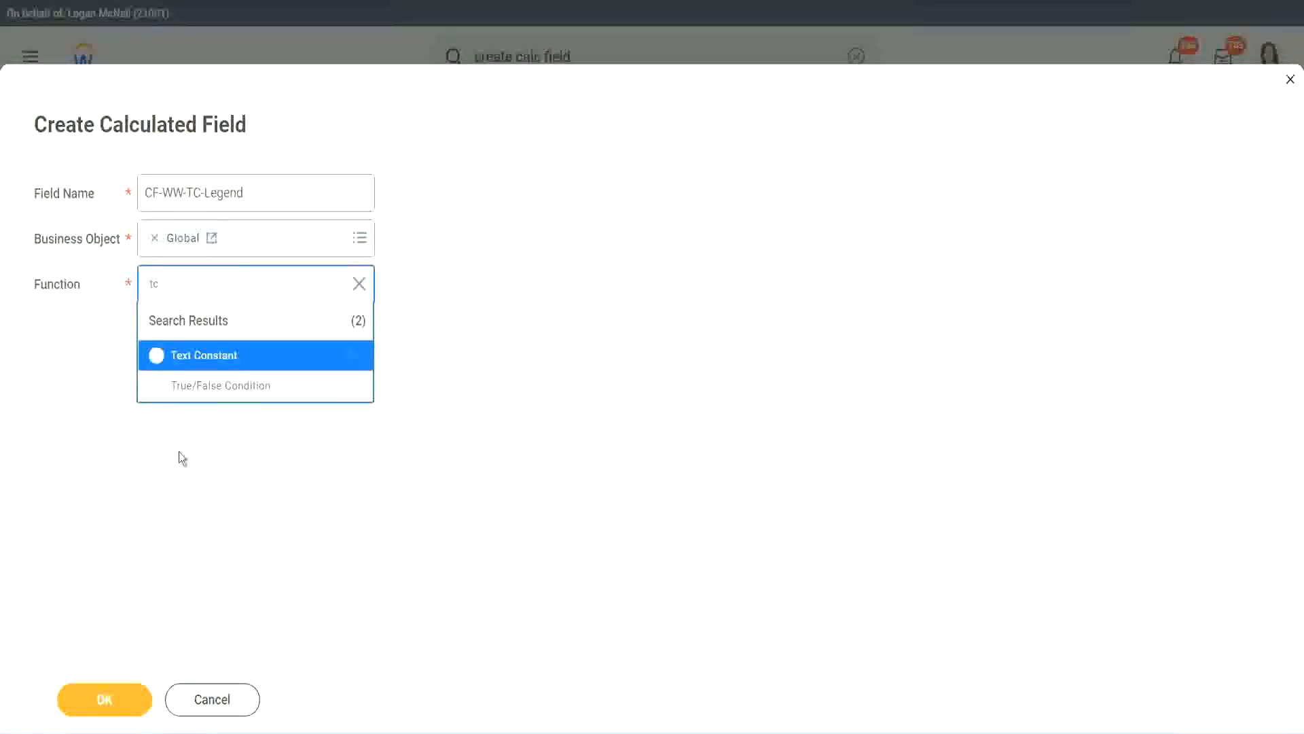
left_click(254, 359)
left_click(95, 703)
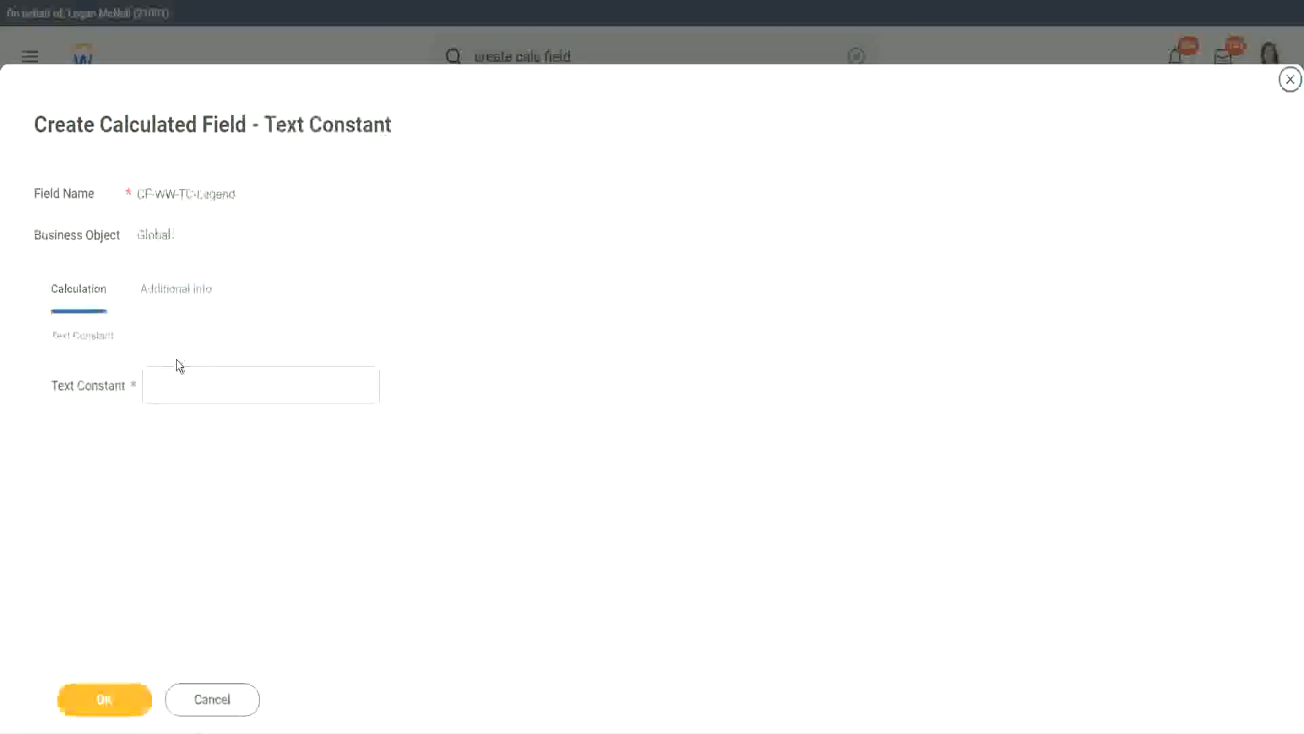
- Set the text constant to Legend and save the field as the fourth row's return value
left_click(169, 386)
type("Legend")
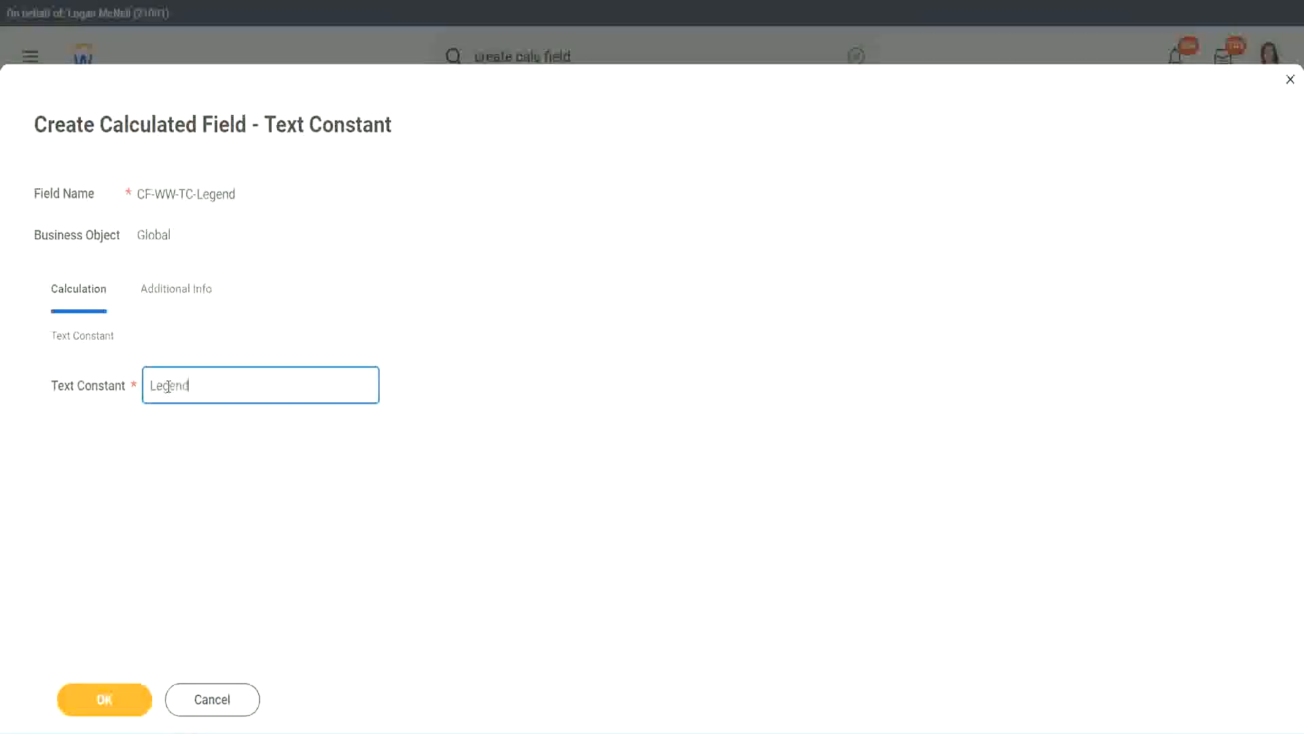
left_click(113, 701)
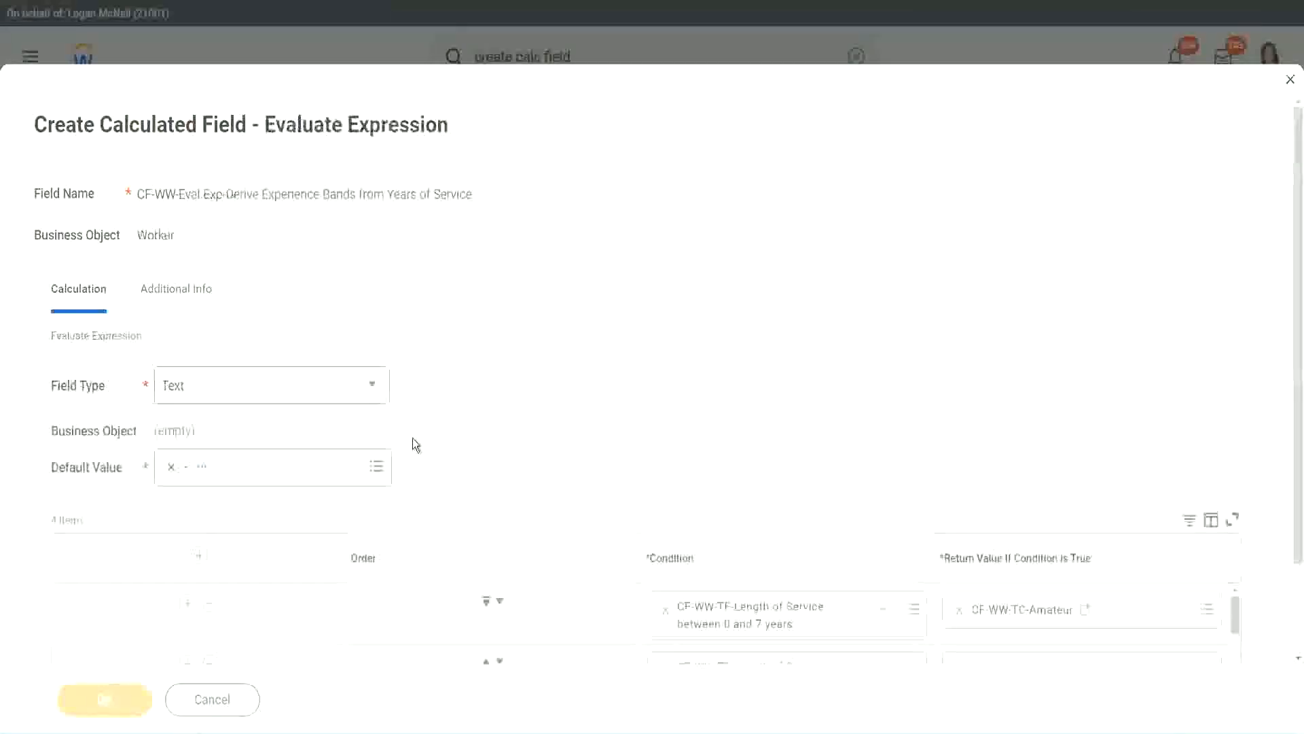
- Check the four conditions with their return values and save the Evaluate Expression calculated field
scroll(692, 364, "down", 3)
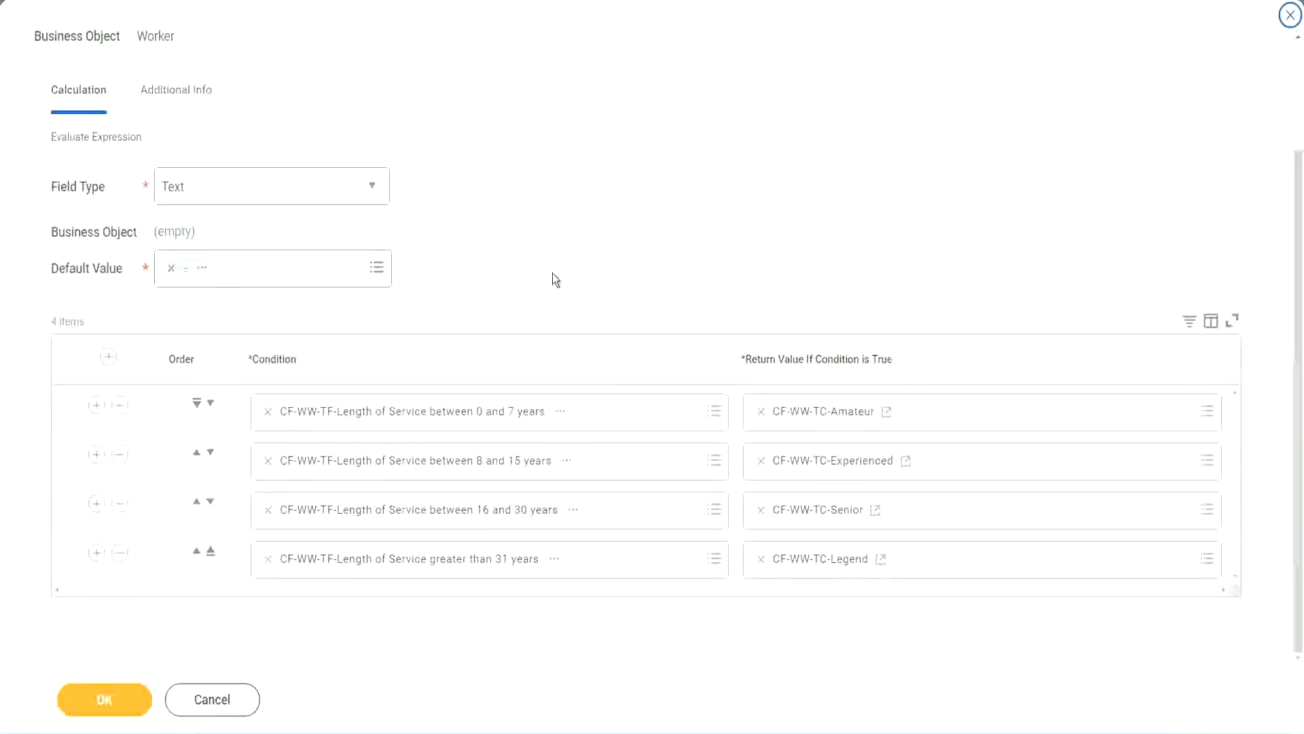
scroll(553, 274, "up", 2)
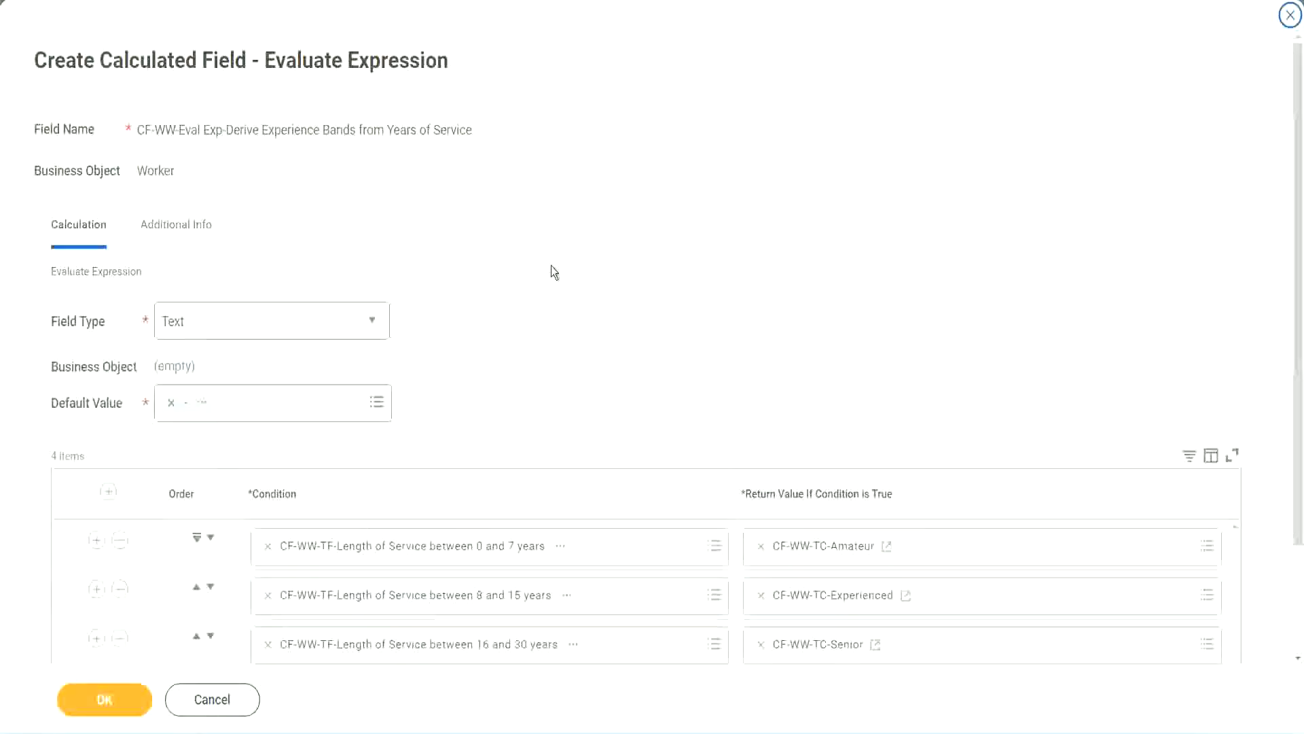
scroll(552, 267, "down", 2)
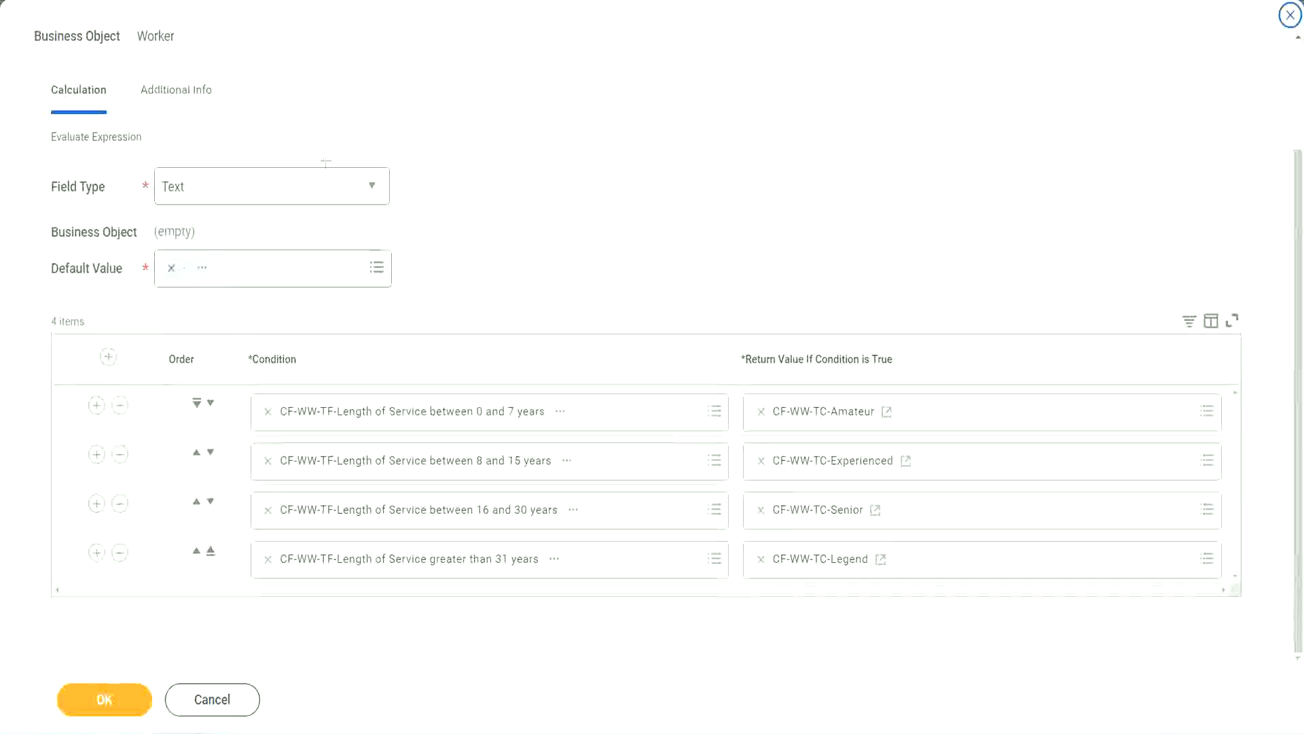
left_click_drag(835, 192, 846, 328)
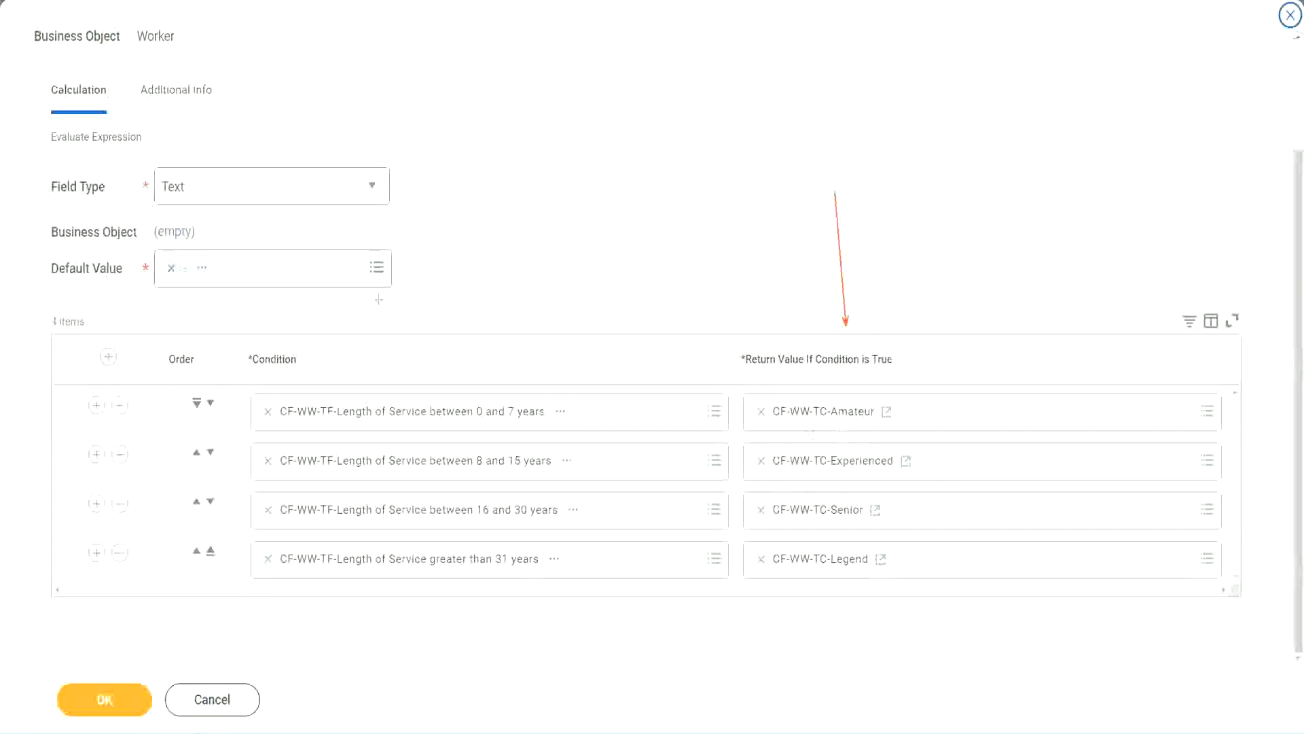
left_click_drag(162, 117, 167, 163)
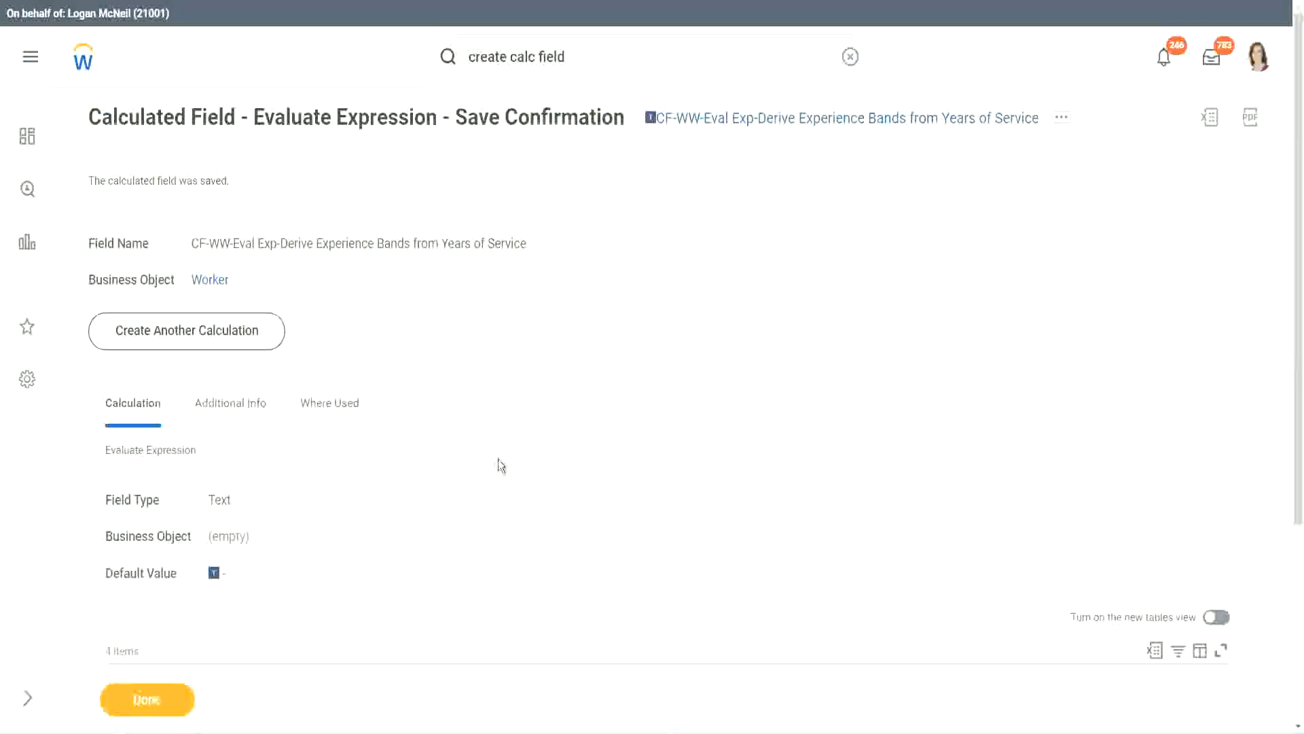
scroll(498, 454, "down", 4)
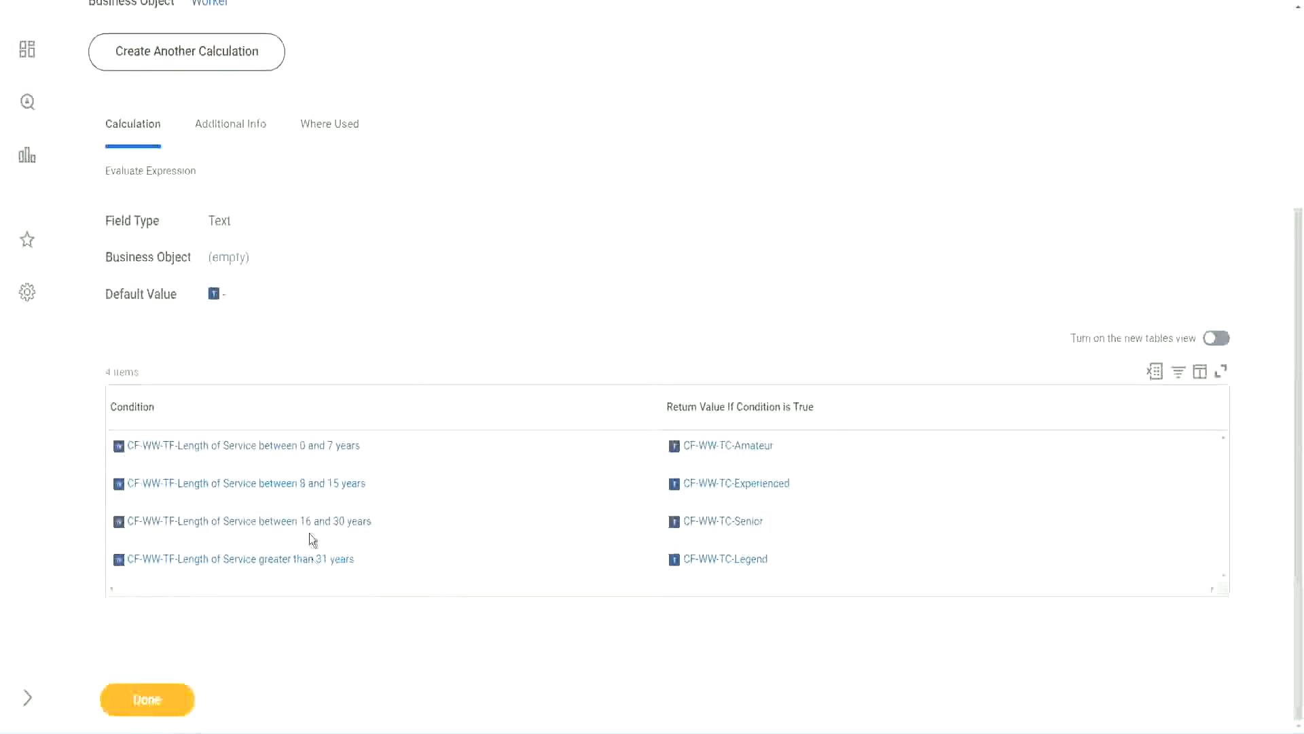
scroll(364, 408, "up", 4)
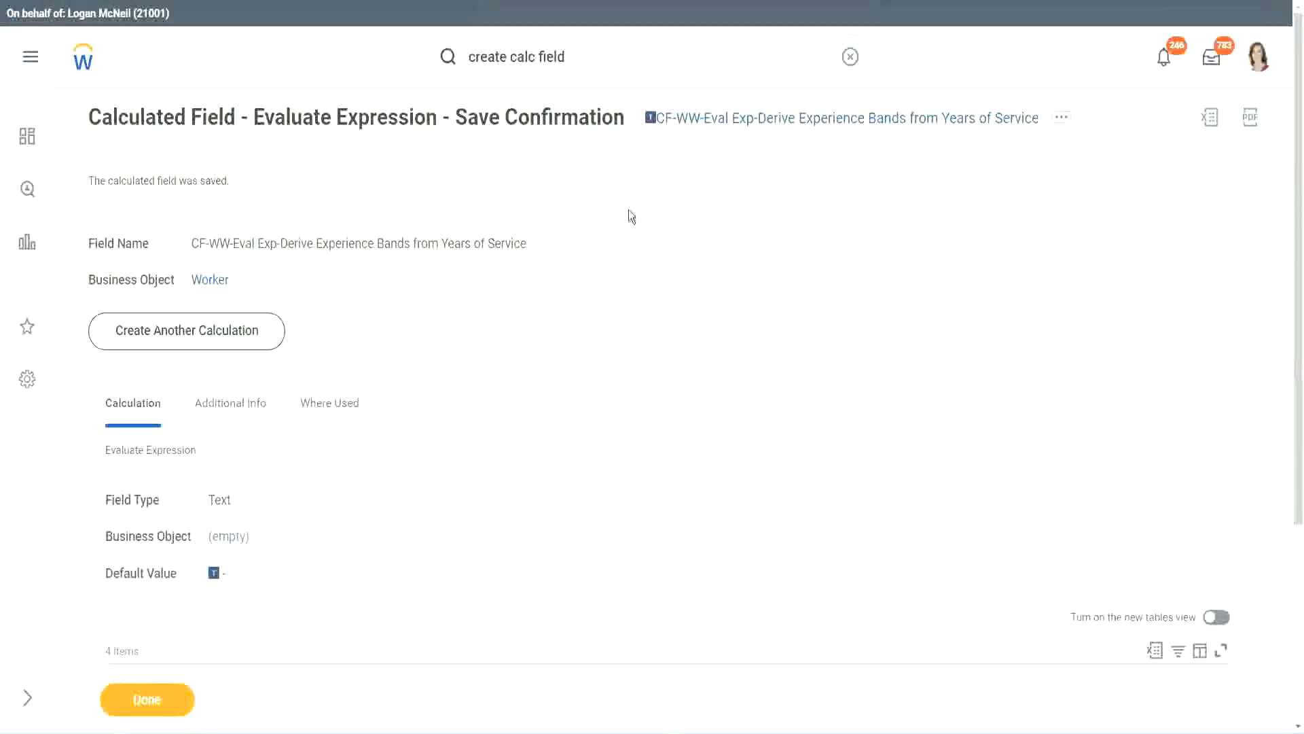
- Copy the saved Evaluate Expression field's name and open the WW Employee Details custom report for editing
right_click(765, 126)
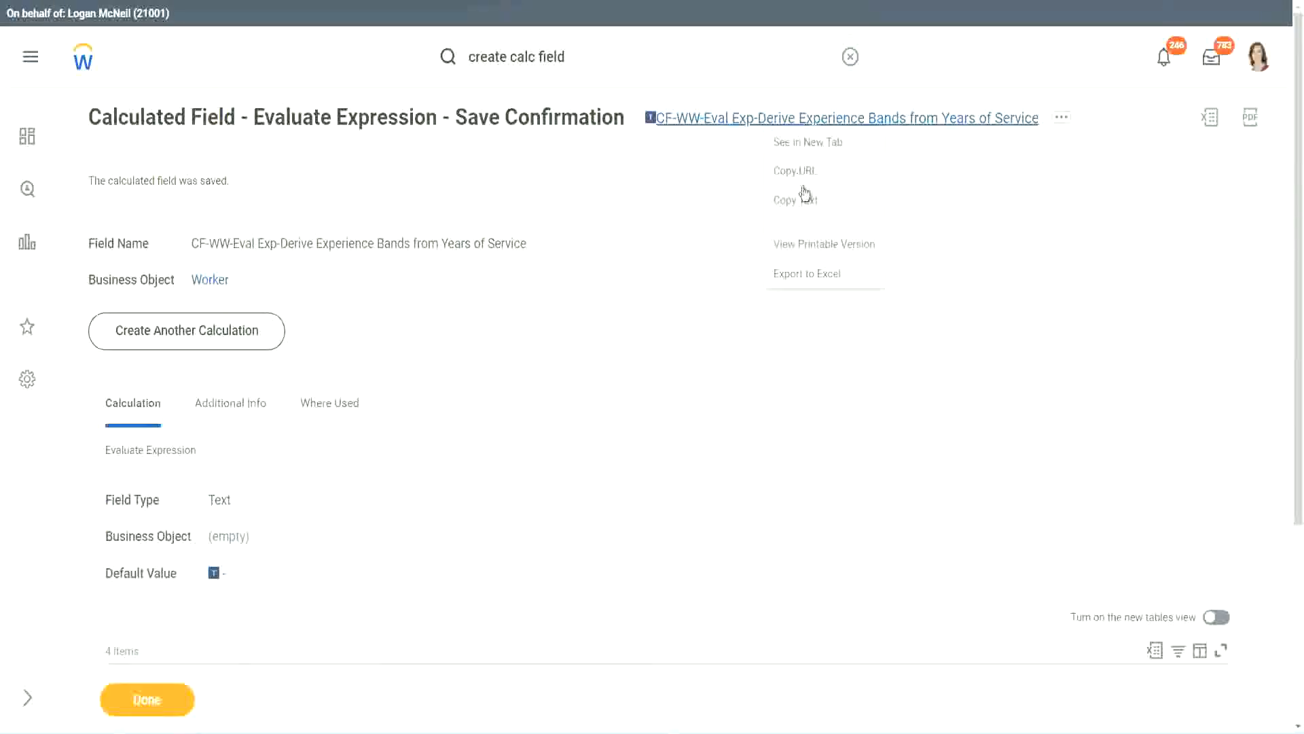
left_click(803, 213)
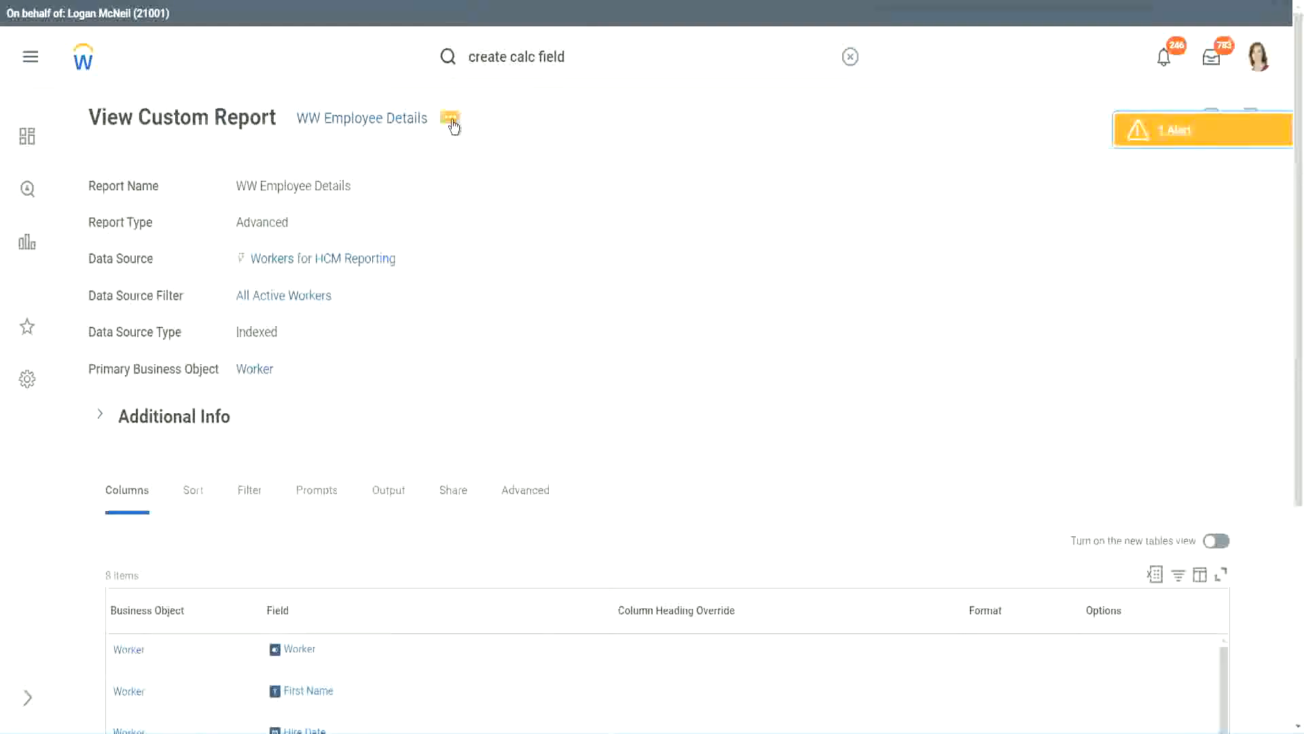
left_click(450, 119)
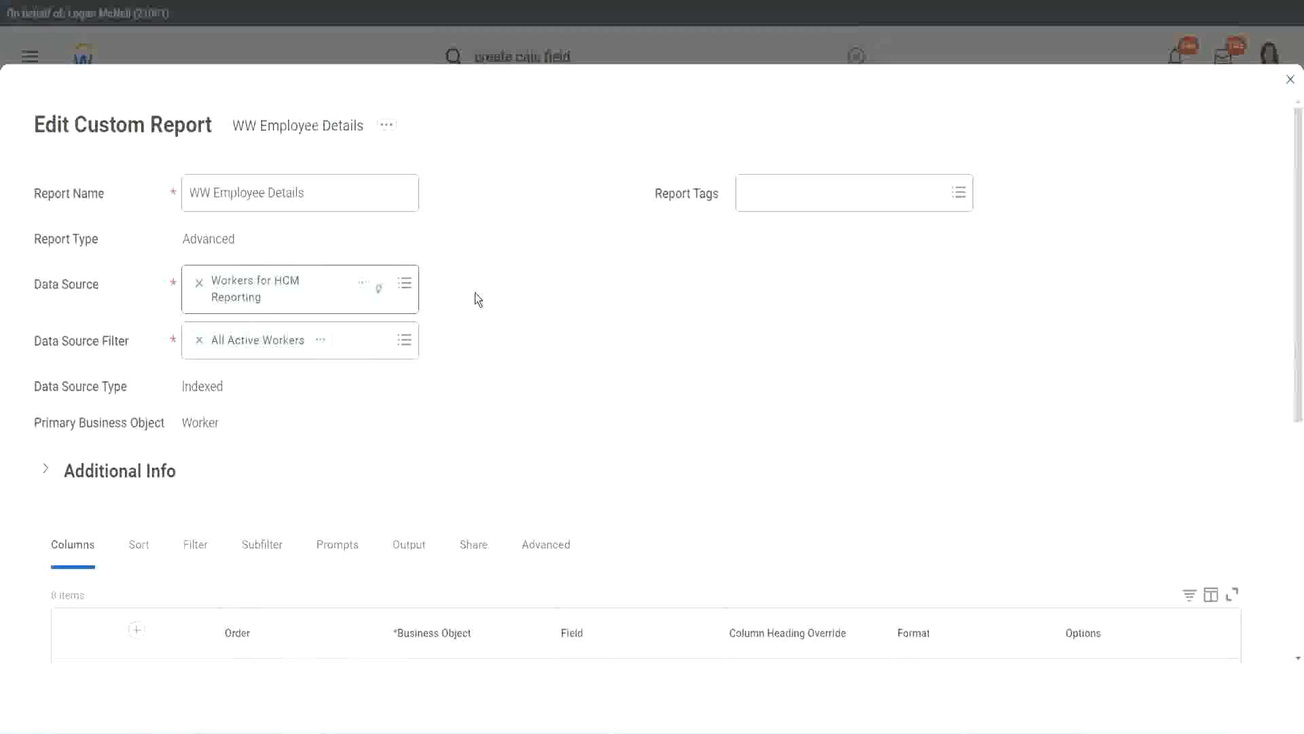
- Add an empty Worker row as the report's last column and remove the CF-WW-Substring Text-Years from Length of Service column
scroll(477, 297, "down", 5)
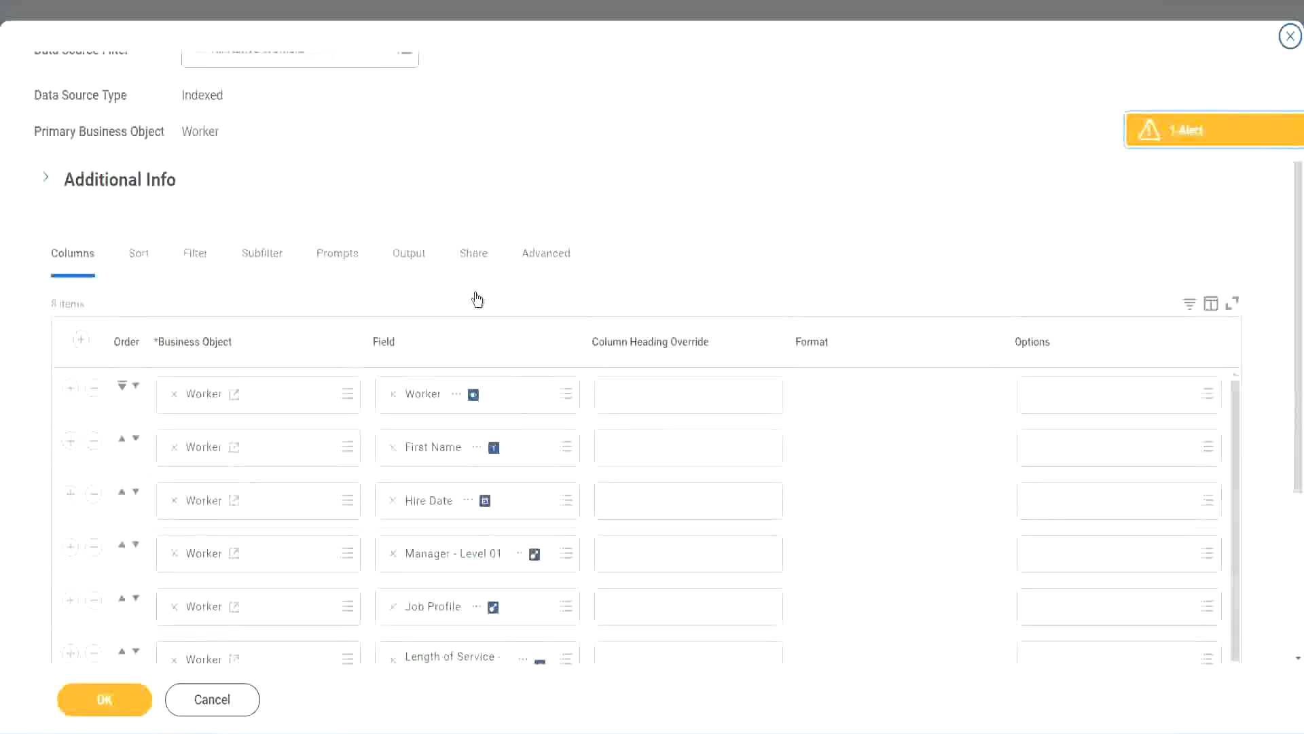
scroll(478, 299, "down", 2)
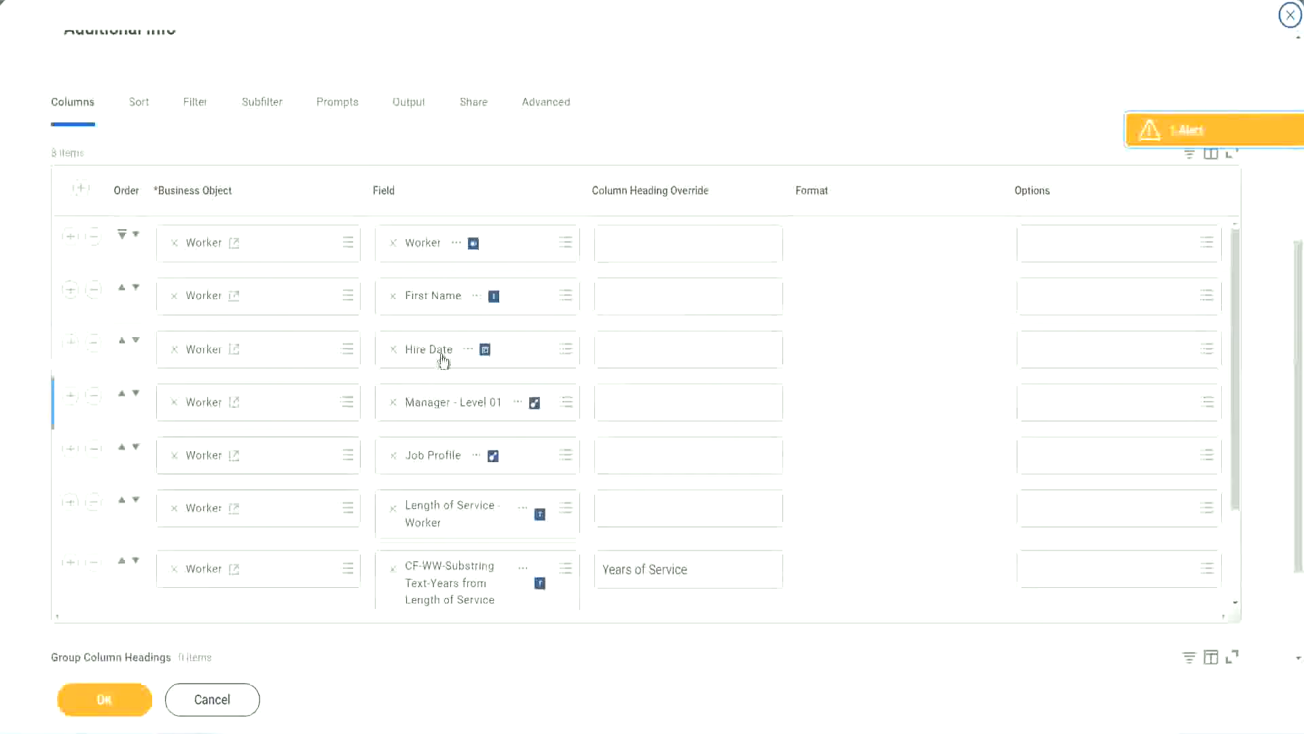
left_click(70, 563)
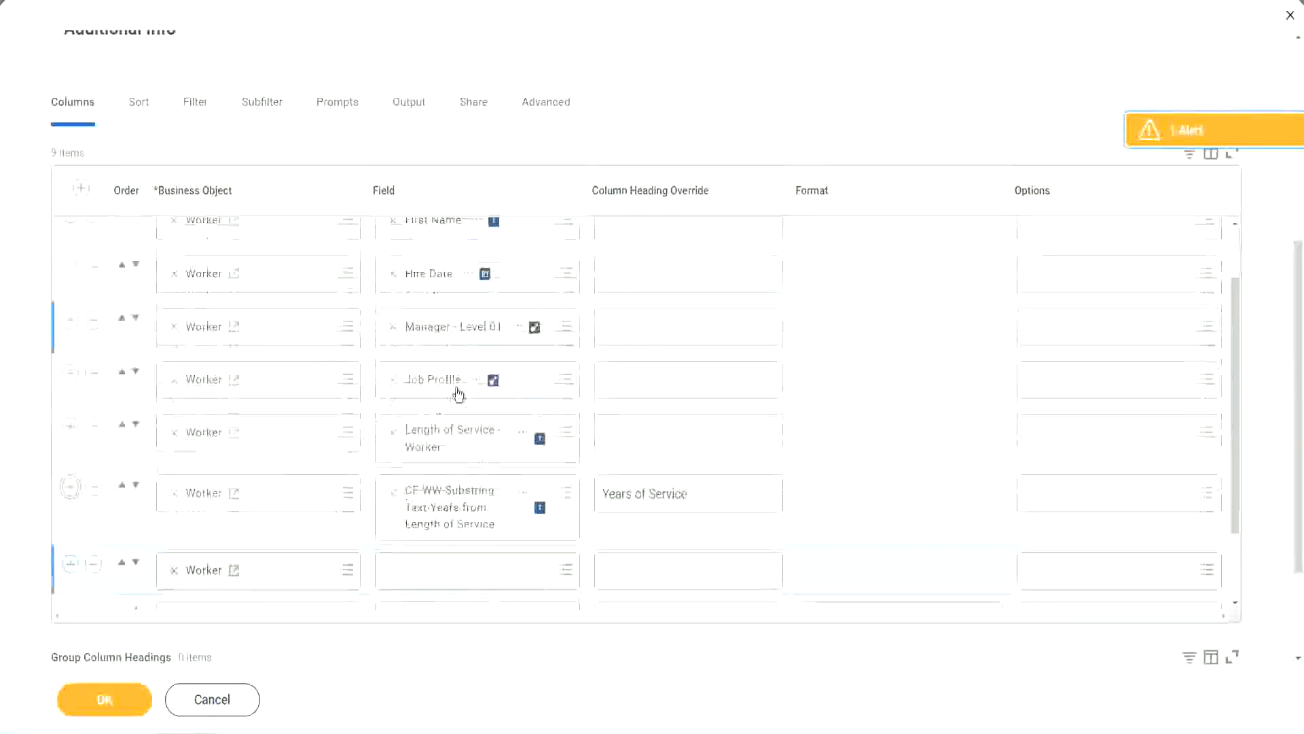
scroll(458, 394, "down", 5)
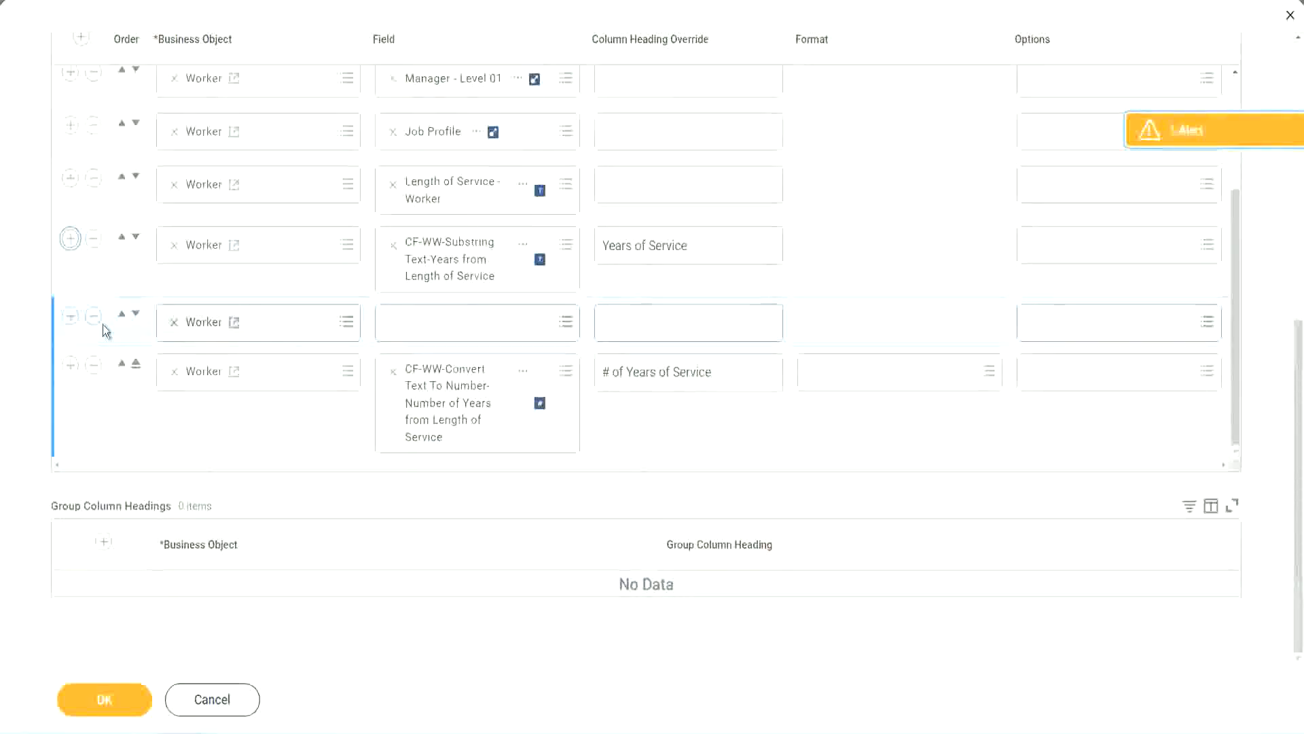
left_click(136, 315)
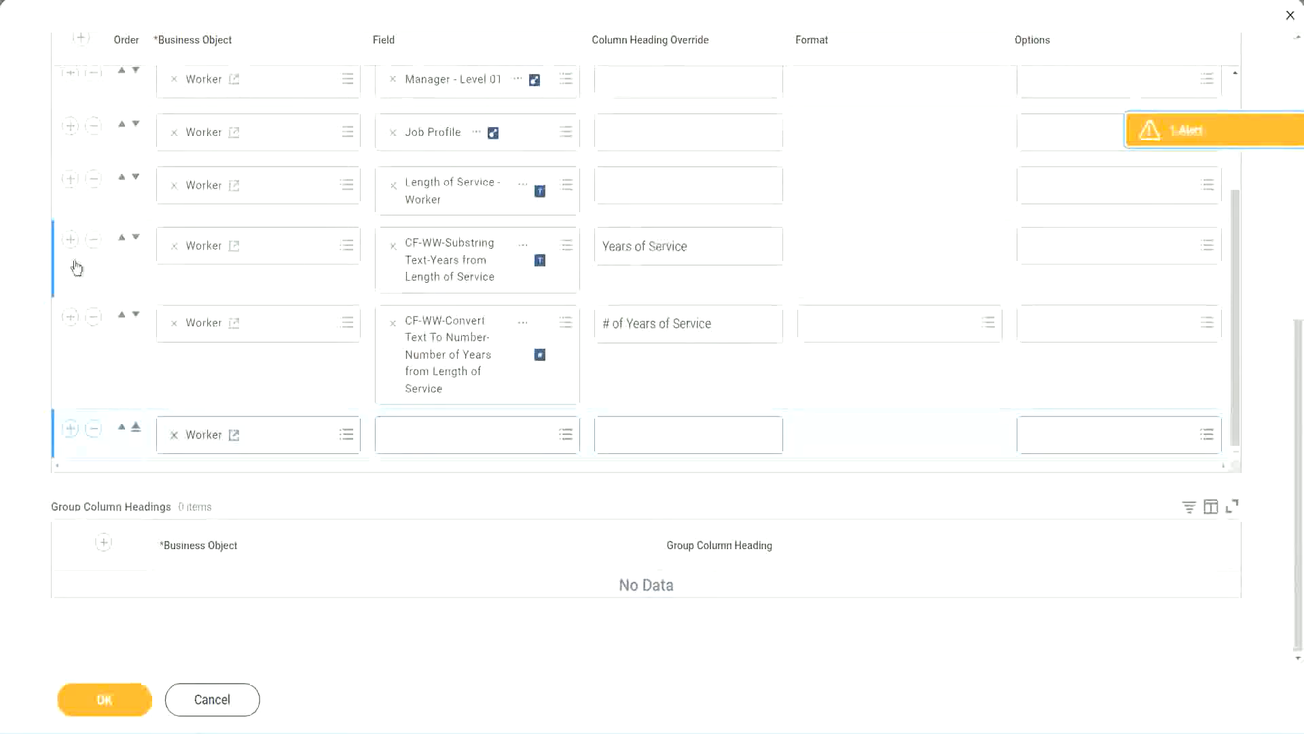
left_click(93, 239)
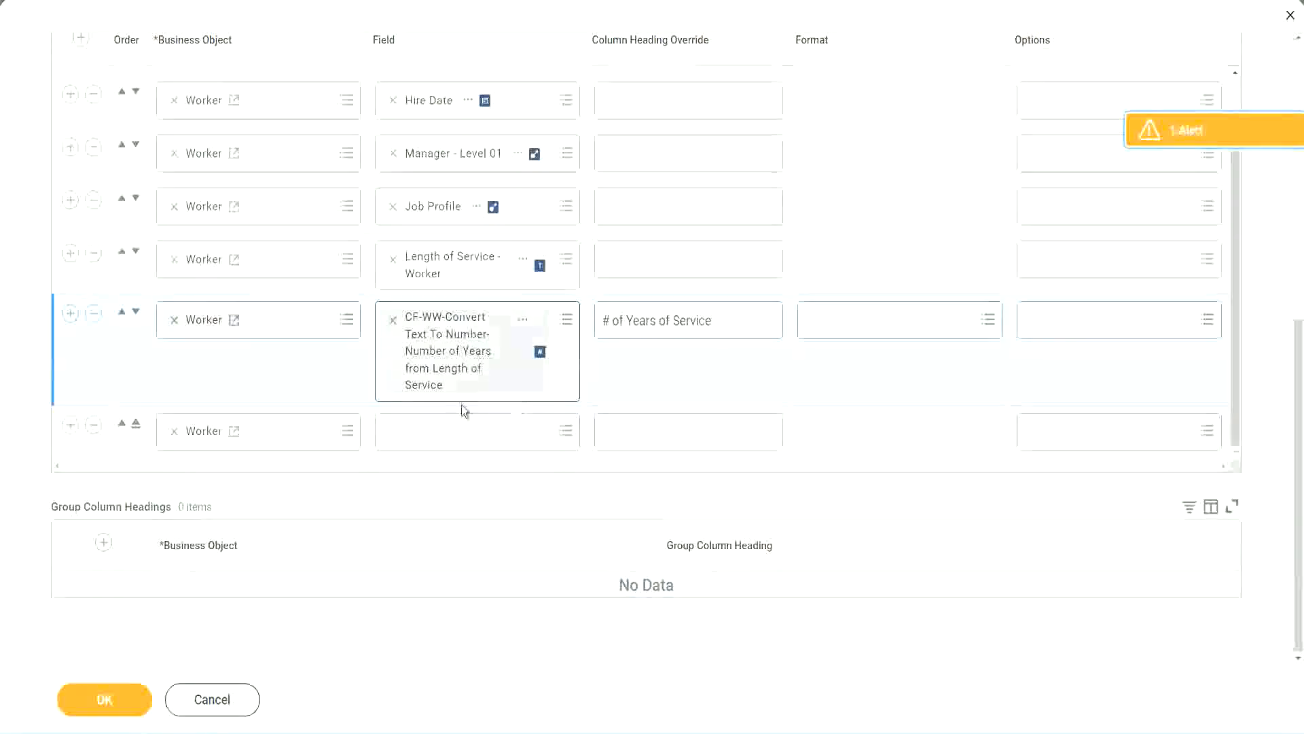
- Set the new column's field to CF-WW-Eval Exp-Derive Experience Bands from Years of Service, override its heading with Experience Bands, and save the report
left_click(427, 435)
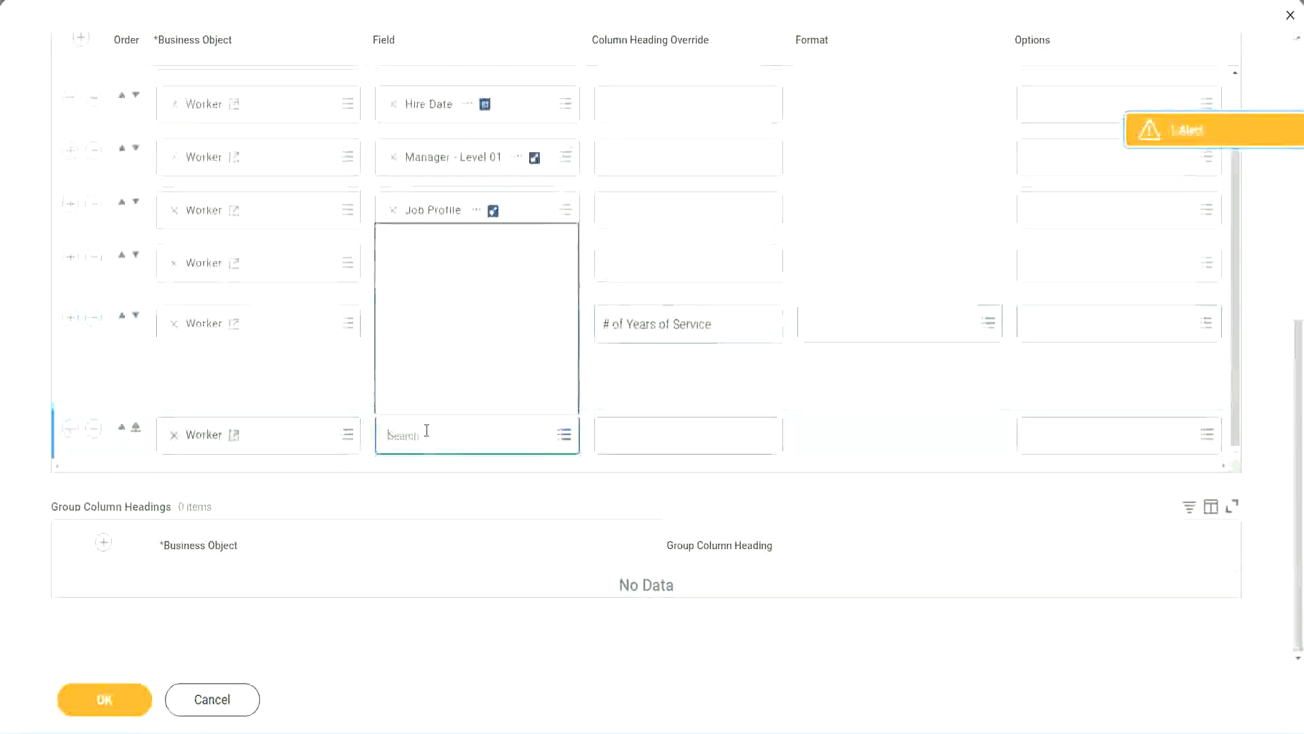
key("ctrl+v")
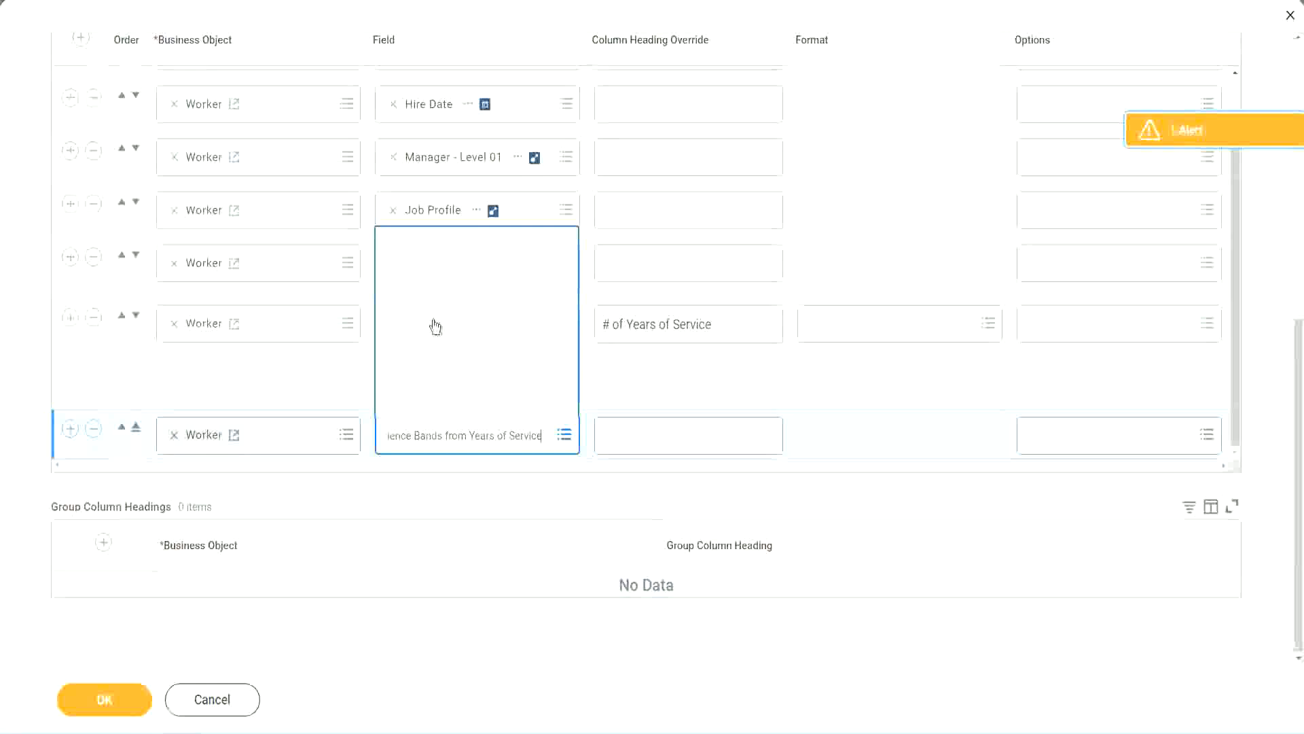
left_click(665, 391)
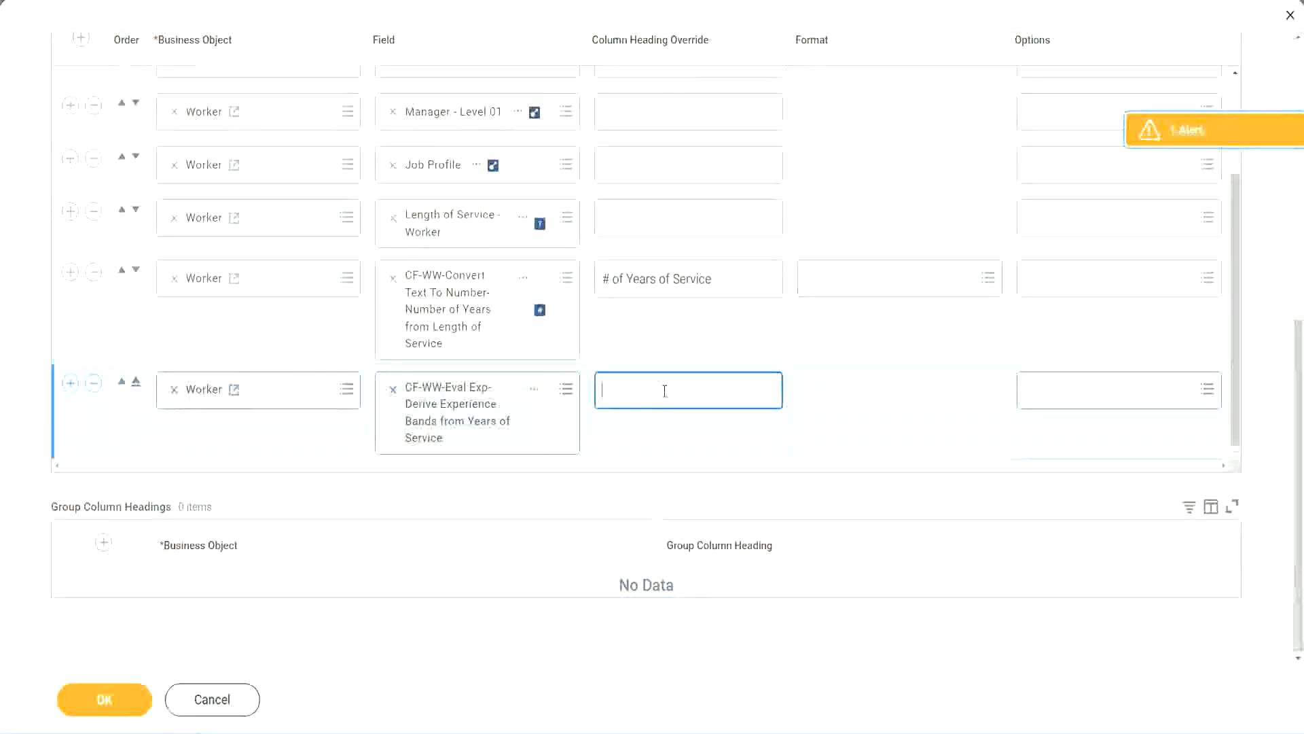
type("Experience B")
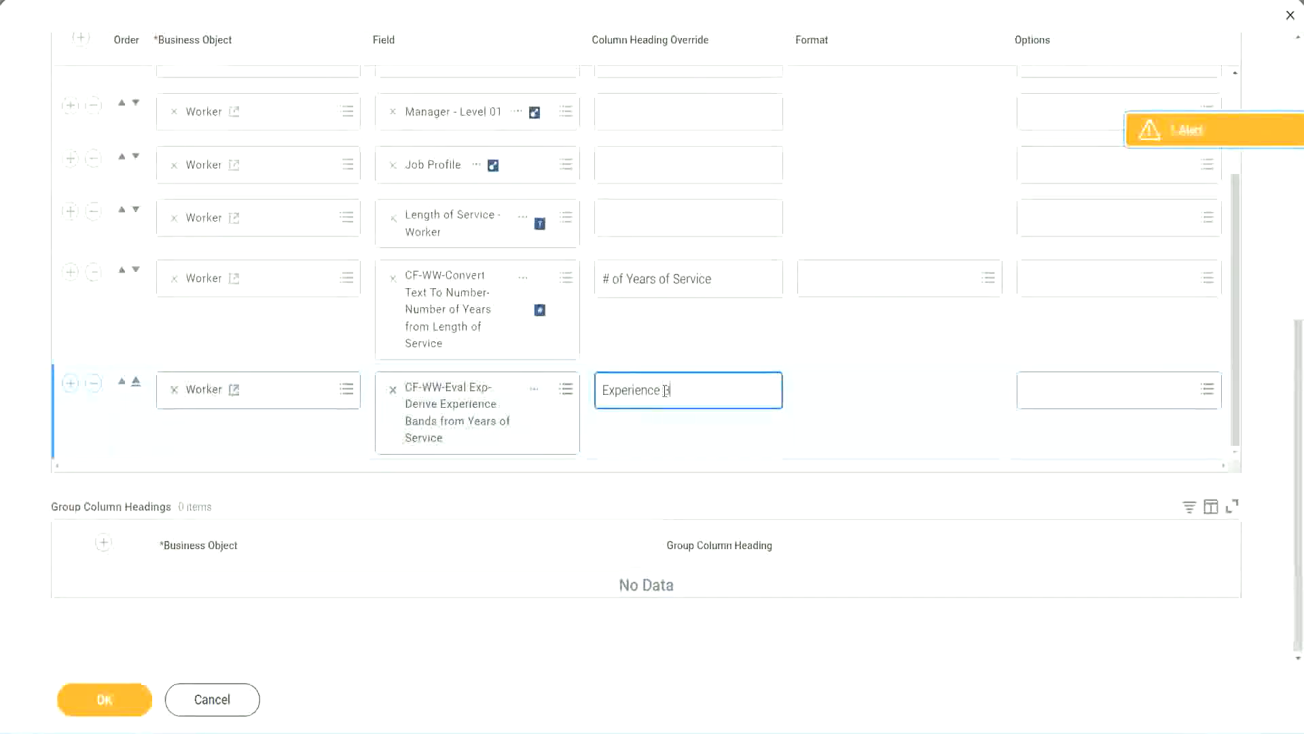
type("ands")
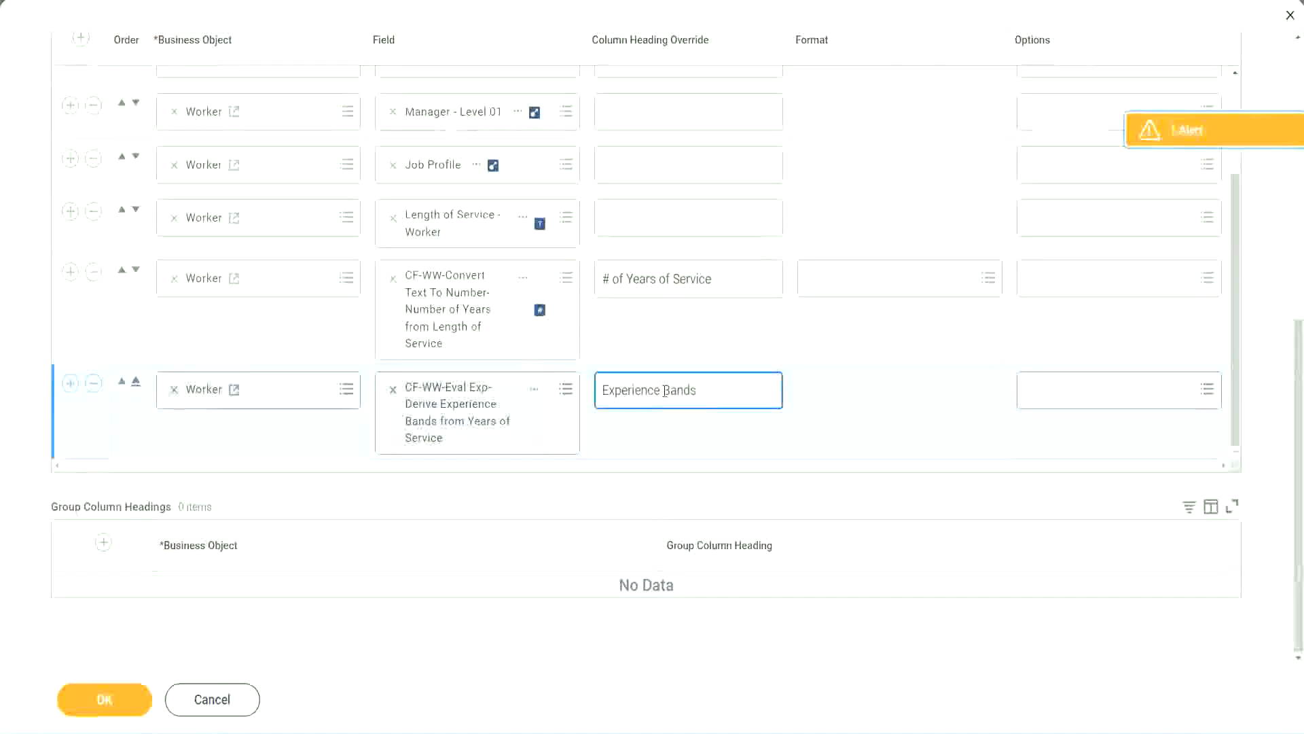
left_click(126, 703)
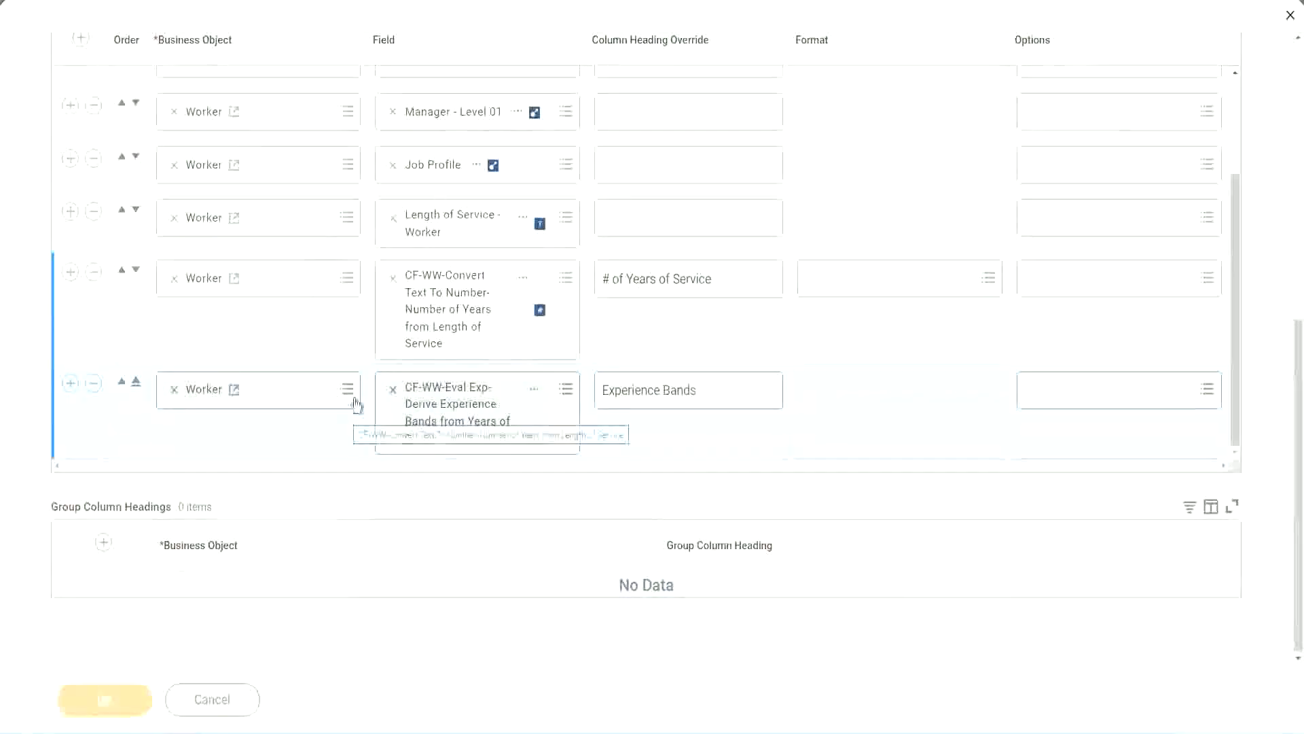
scroll(377, 483, "down", 5)
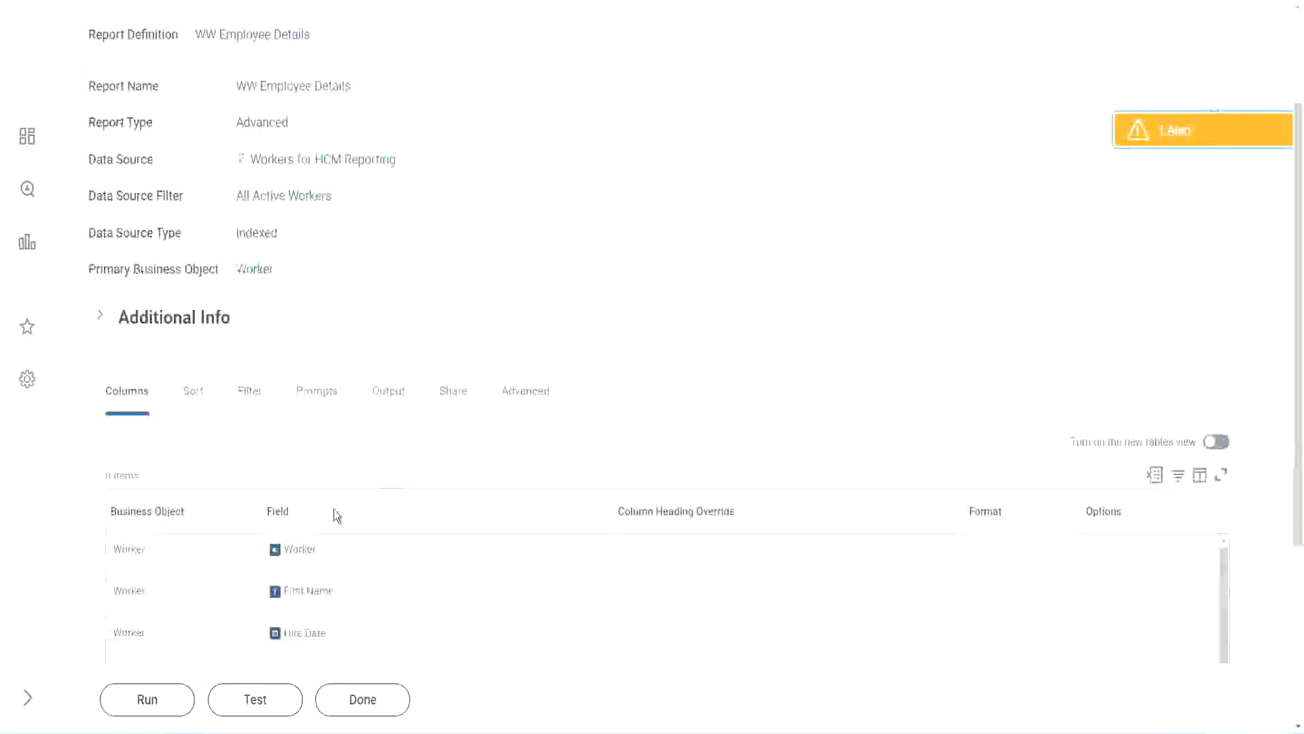
- Run the WW Employee Details report with all prompts left blank and check the first worker's years of service beside the experience band
left_click(151, 700)
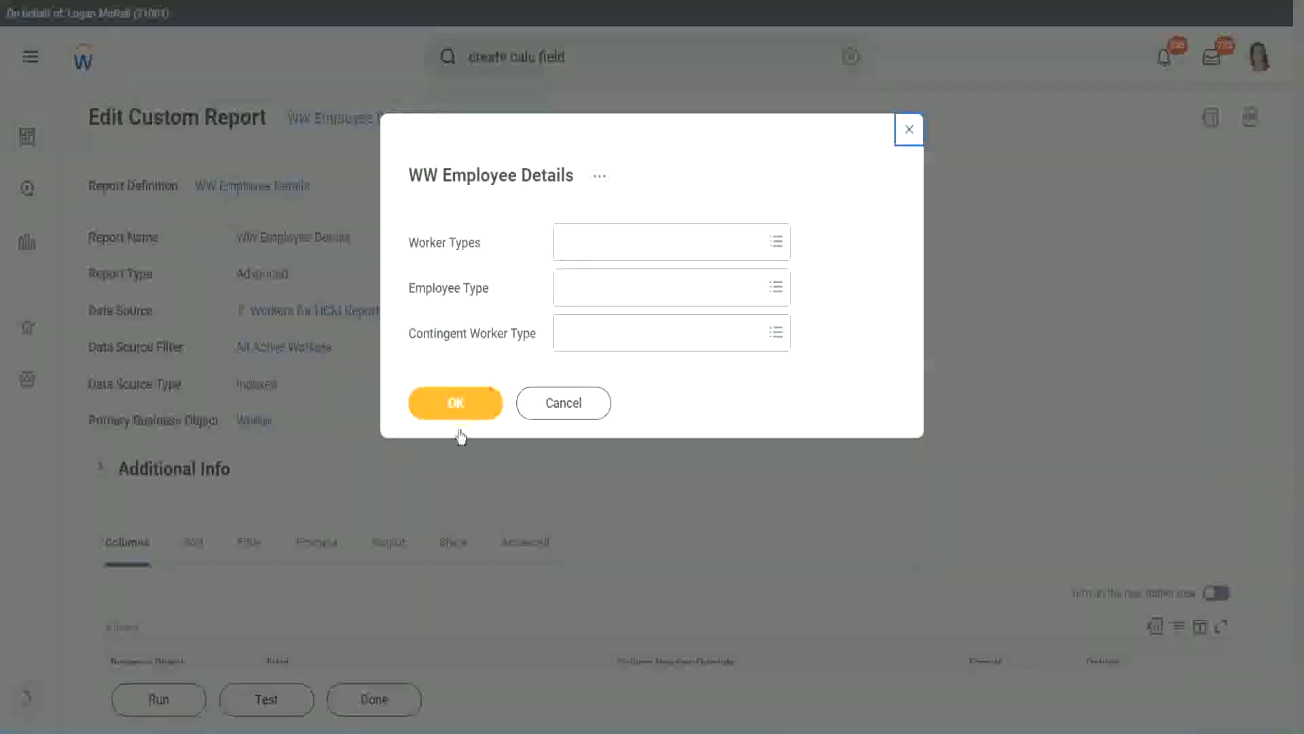
left_click(479, 391)
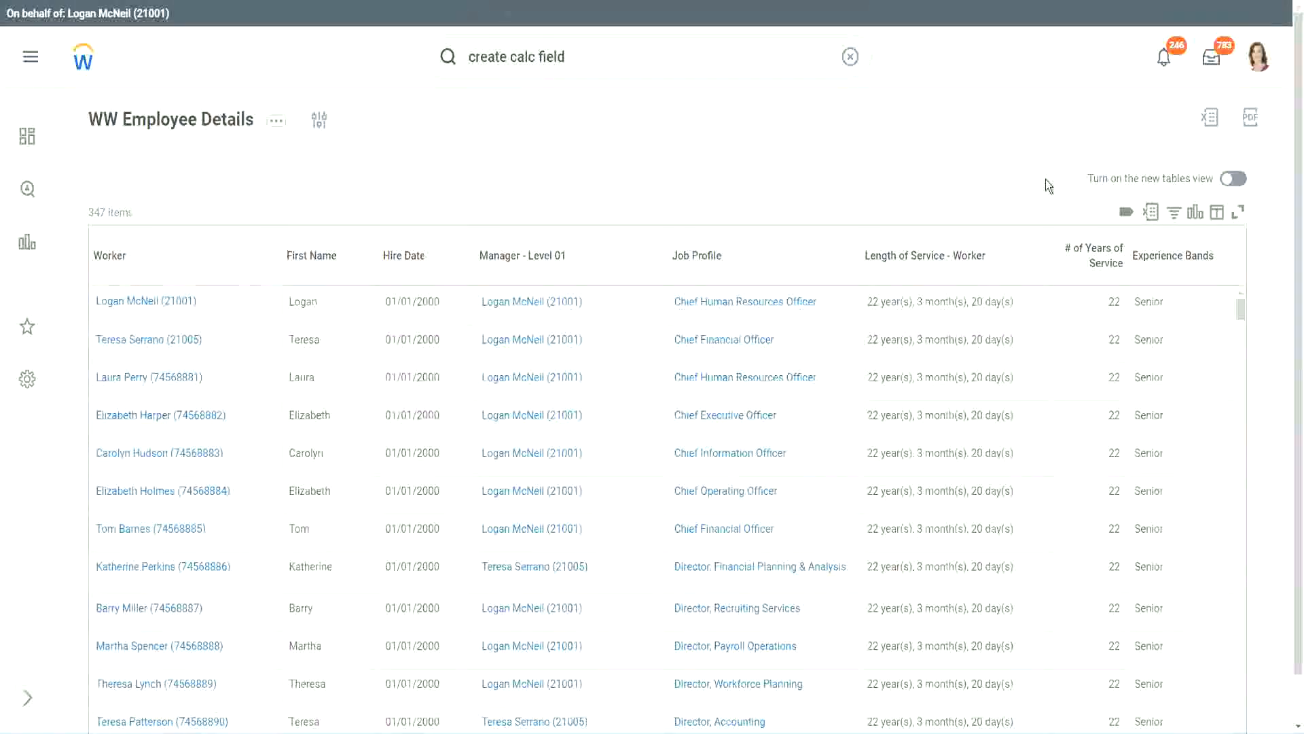
scroll(1046, 180, "down", 1)
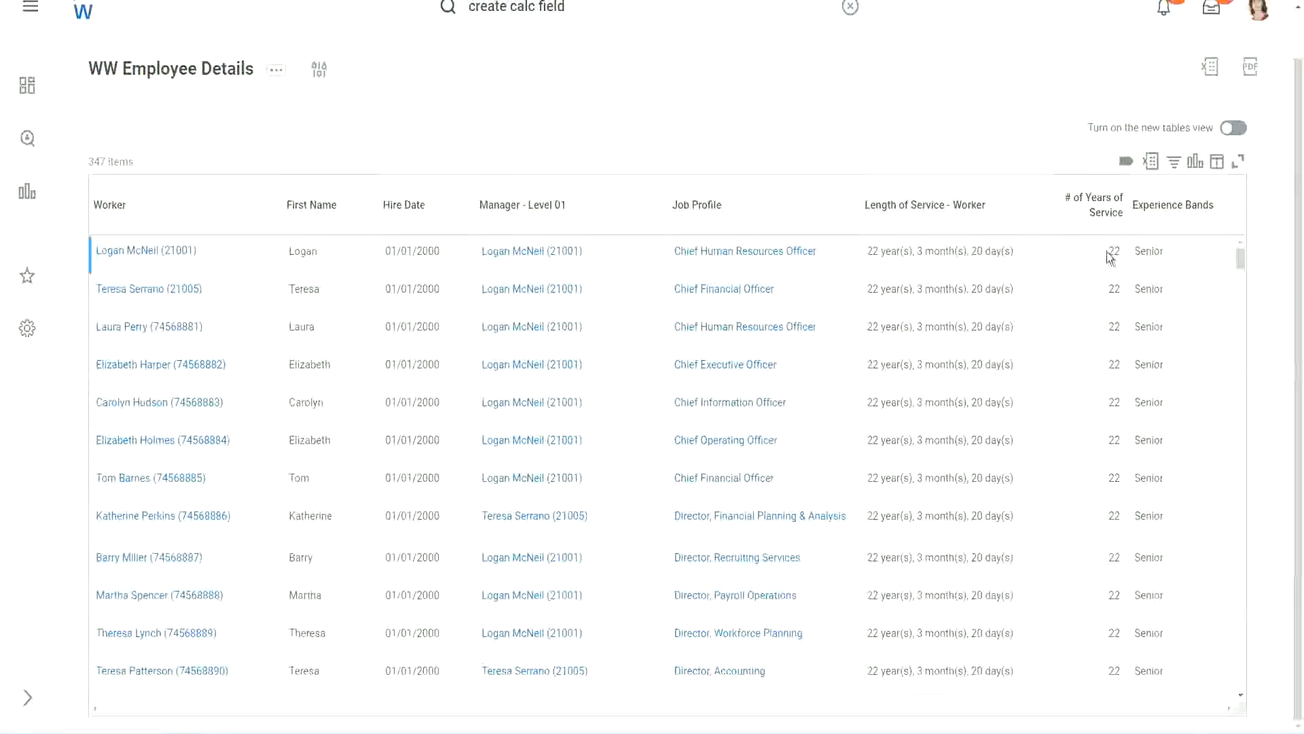
left_click_drag(1108, 253, 1120, 253)
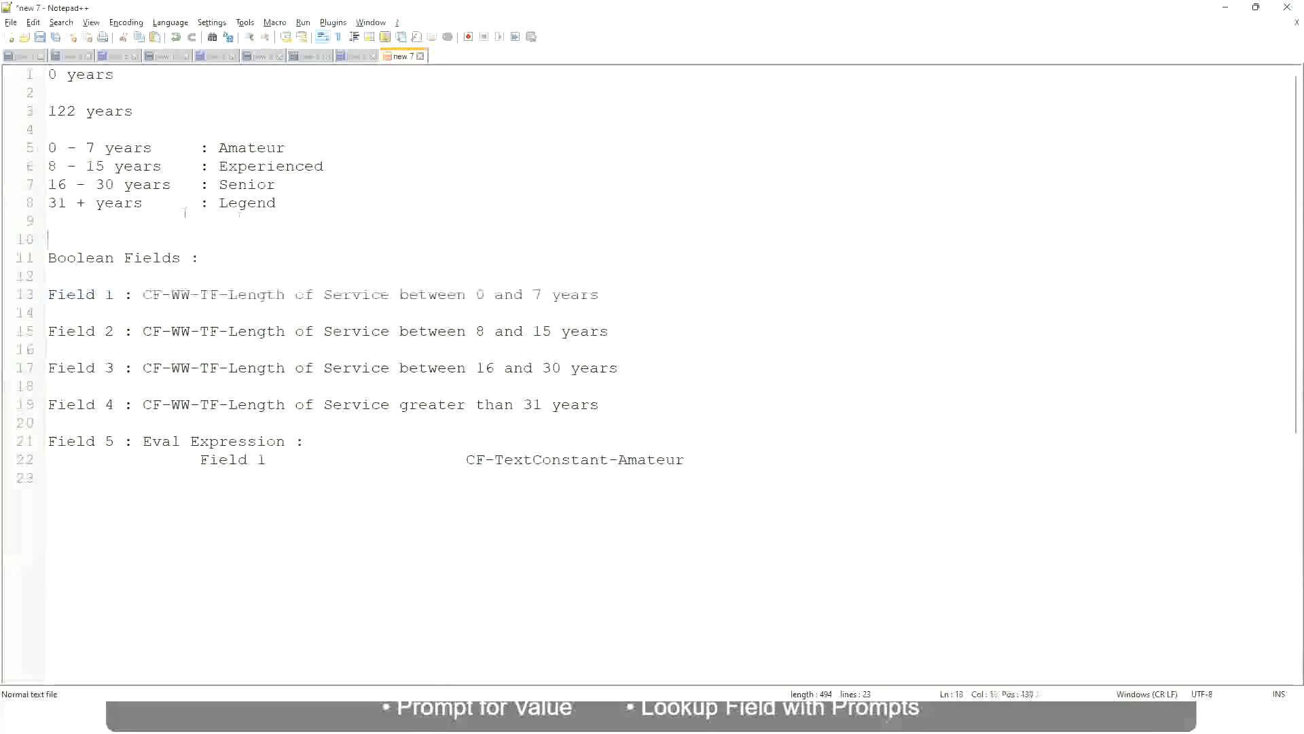
- Switch to the Notepad++ notes and highlight the 16 - 30 years range and its Senior band
left_click(218, 184)
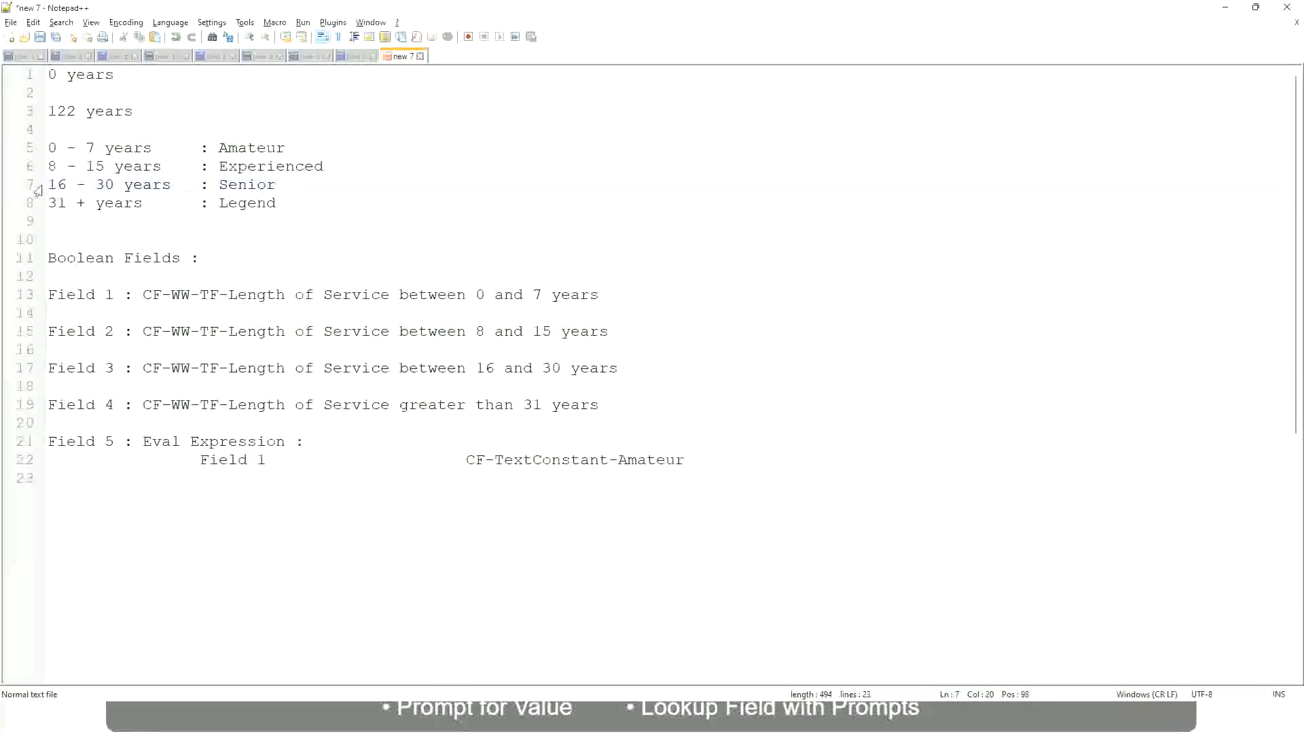
left_click_drag(49, 185, 125, 186)
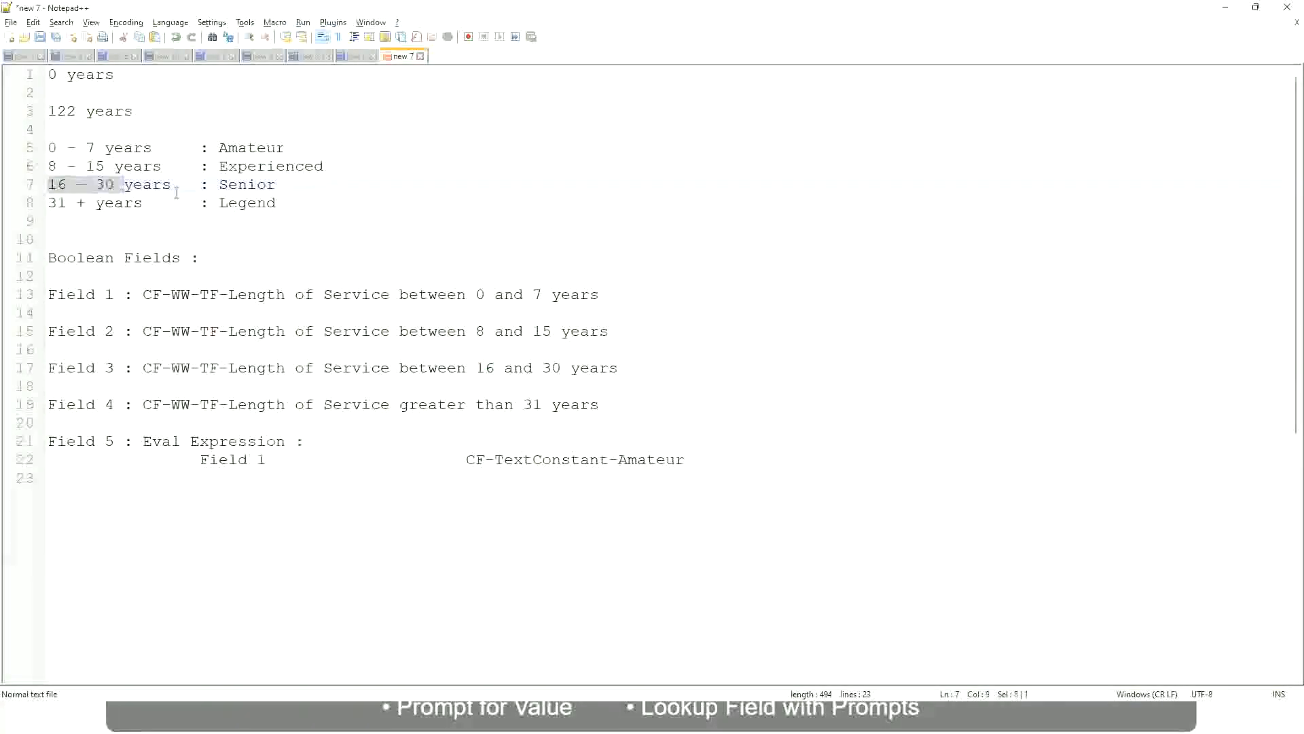
double_click(240, 185)
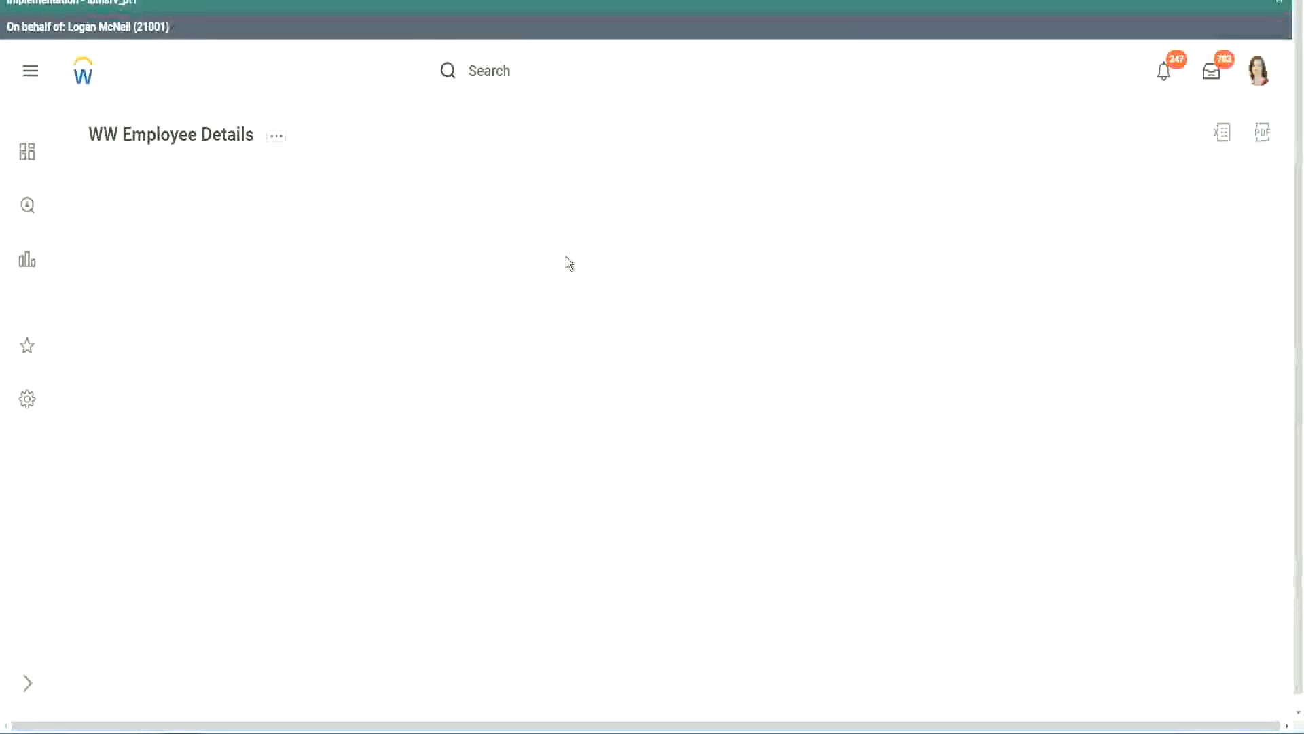
- Return to the Workday report output and compare the # of Years of Service and Experience Bands values down the rows
scroll(1121, 408, "down", 3)
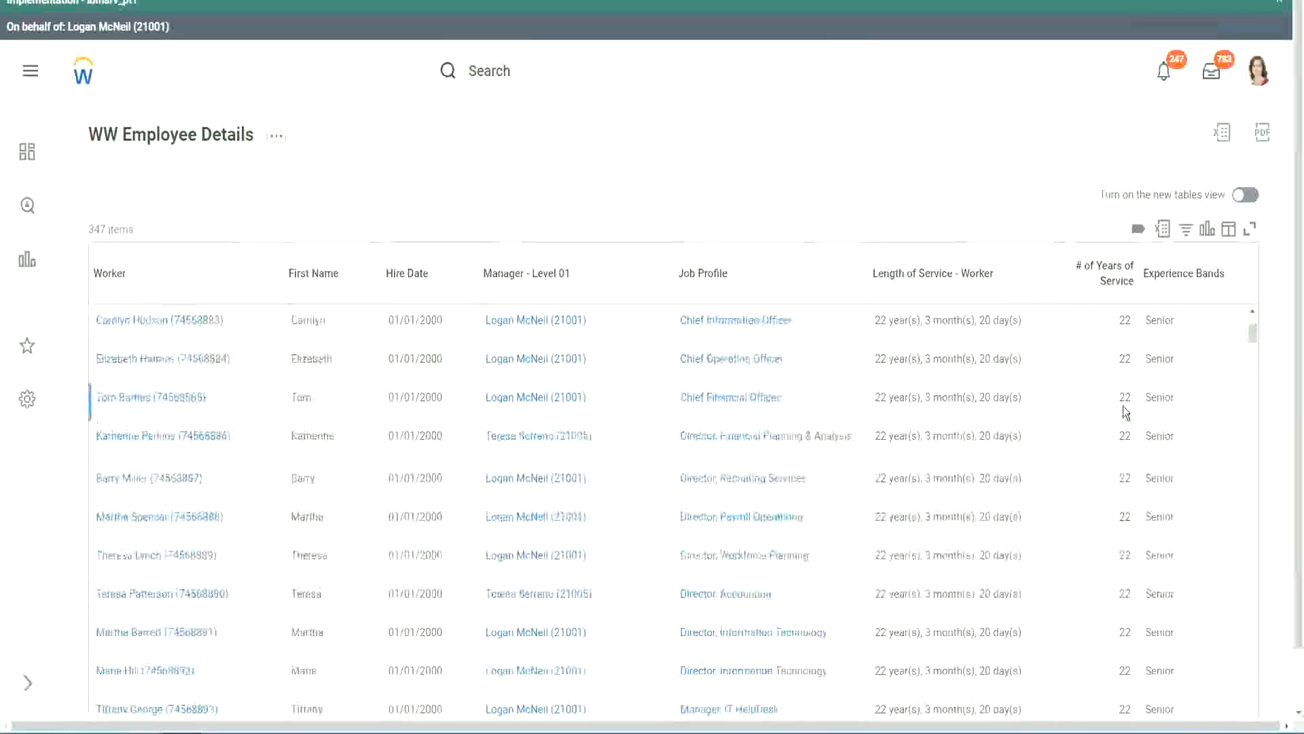
scroll(1128, 414, "down", 7)
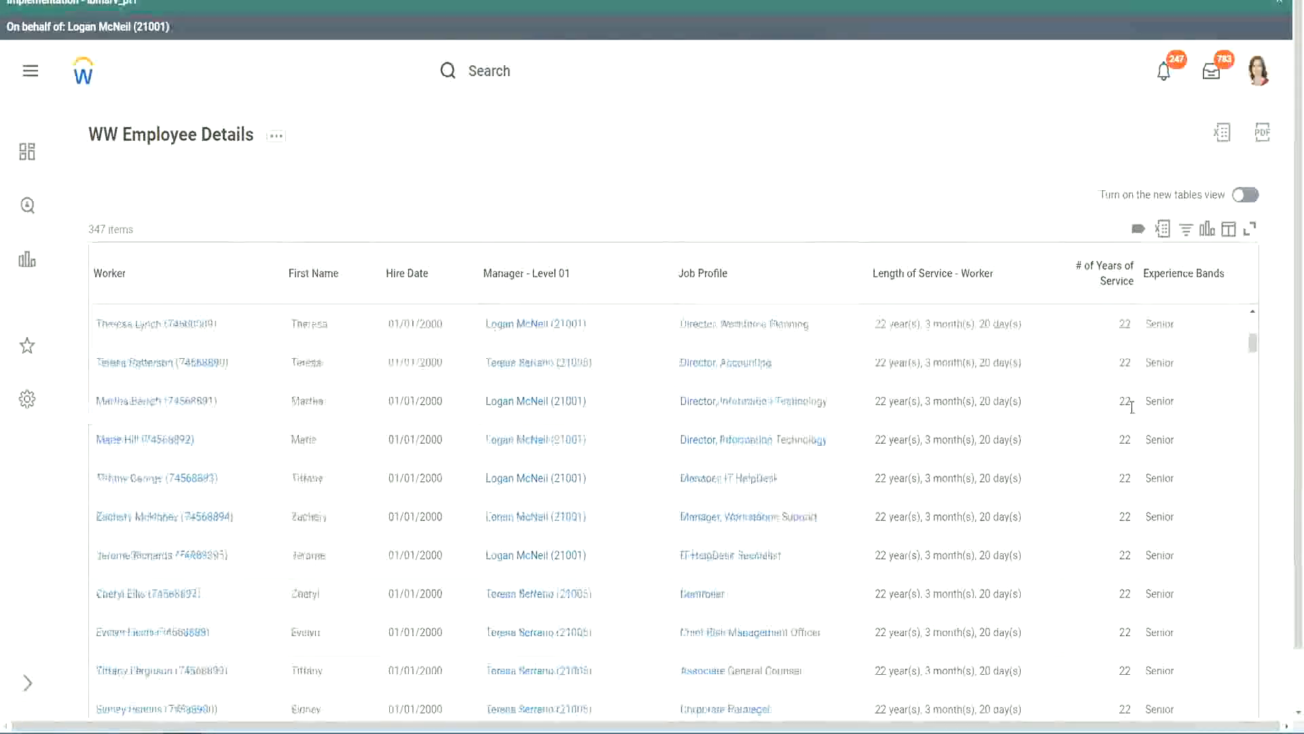
scroll(1136, 450, "down", 7)
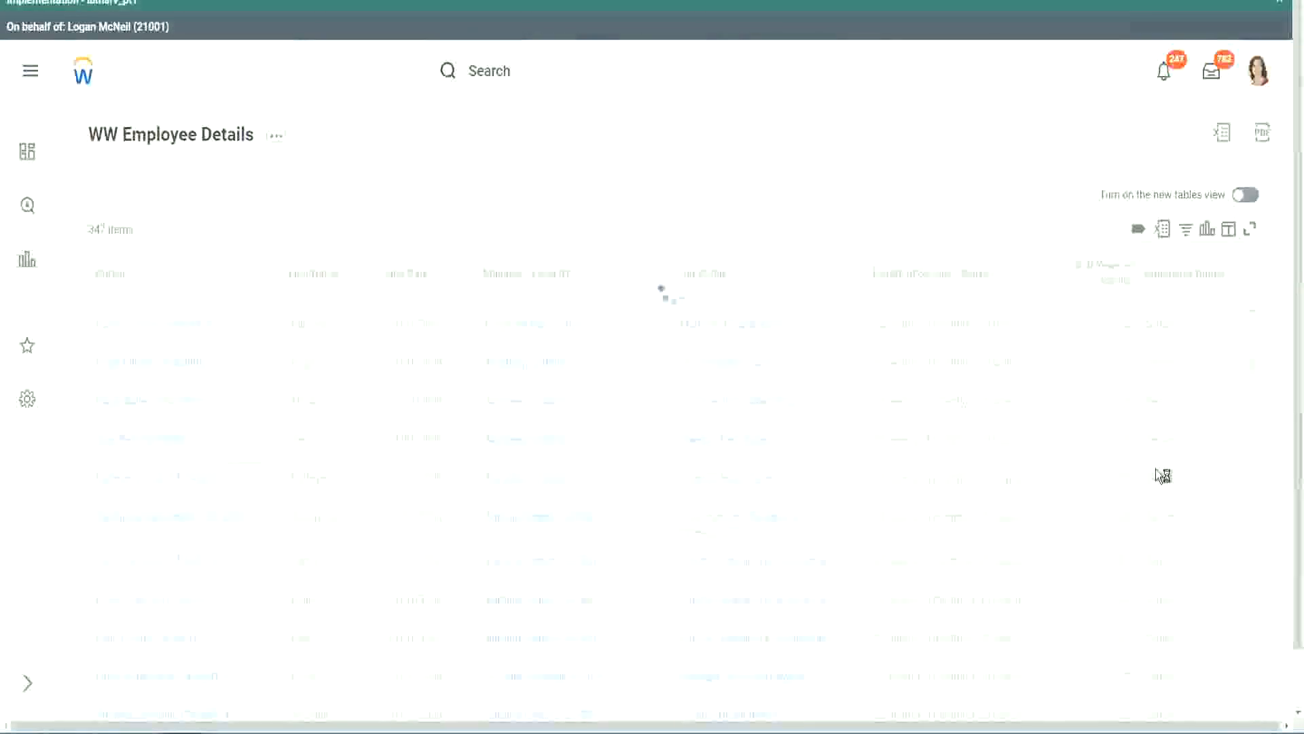
scroll(1156, 469, "down", 1)
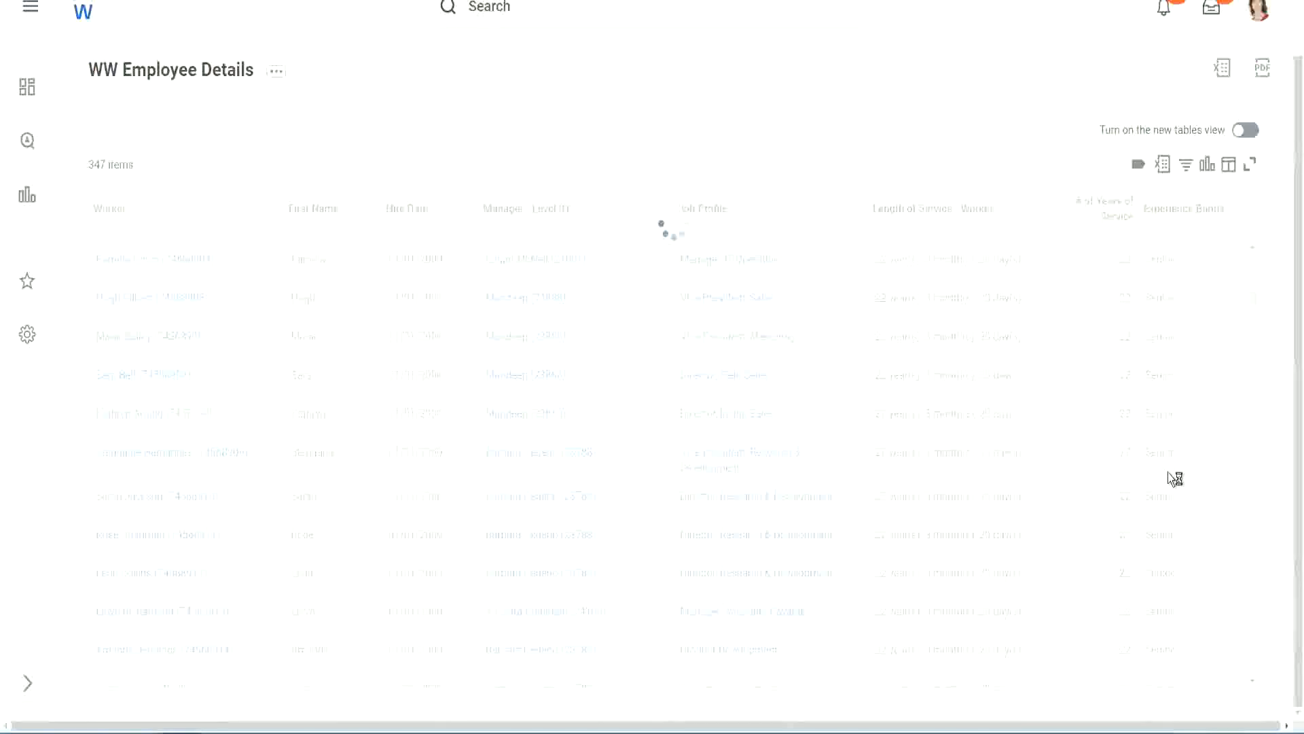
scroll(1209, 382, "down", 10)
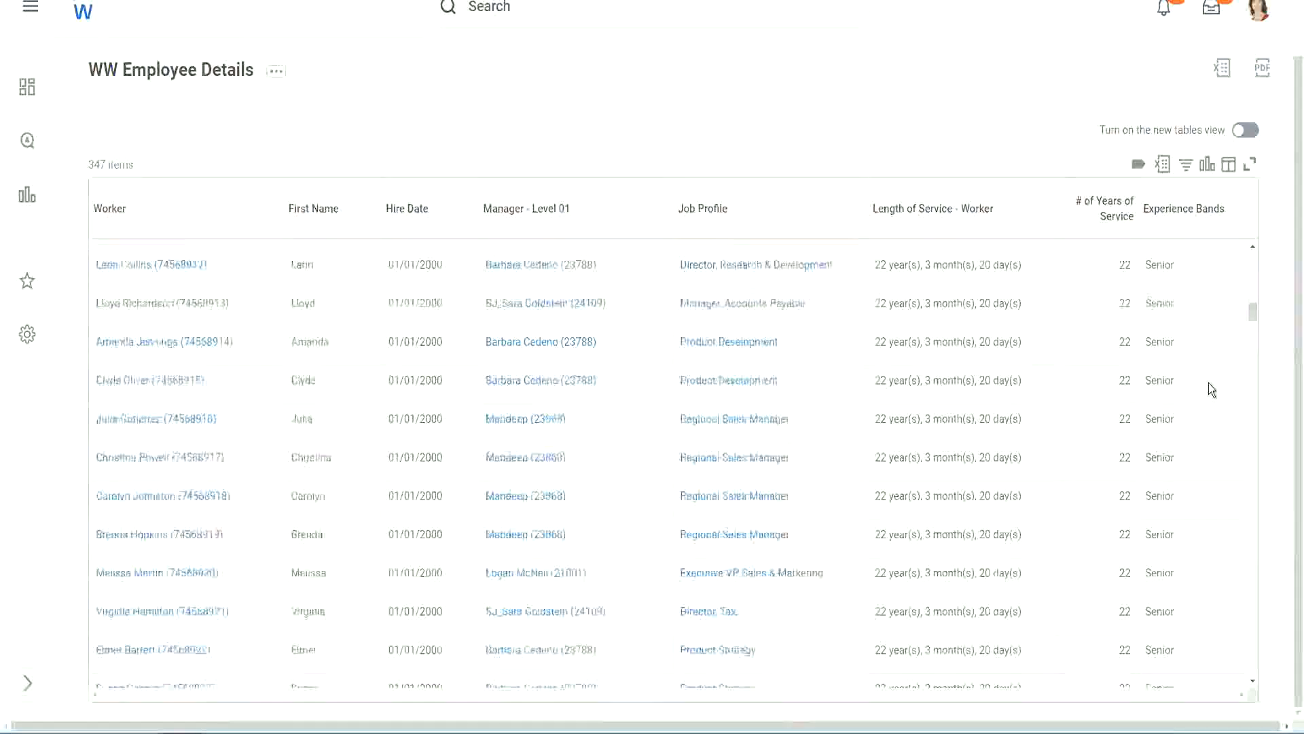
scroll(1208, 388, "down", 3)
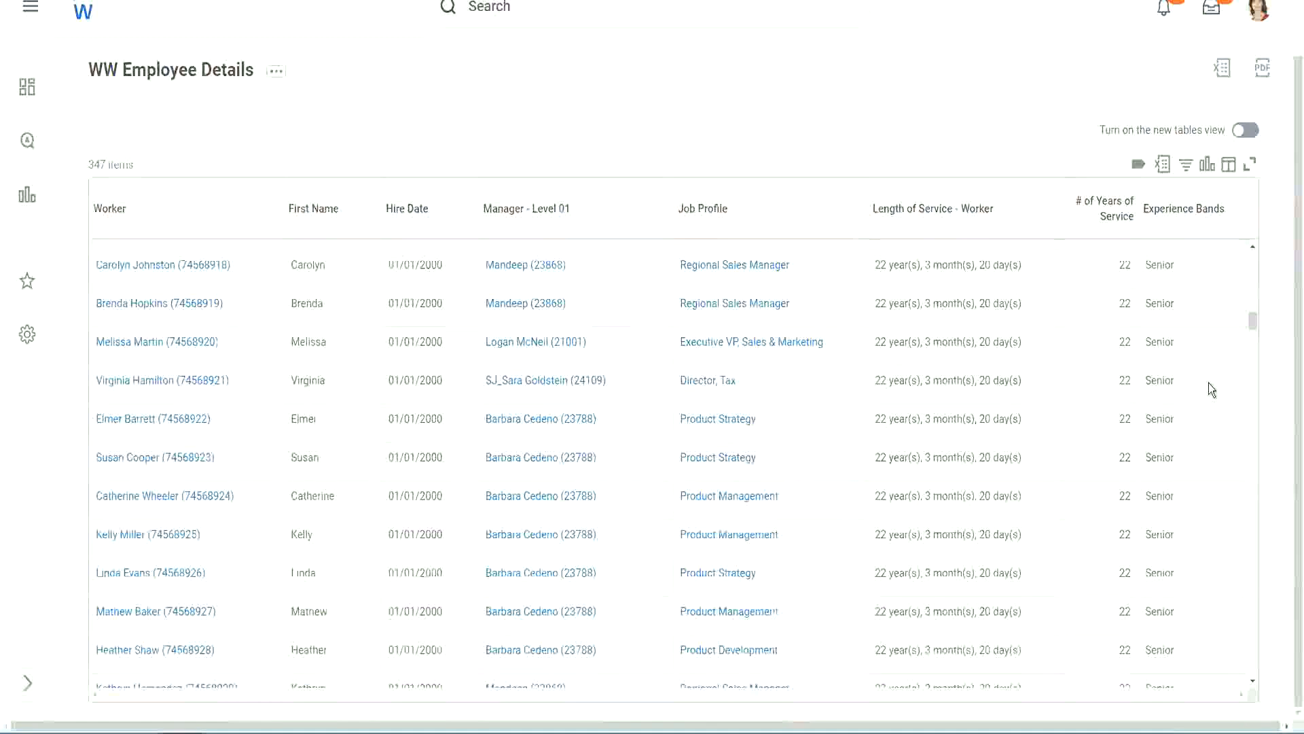
scroll(1209, 382, "down", 8)
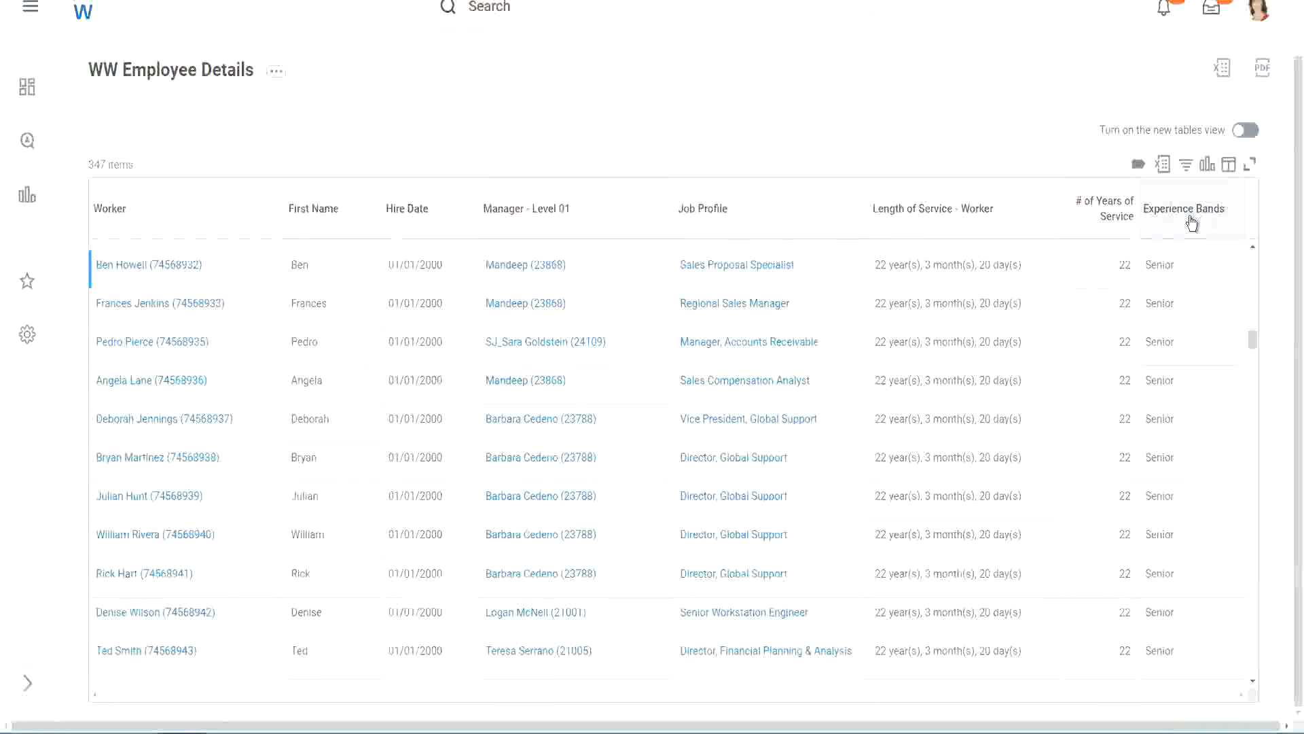
- Filter the Experience Bands column of the report output to values containing Amateur
left_click(1193, 223)
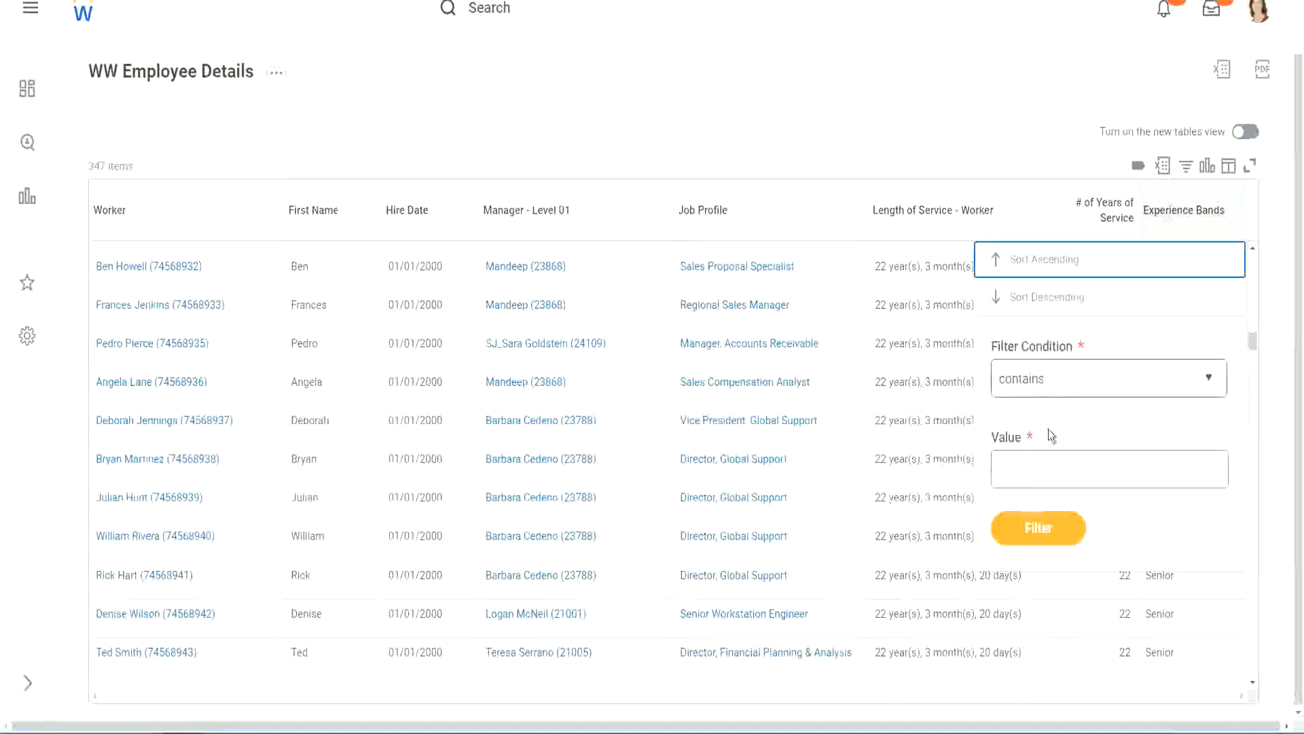
left_click(1035, 457)
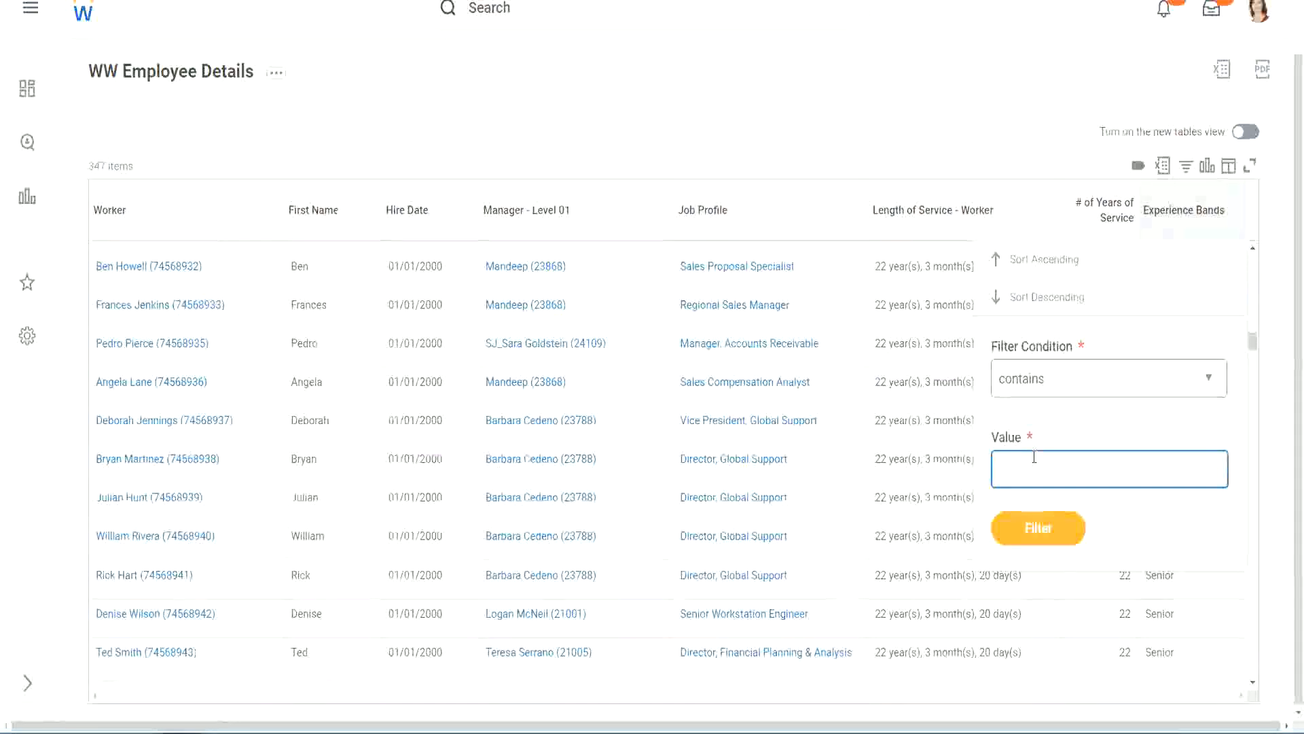
type("Amate")
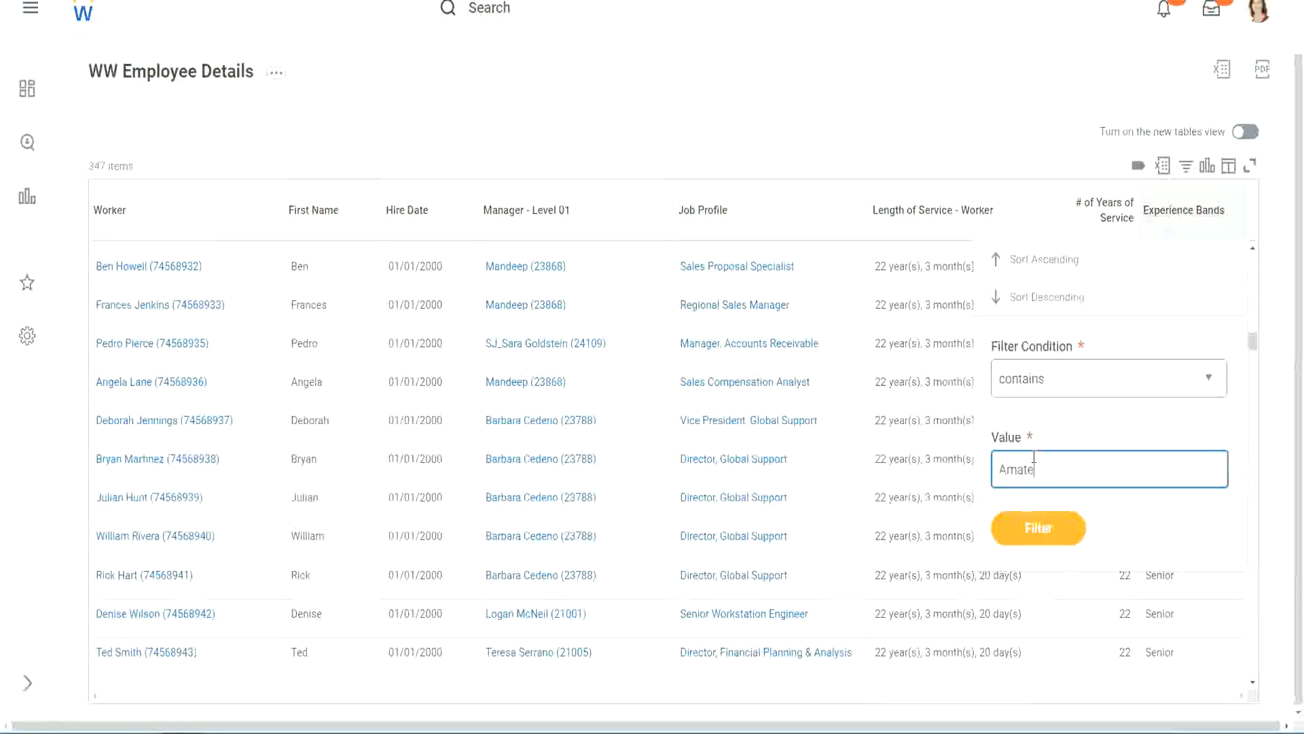
type("ur")
left_click(1029, 537)
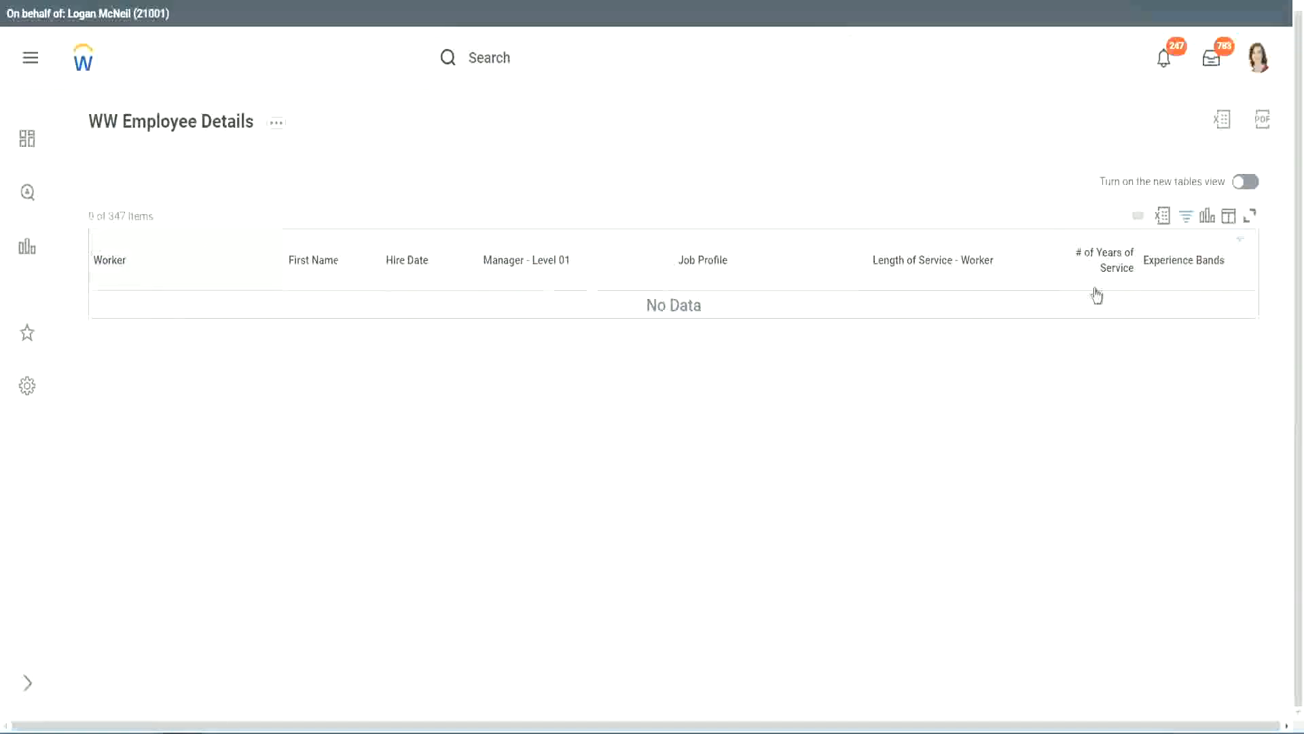
- Change the Experience Bands column filter value to Legend and apply it
left_click(1176, 258)
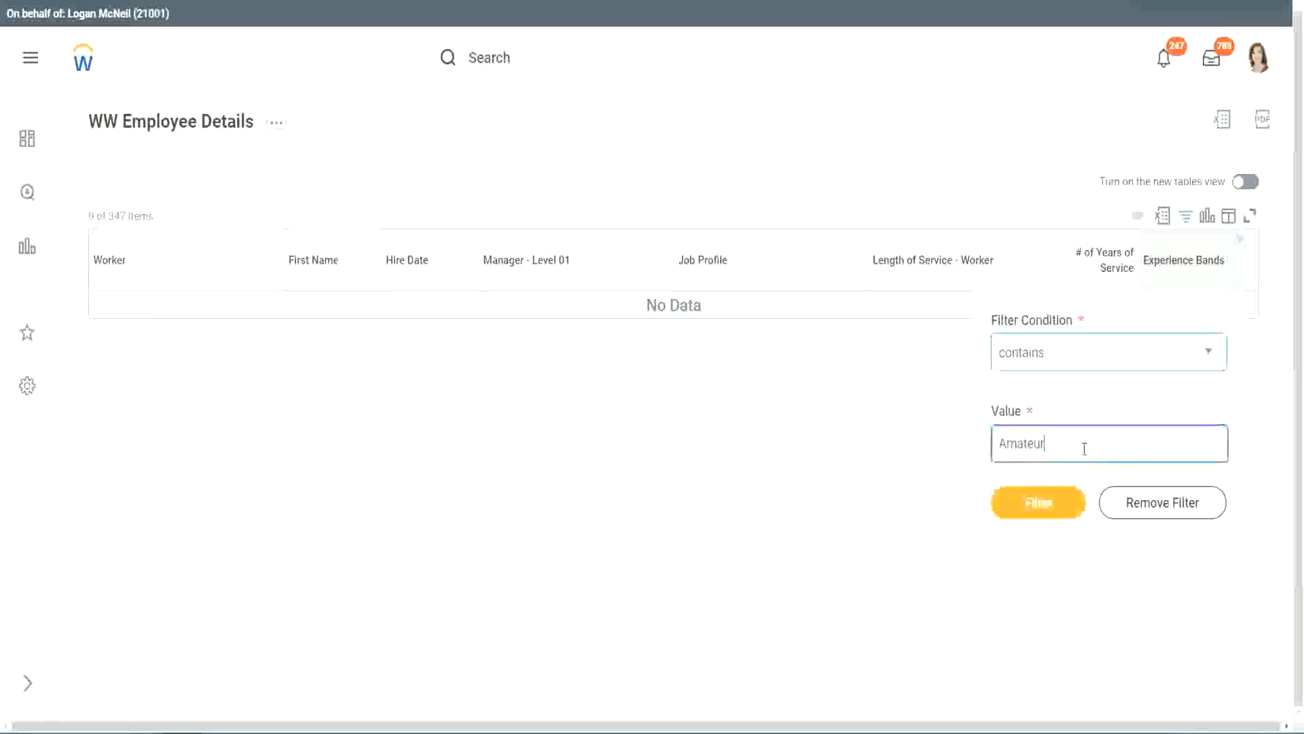
key("ctrl+a")
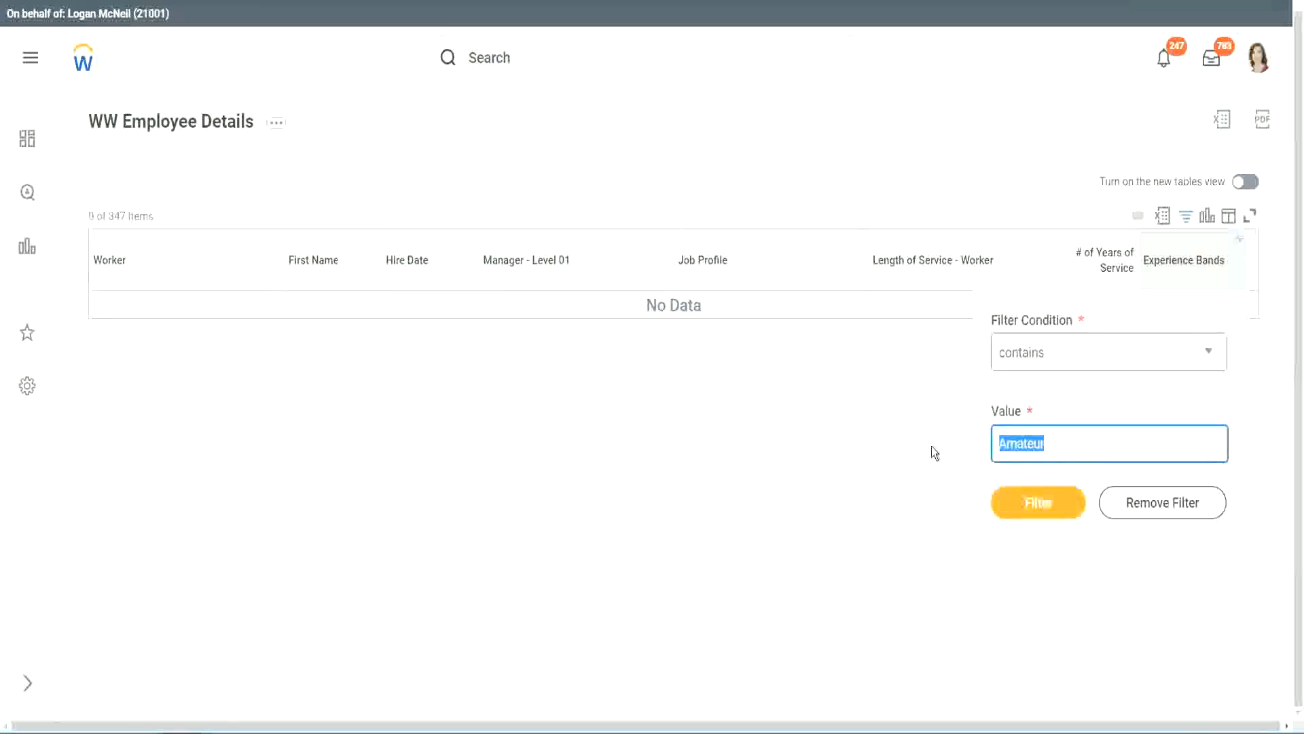
key("Return")
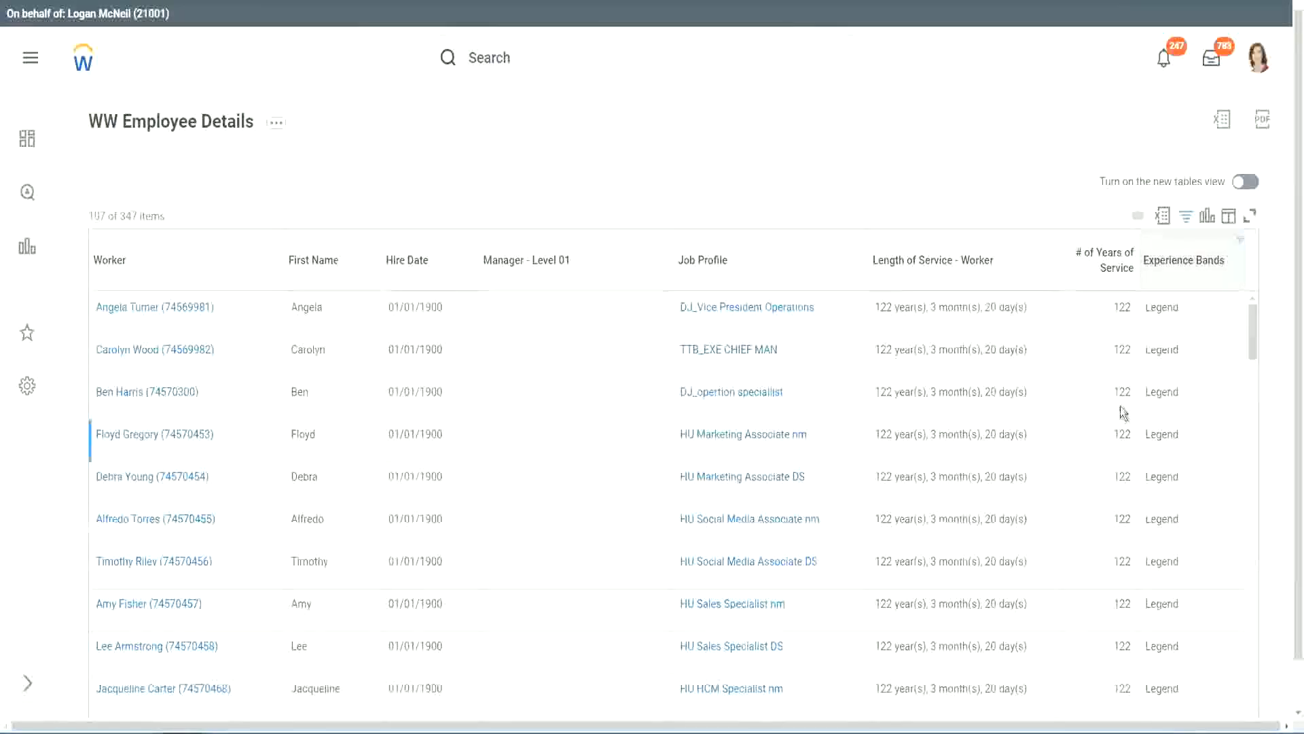
- Examine the filtered Legend rows down to the end of the list, checking each worker's years of service against the band
scroll(1119, 406, "down", 15)
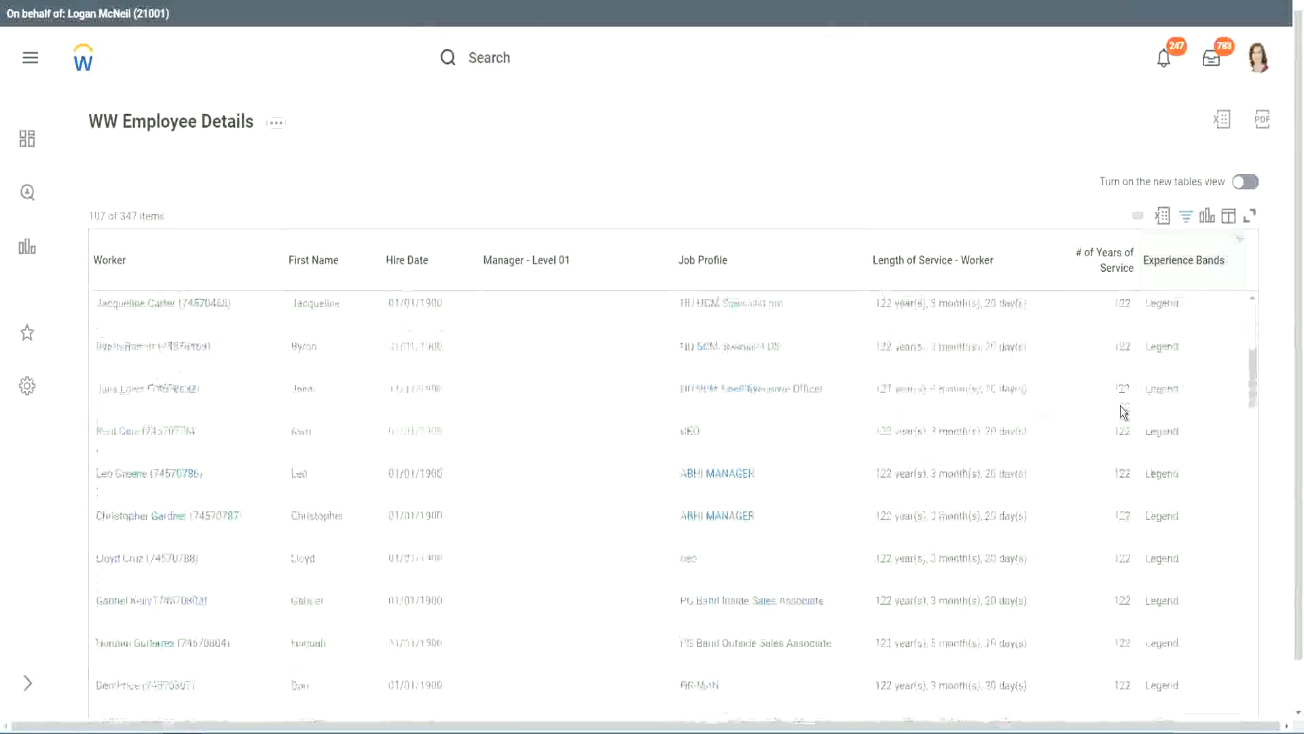
scroll(1120, 406, "down", 4)
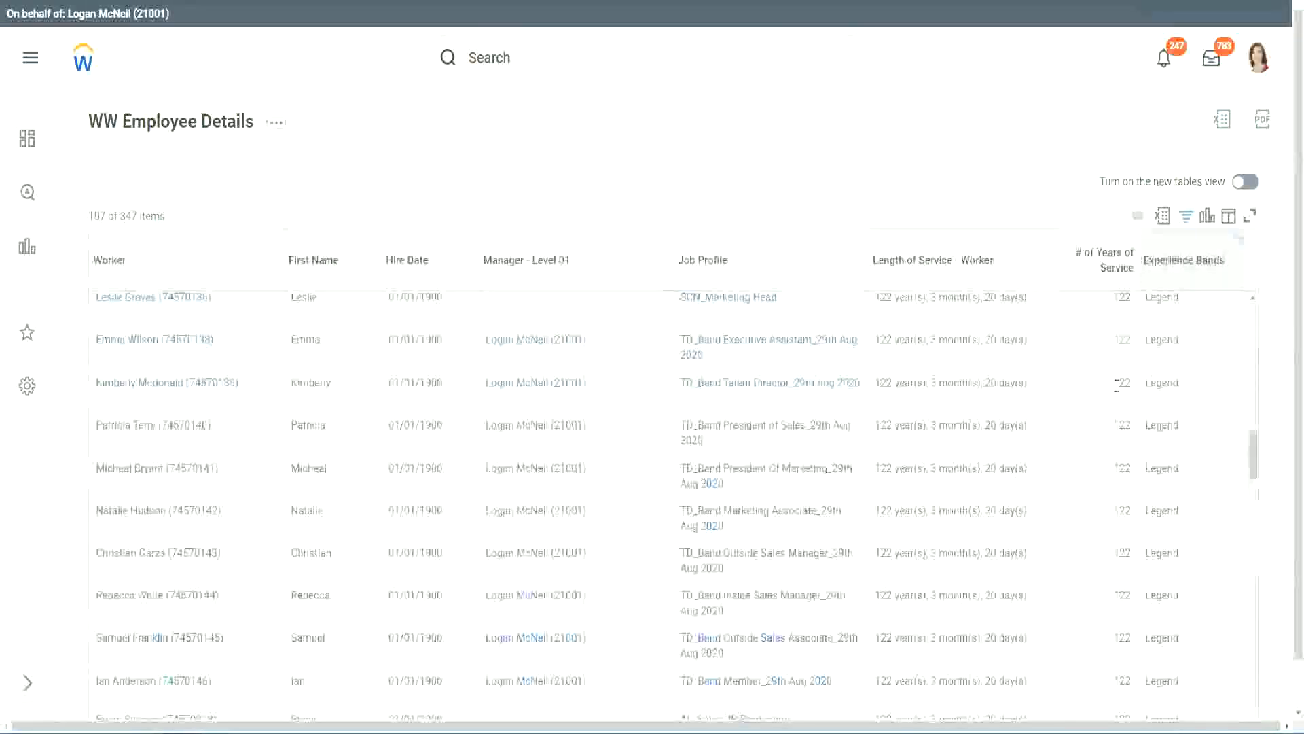
scroll(1053, 401, "down", 10)
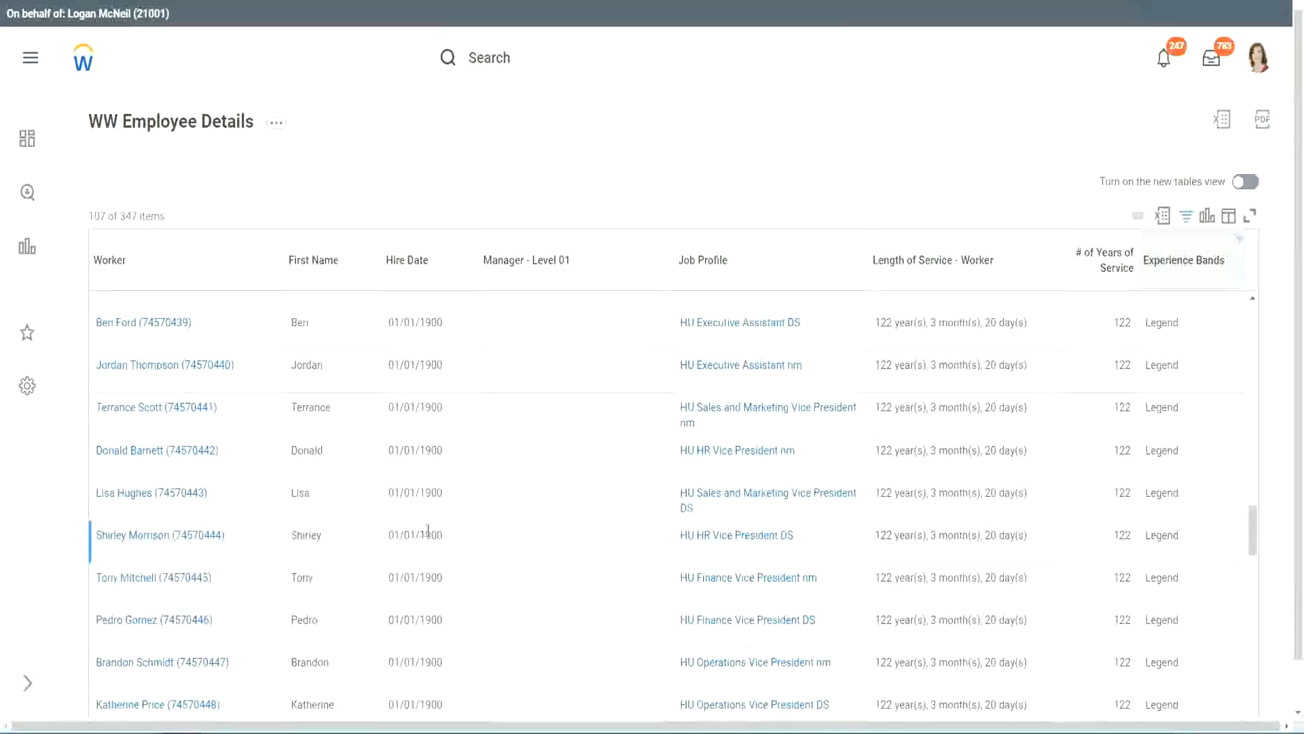
scroll(1111, 506, "down", 3)
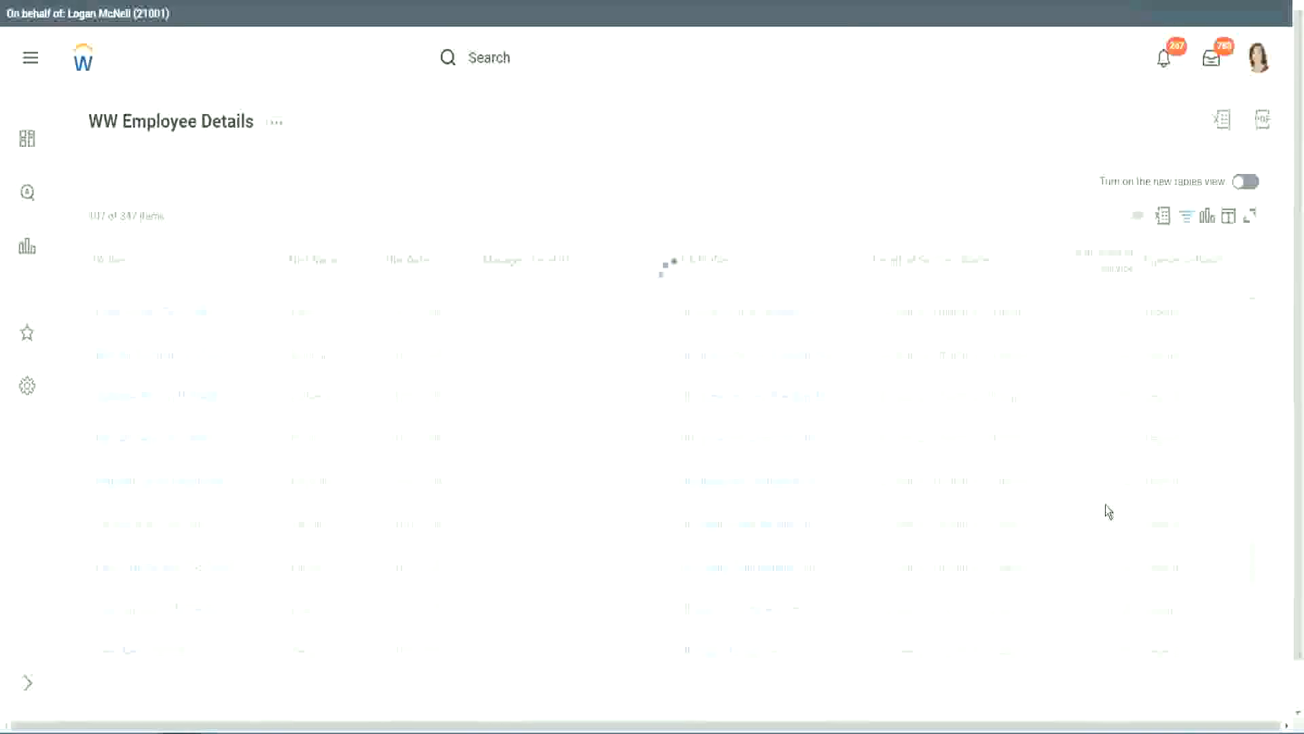
scroll(1107, 504, "down", 10)
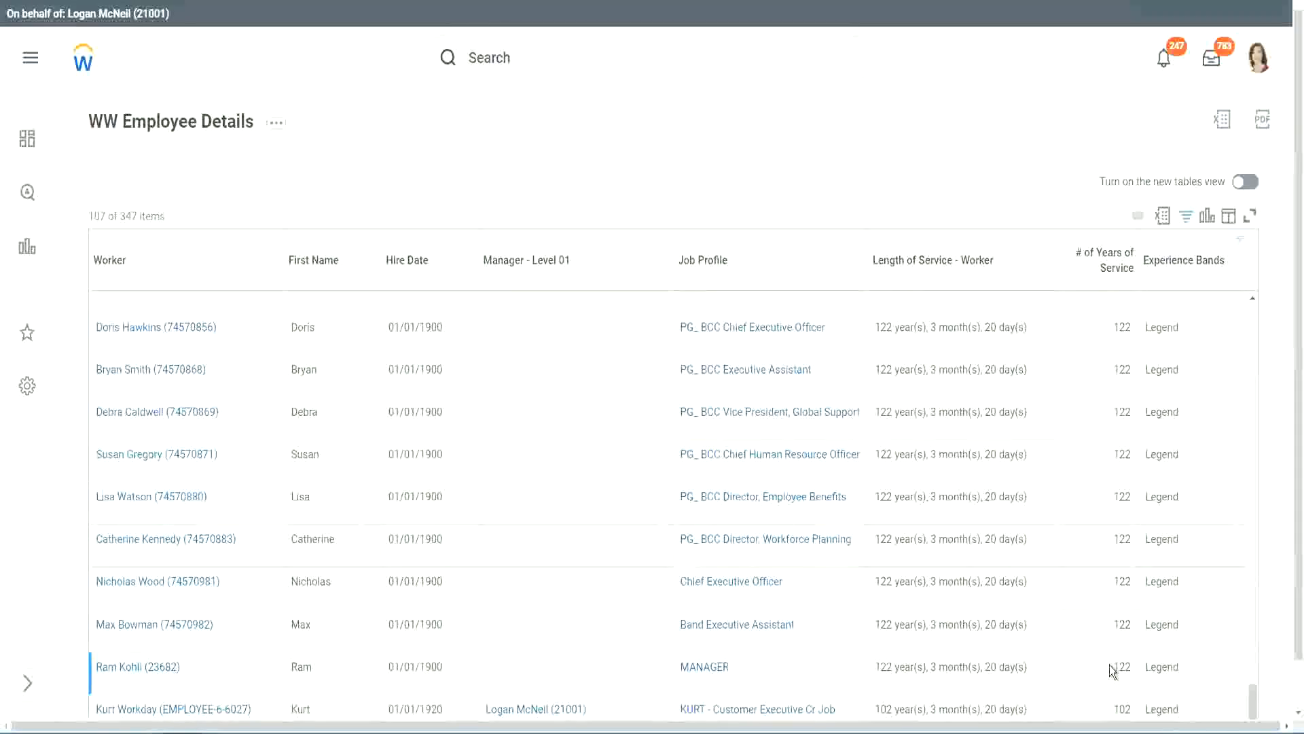
double_click(1122, 709)
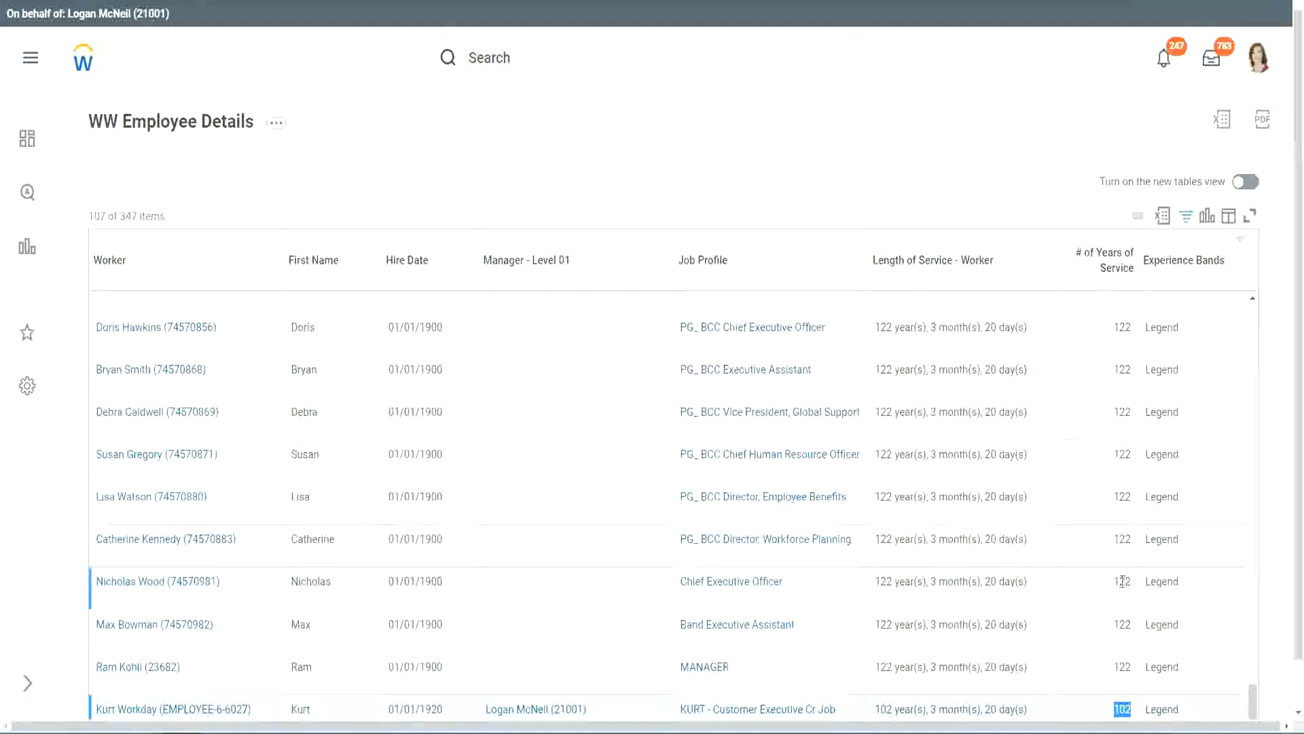
left_click_drag(1122, 581, 1132, 583)
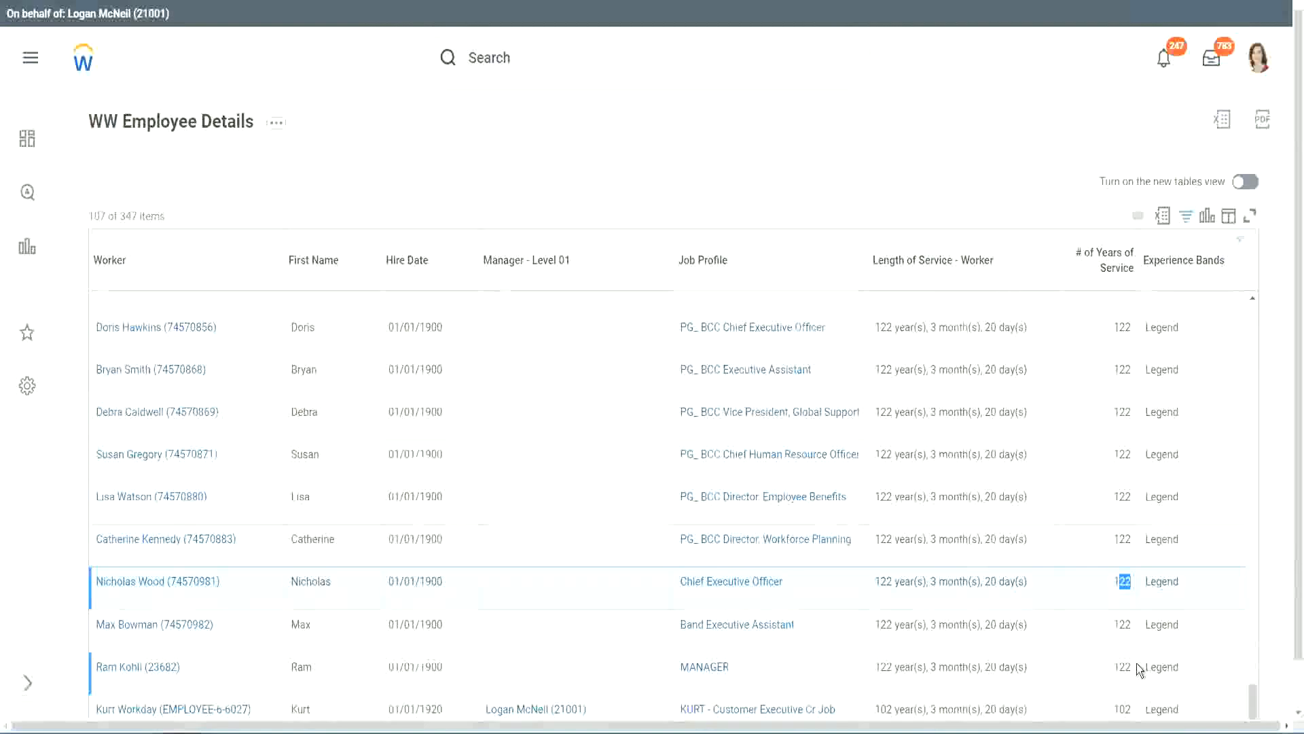
left_click(1095, 541)
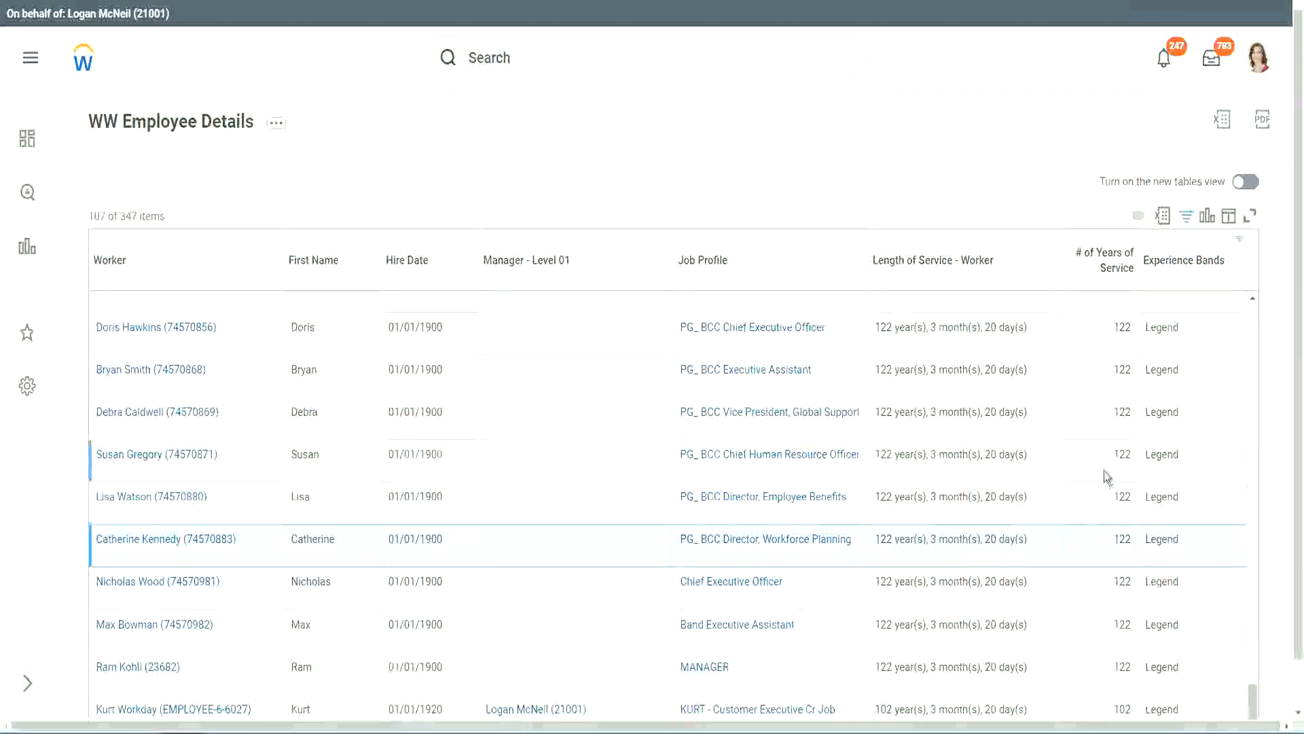
left_click(1095, 374)
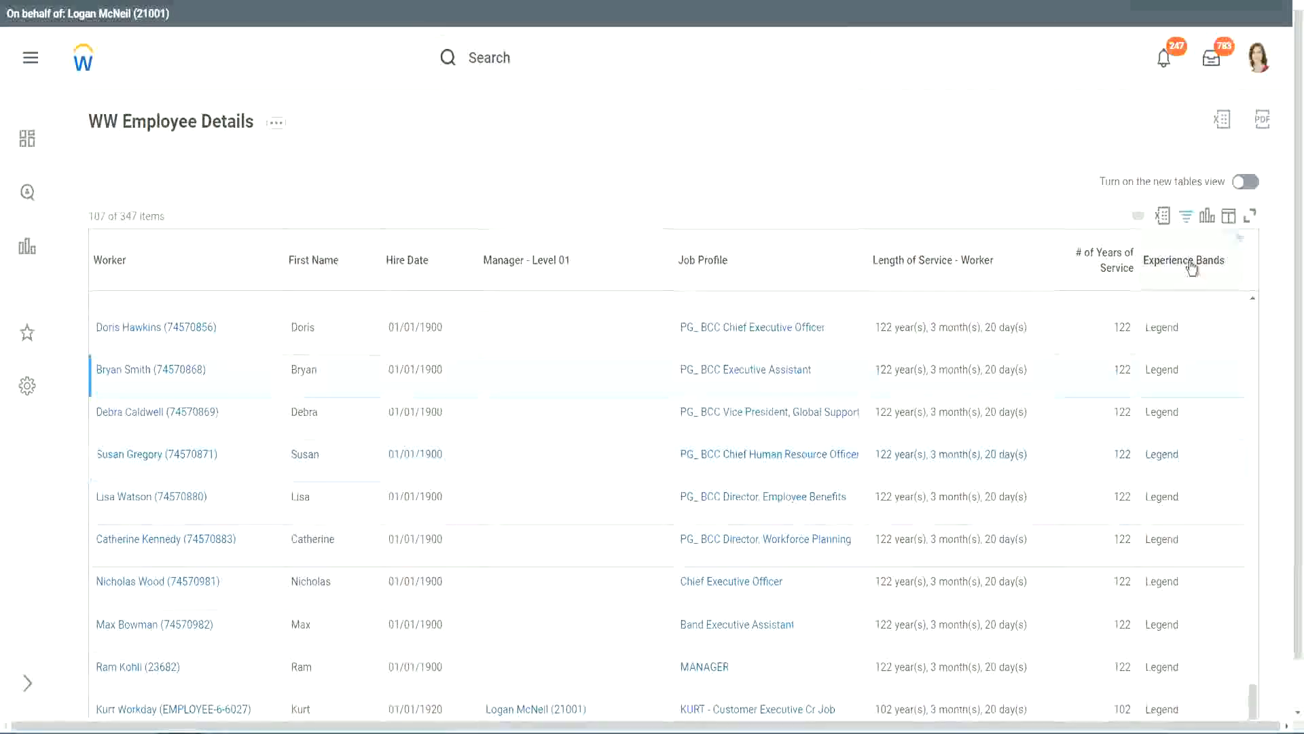
- Change the Experience Bands column filter value to Experienced and apply it
left_click(1195, 295)
left_click(1064, 523)
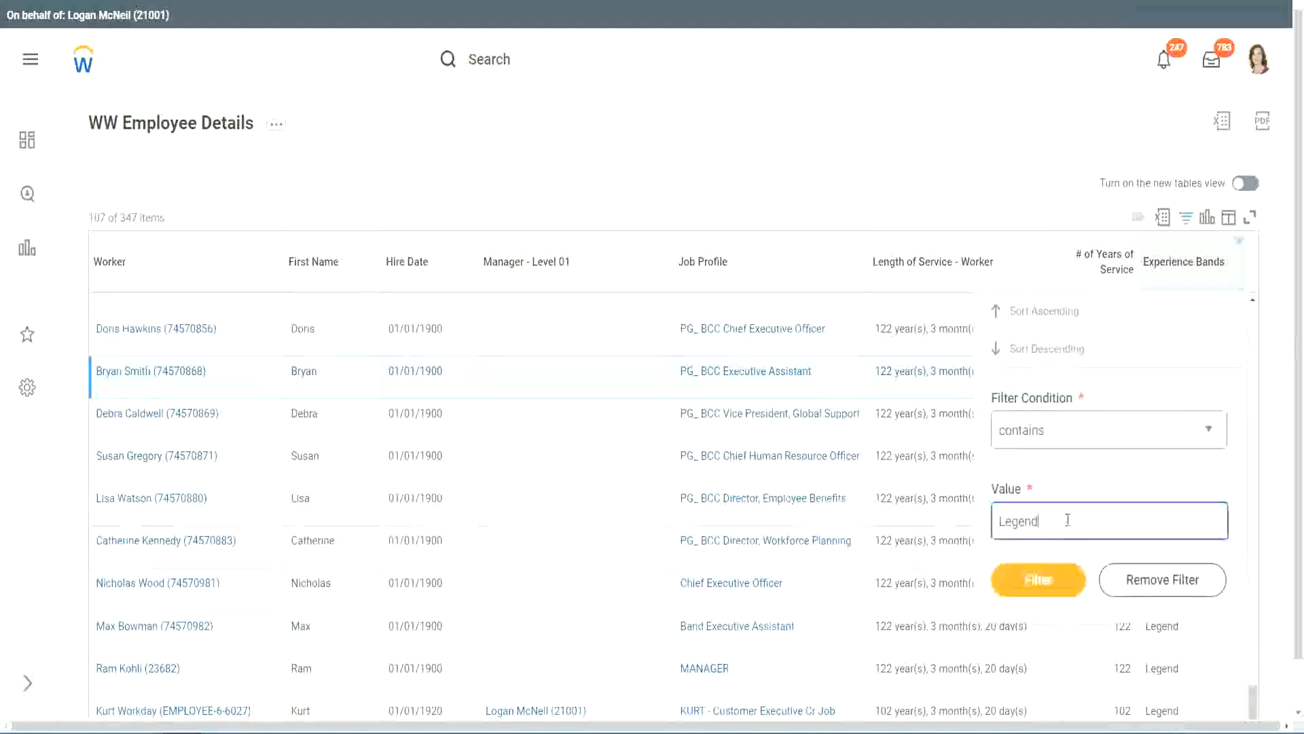
double_click(1023, 519)
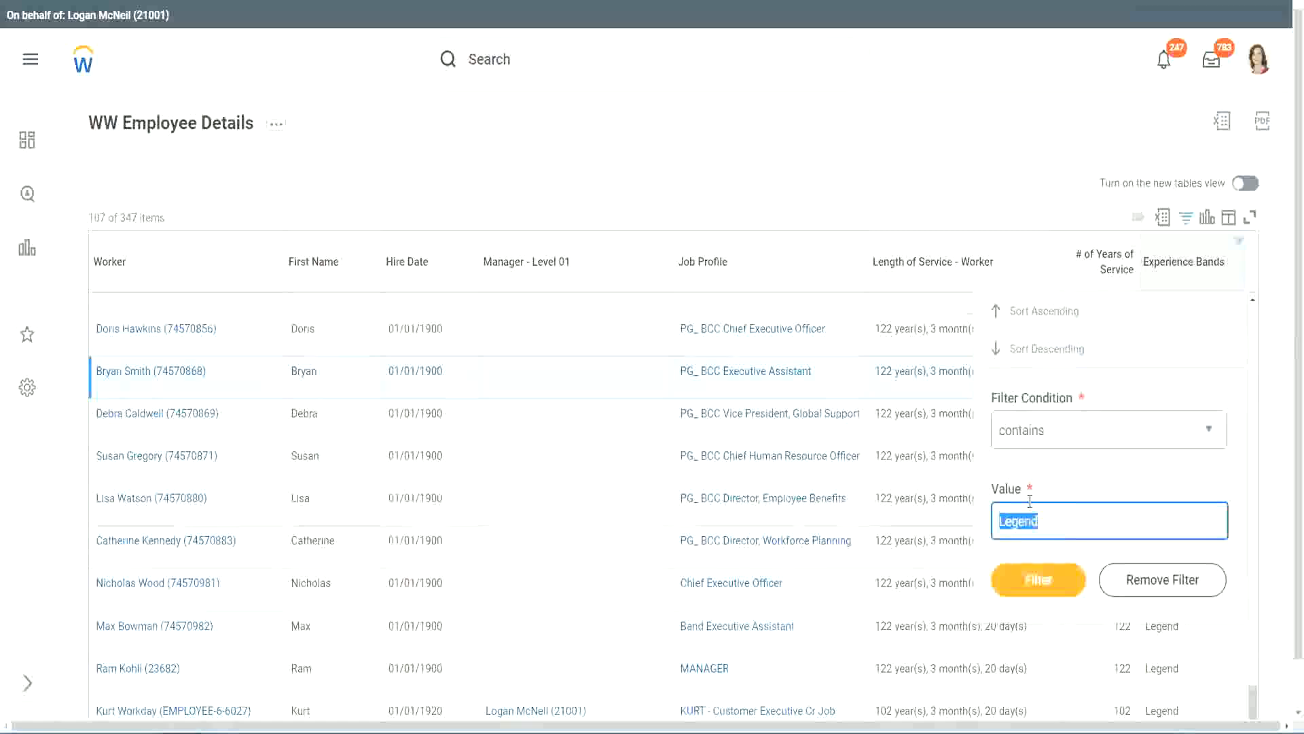
type("Ex")
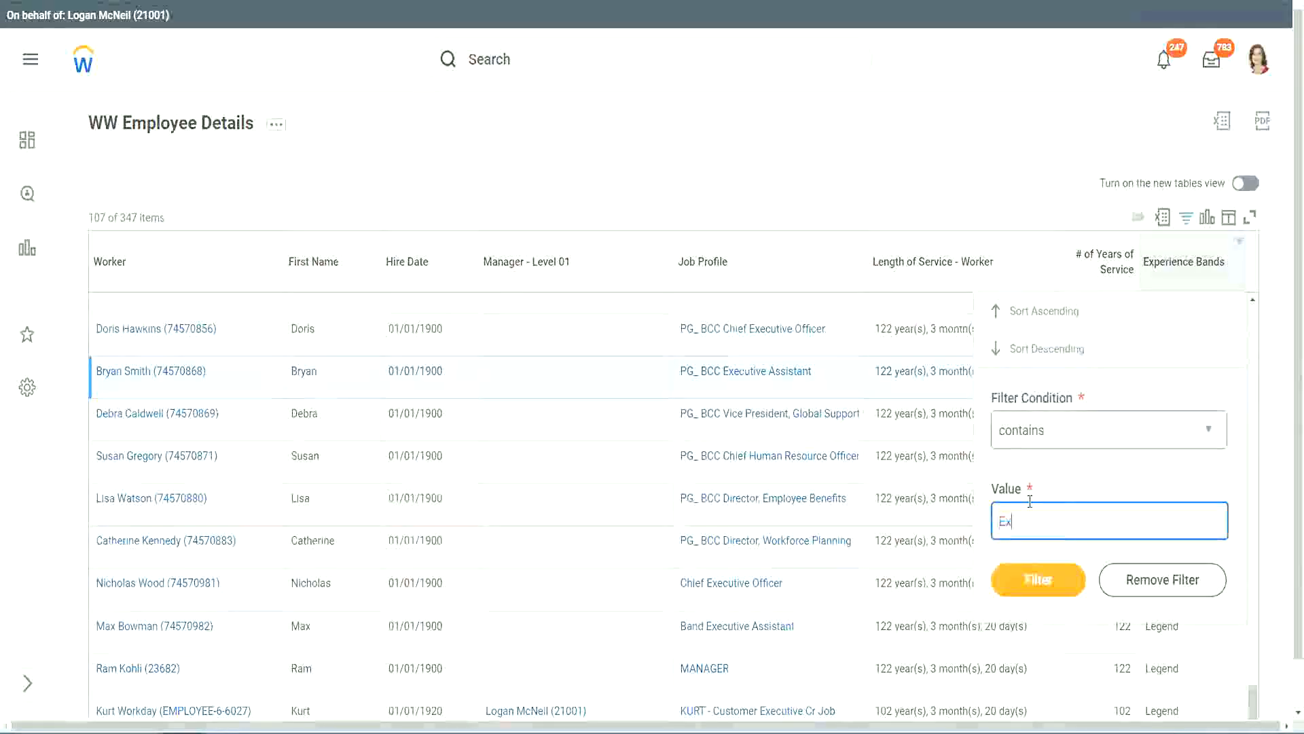
type("per")
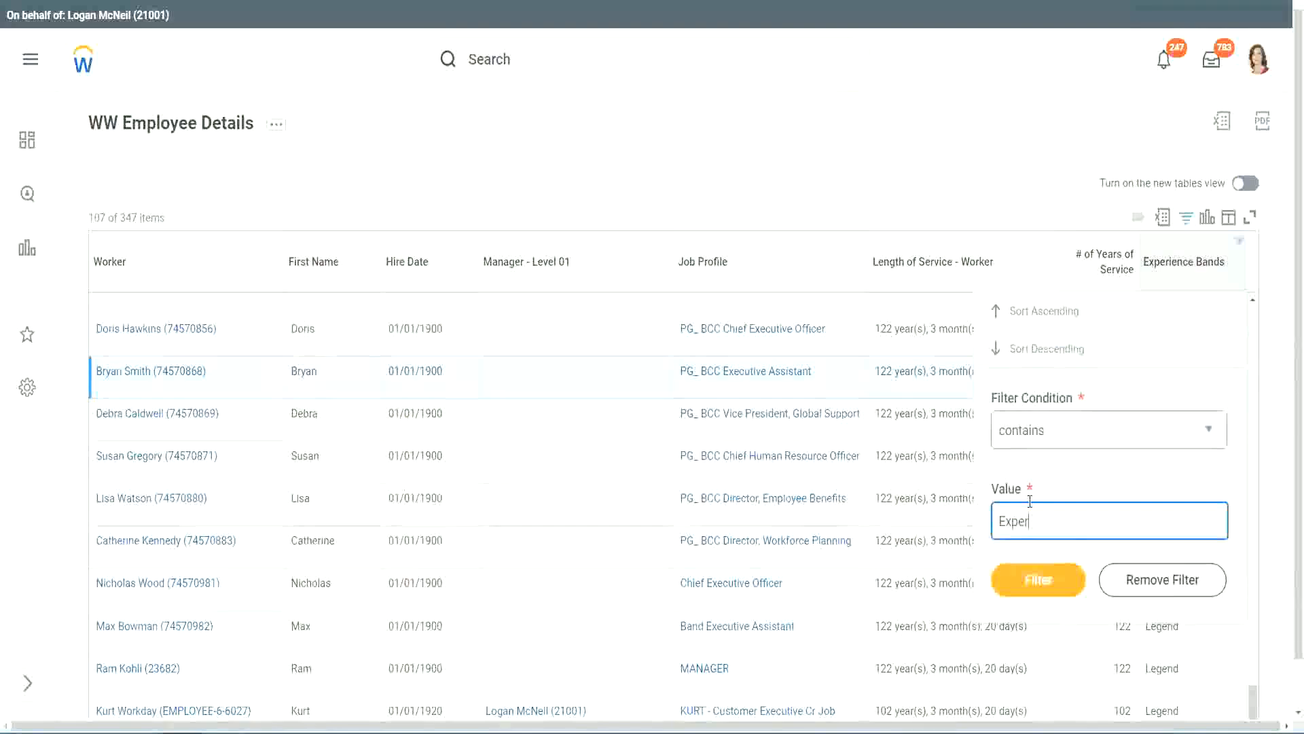
type("ienced")
left_click(1037, 588)
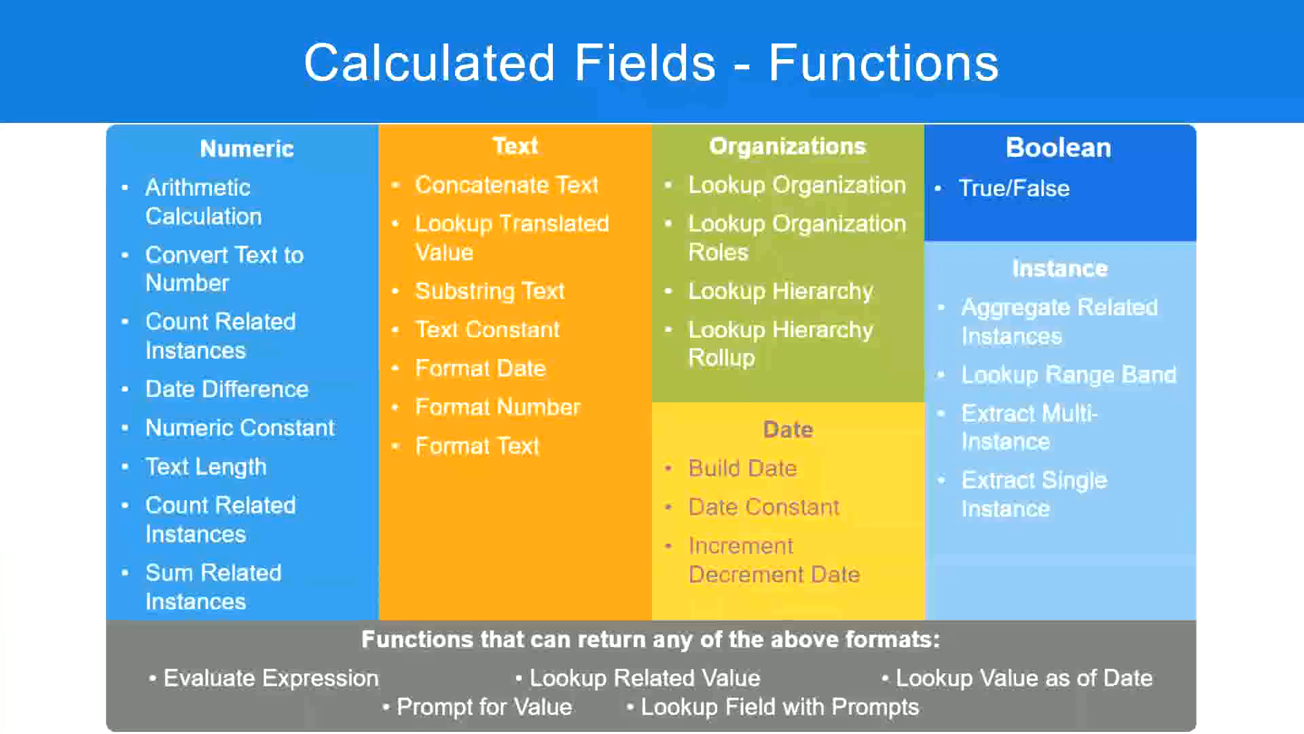
- Switch to the notes in Notepad++ and check the years-of-service range defined for the Experienced band
key("alt+Tab")
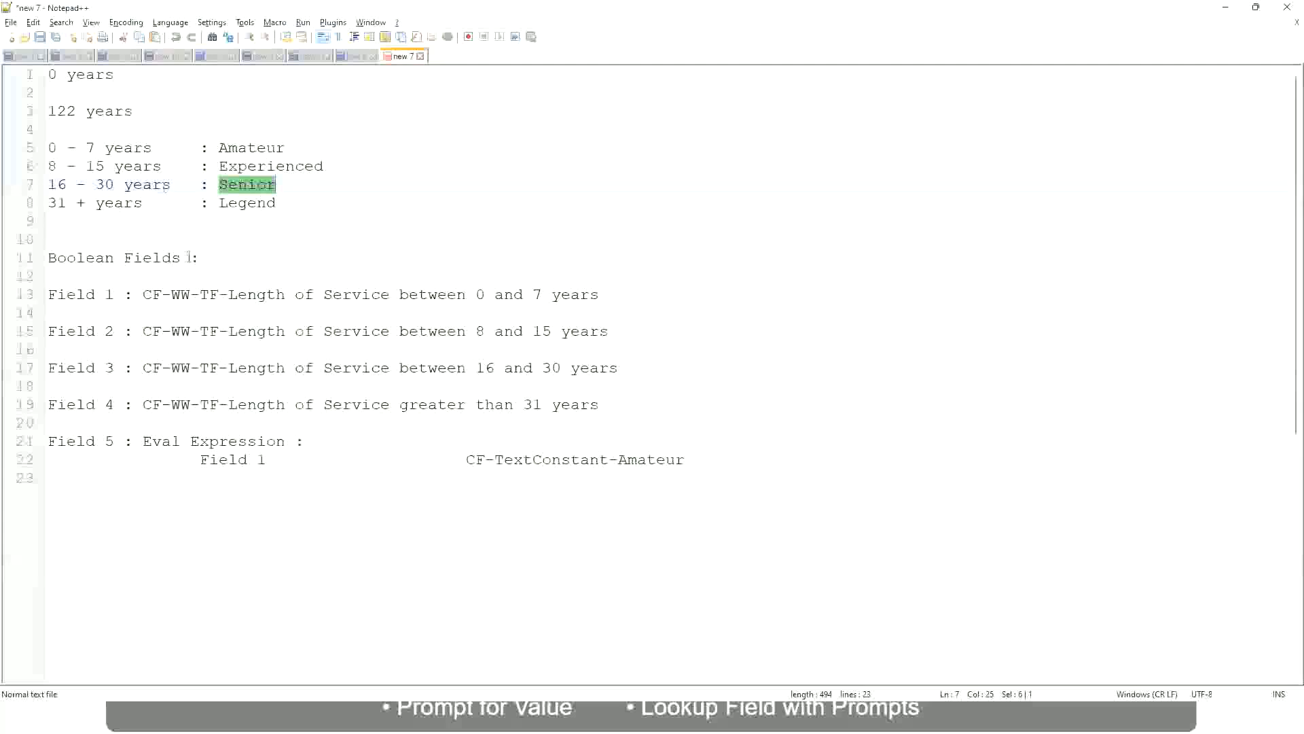
left_click_drag(58, 166, 99, 167)
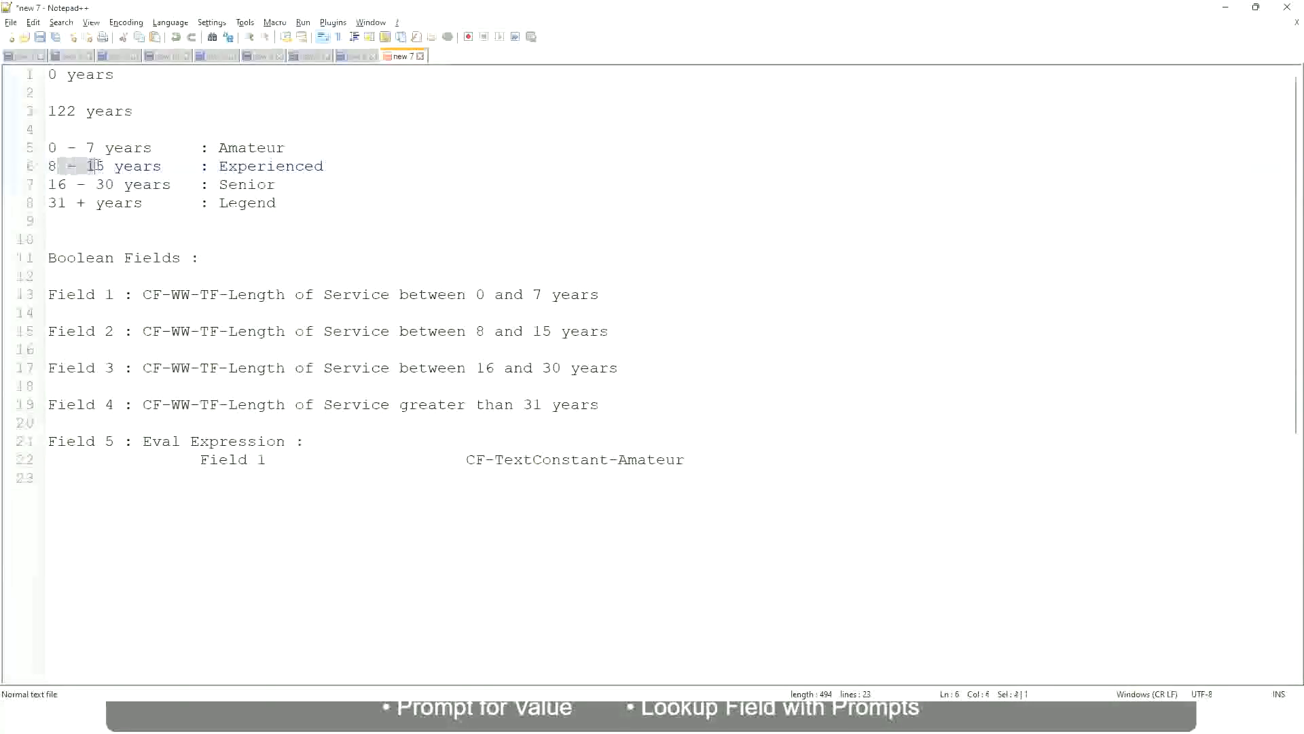
left_click(105, 166)
left_click(150, 168)
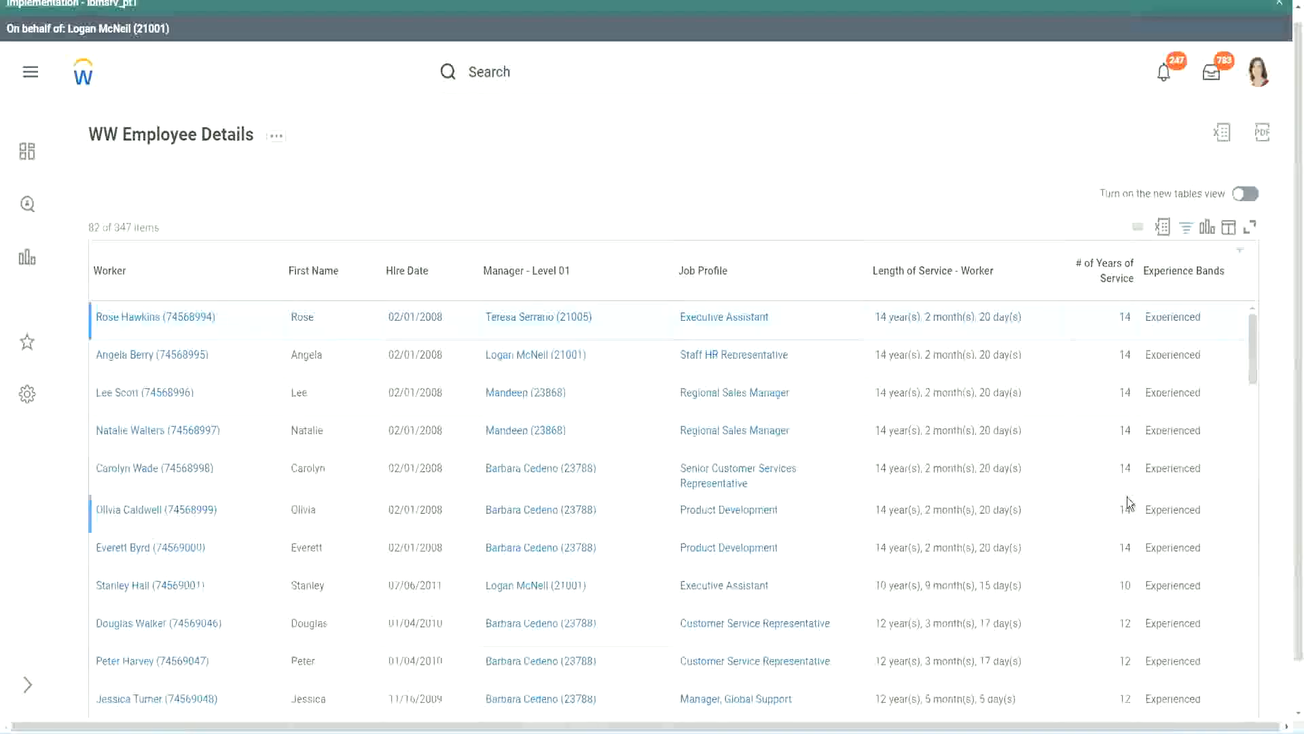
- Examine the filtered Experienced rows in the Workday WW Employee Details report, comparing each worker's years of service with the band's range
scroll(1127, 496, "down", 5)
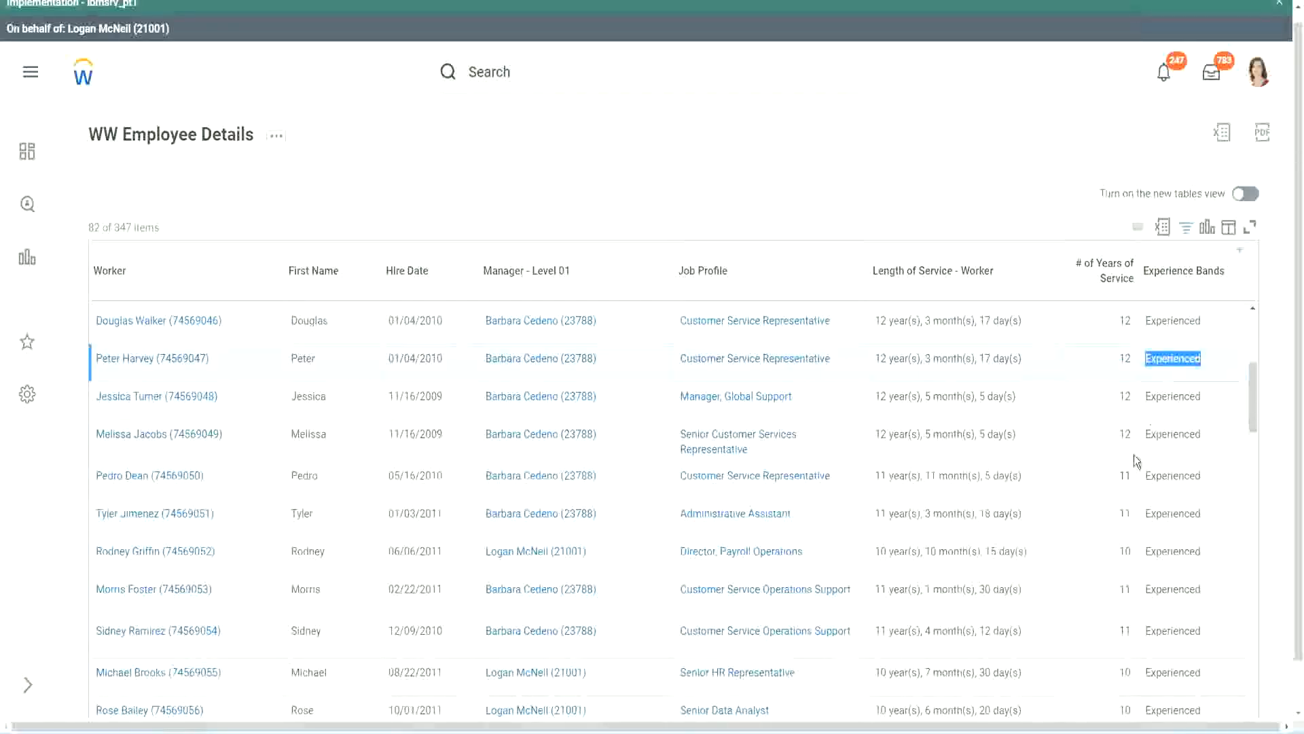
scroll(1131, 469, "down", 3)
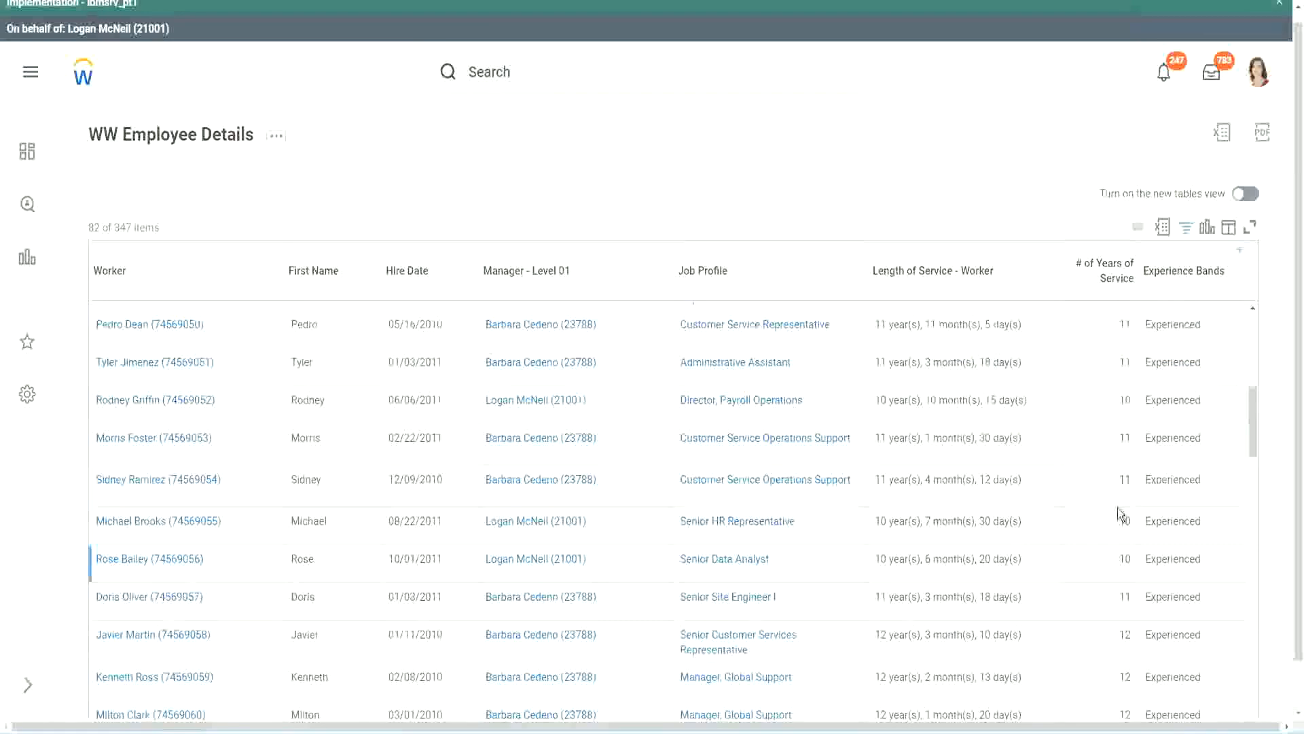
left_click(1123, 486)
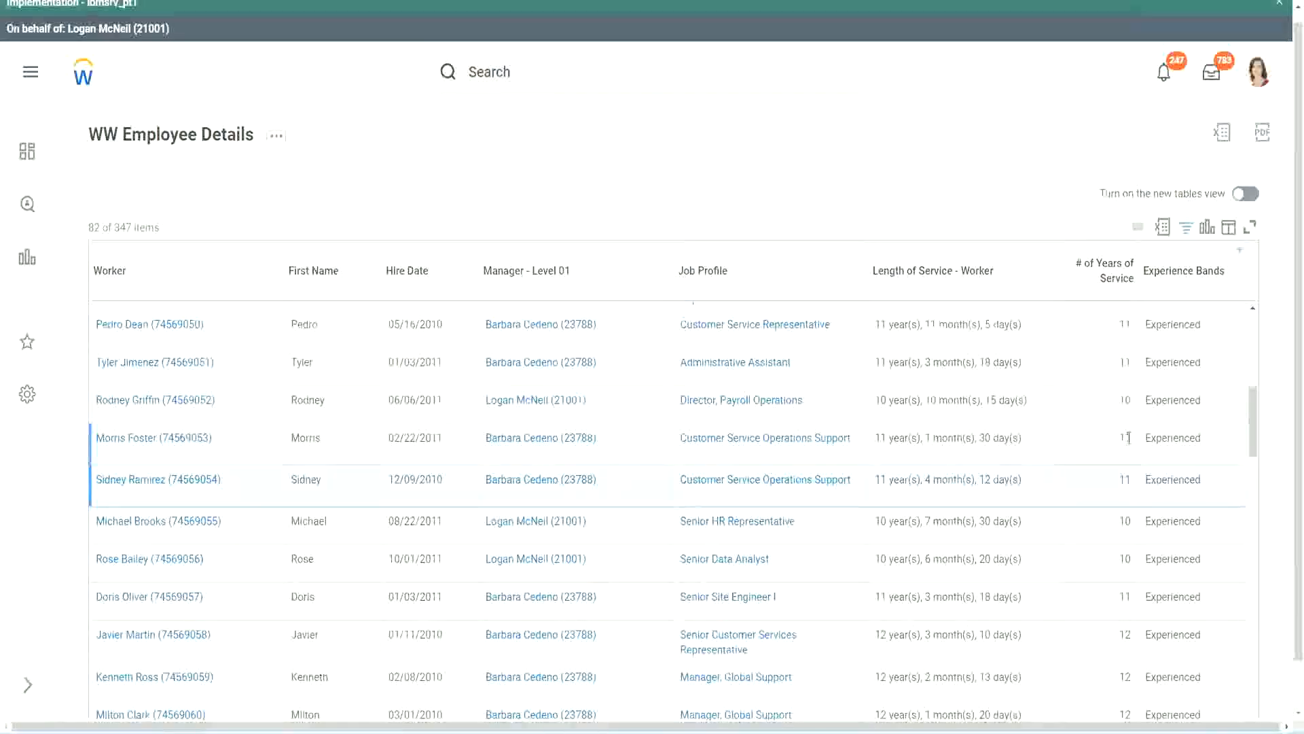
left_click(1189, 433)
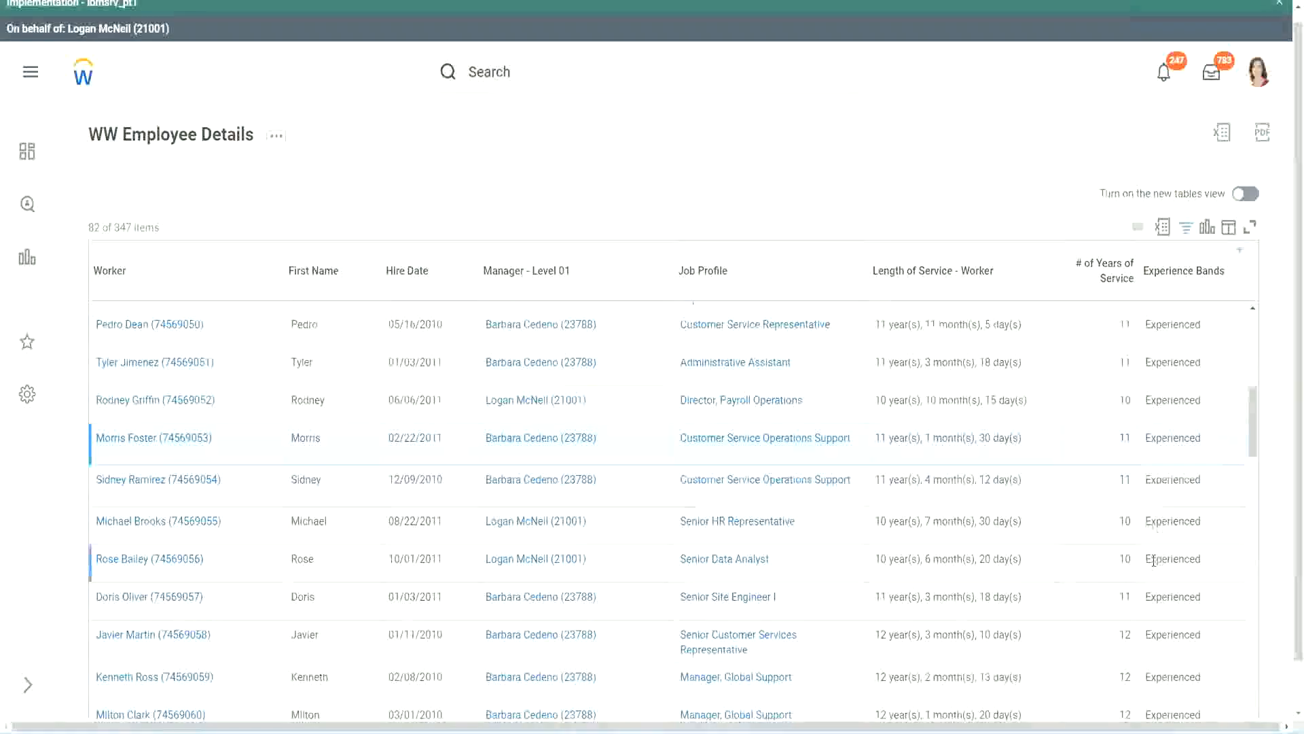
scroll(1153, 561, "down", 10)
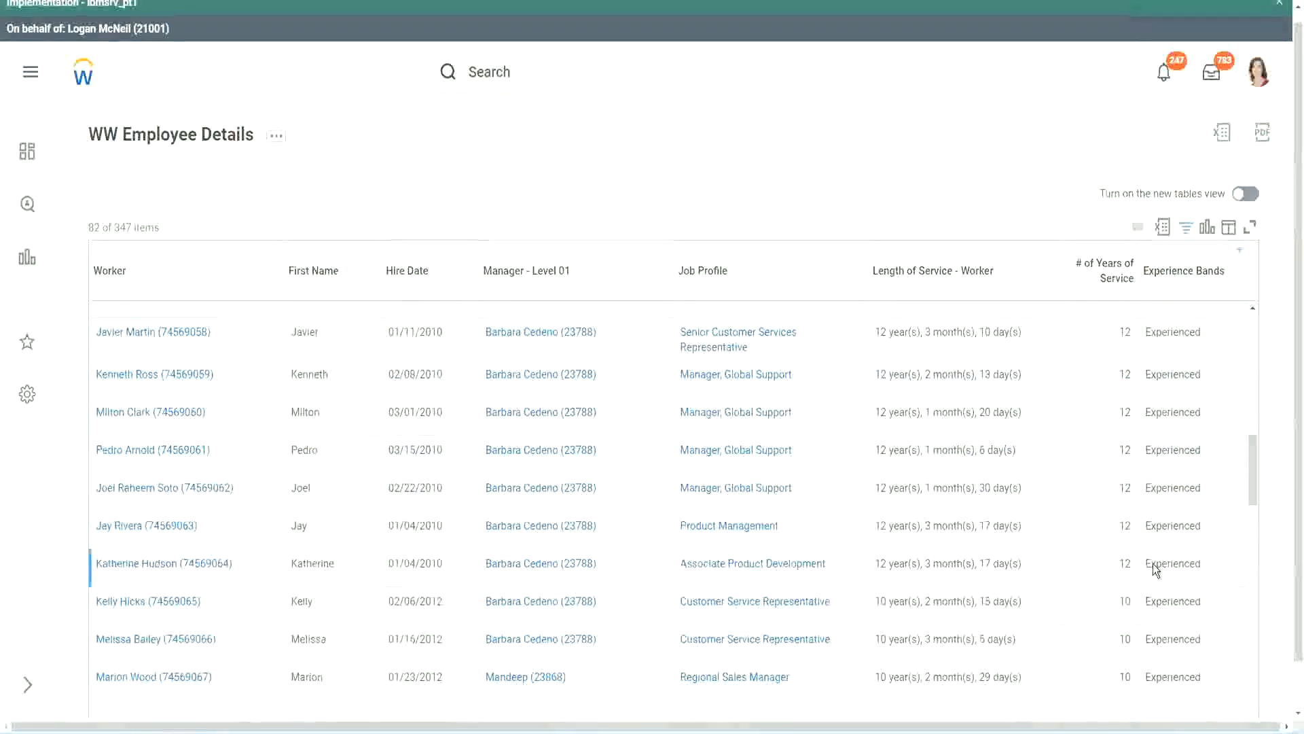